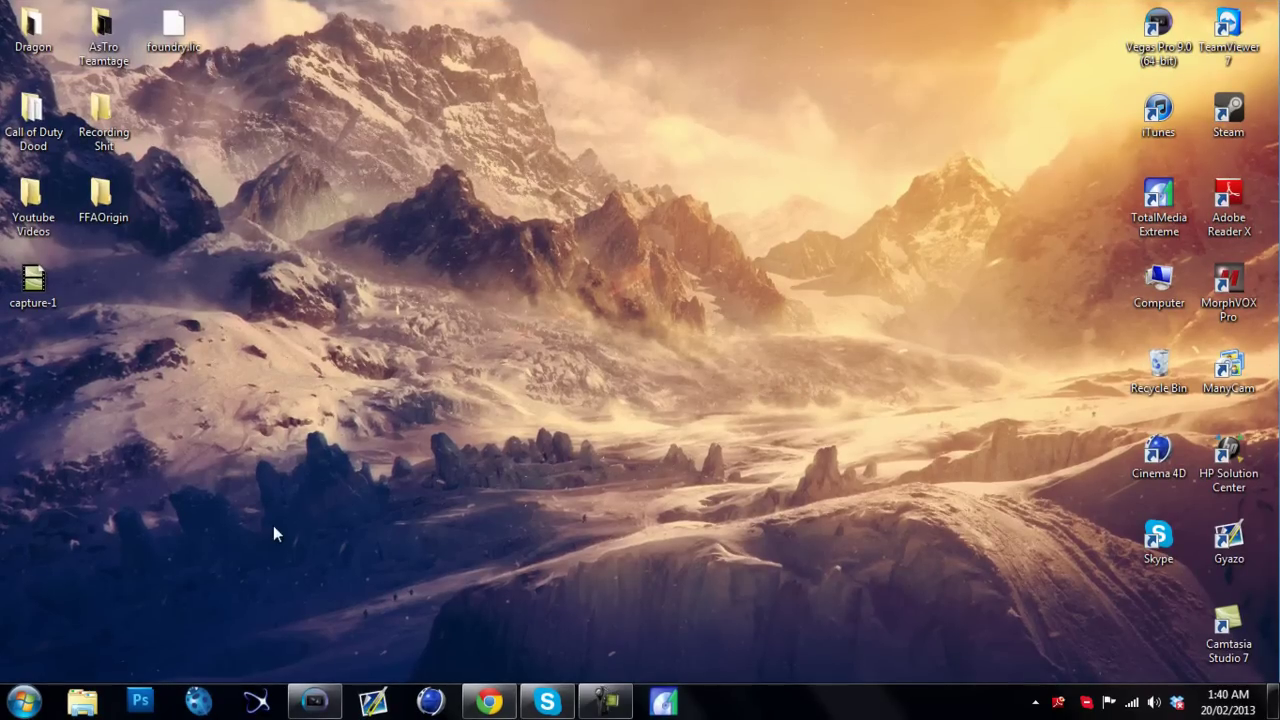
Open the Properties of the middle video clip, with the playhead at 00:00:05.40.
left_click(315, 703)
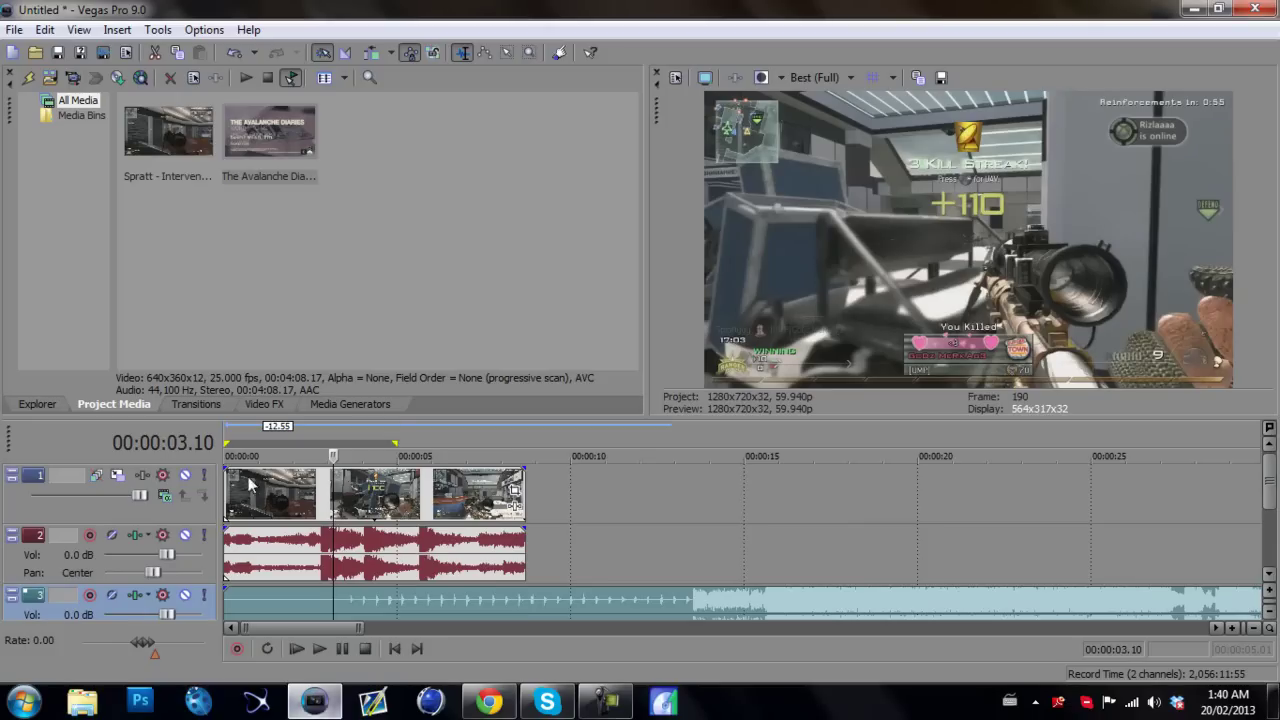
left_click(714, 592)
left_click(440, 495)
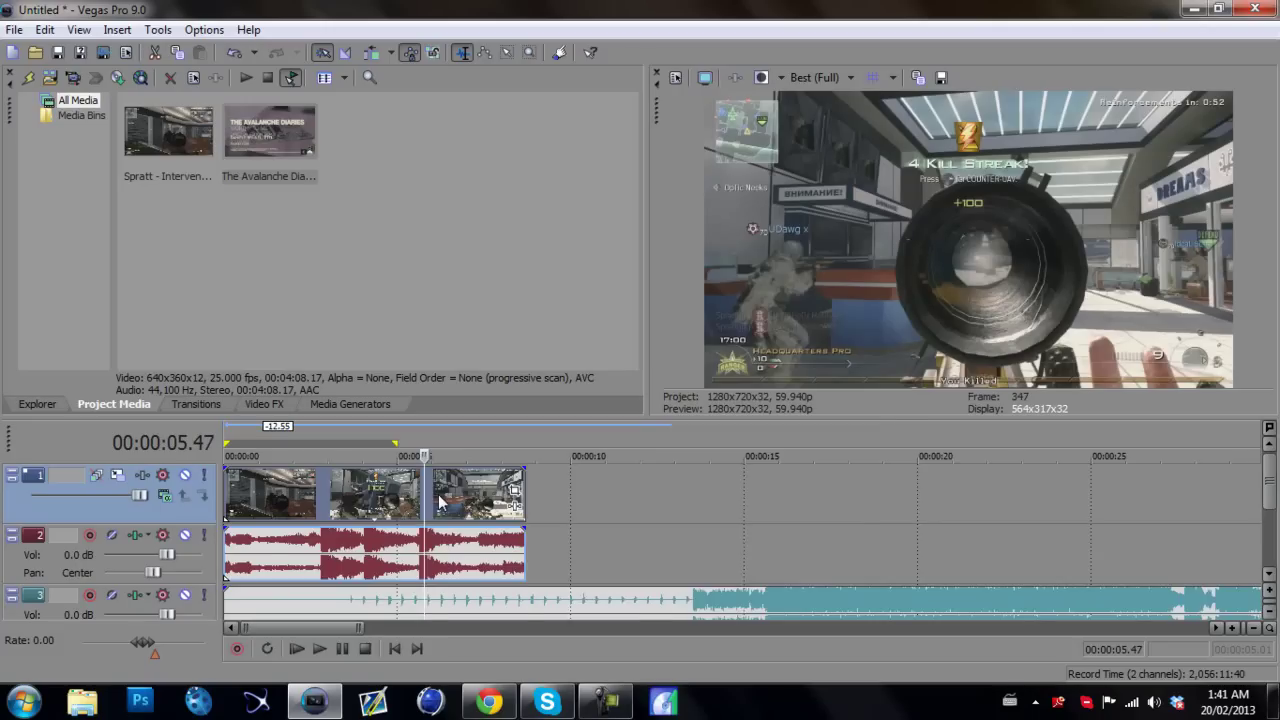
scroll(440, 505, "up", 2)
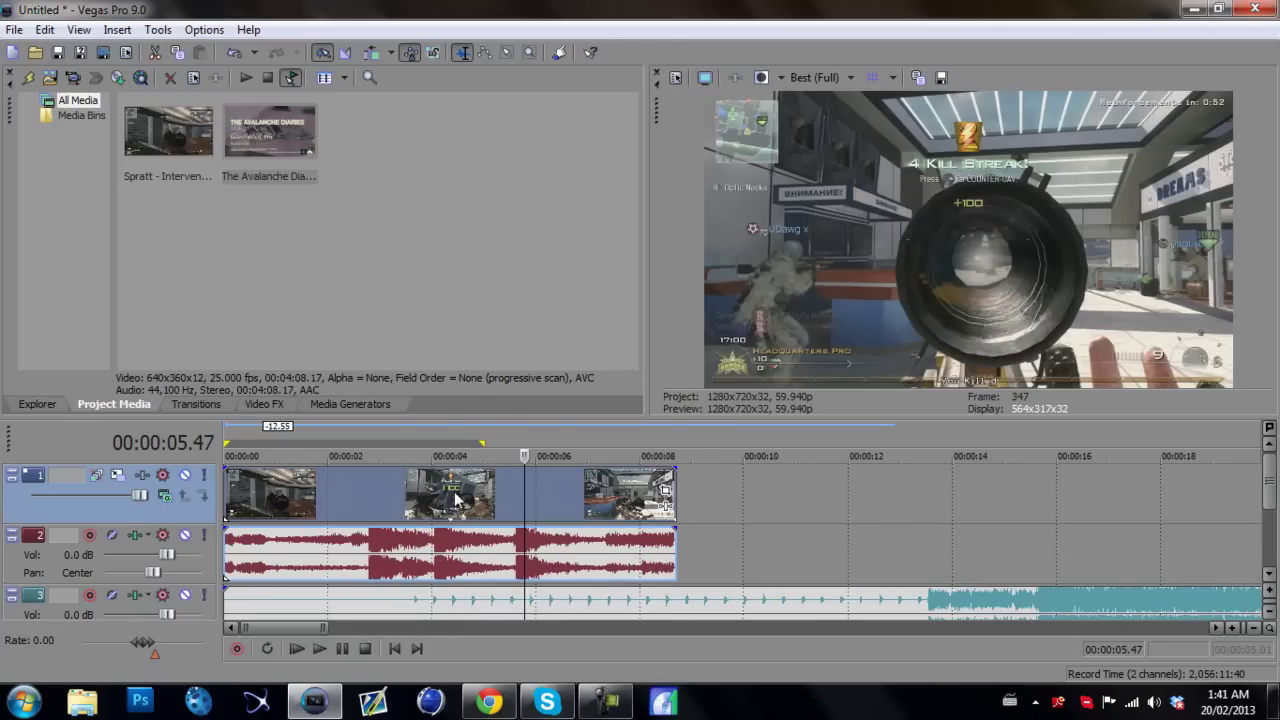
right_click(455, 500)
left_click(933, 505)
left_click(579, 501)
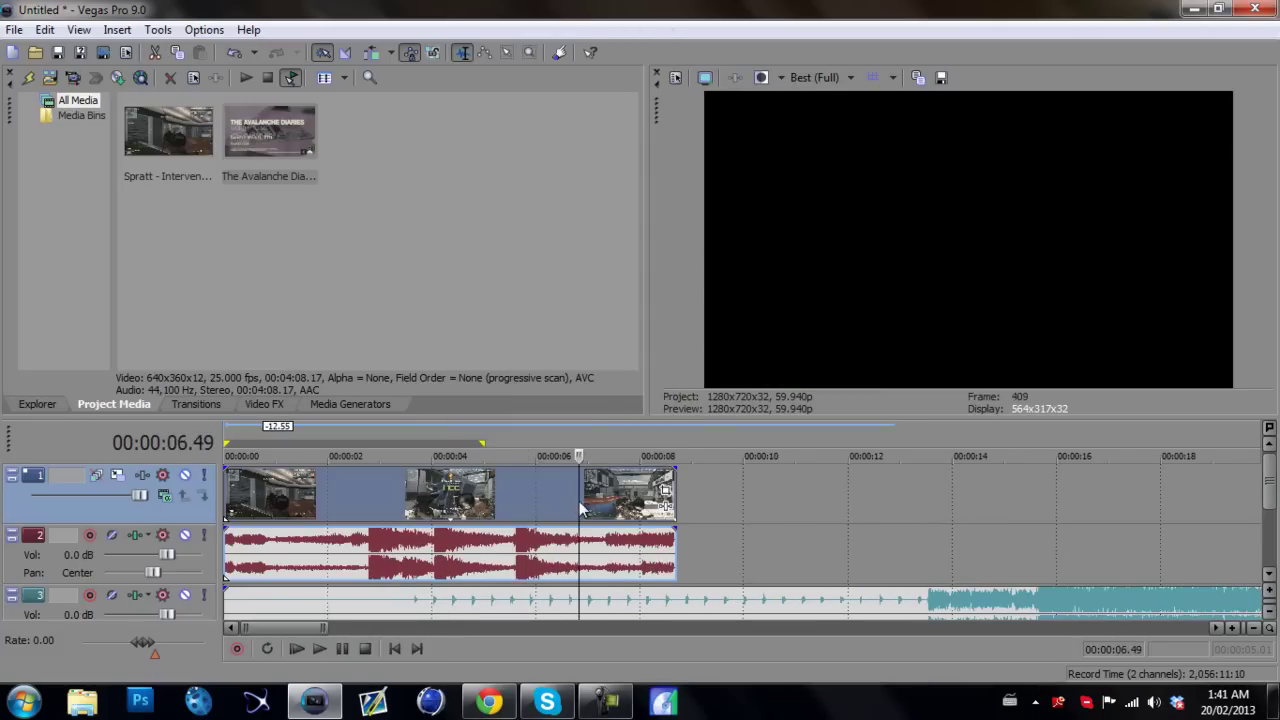
left_click(519, 492)
right_click(519, 493)
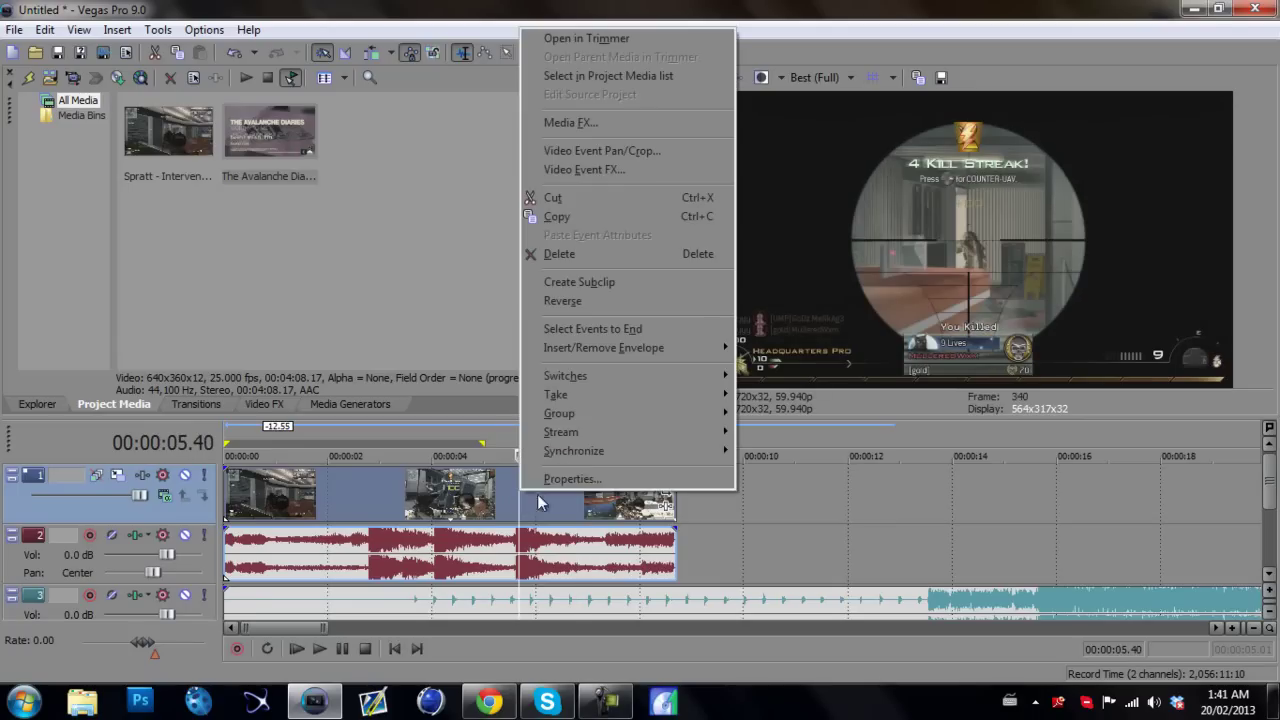
left_click(558, 480)
Enable Disable resample and Reduce interlace flicker, apply with OK, and preview playback.
left_click(545, 314)
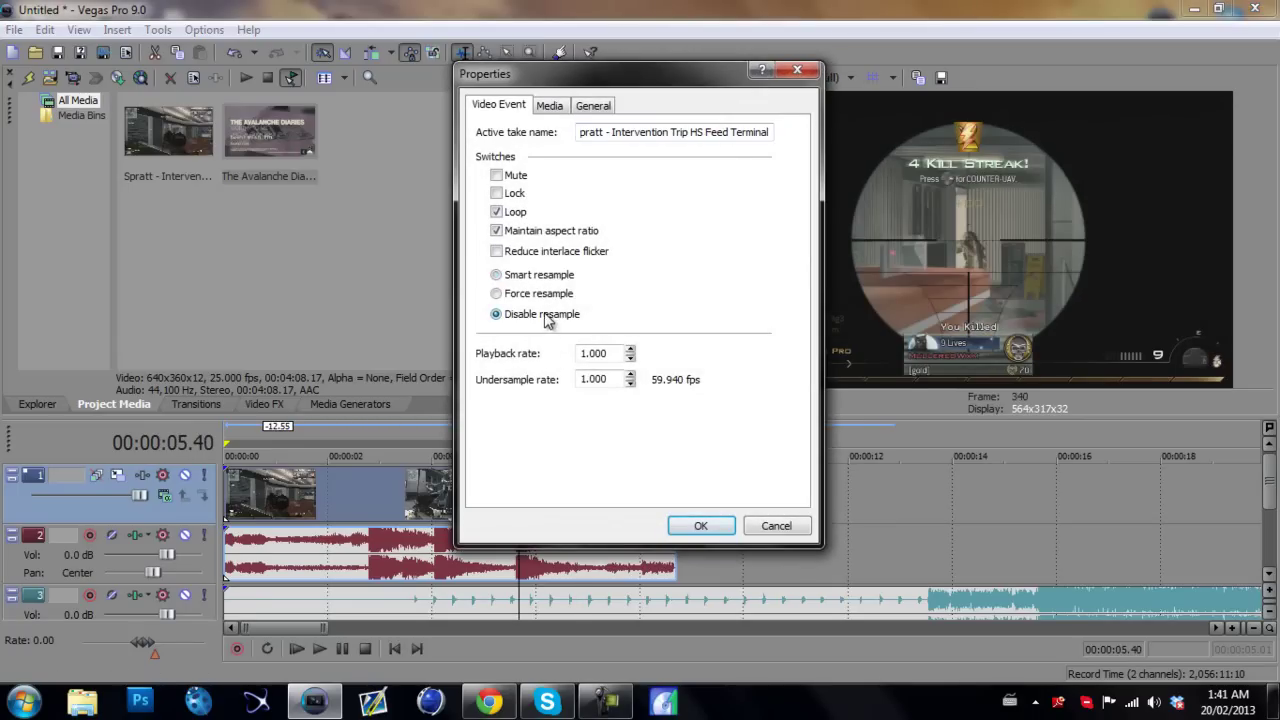
left_click(540, 256)
left_click(700, 526)
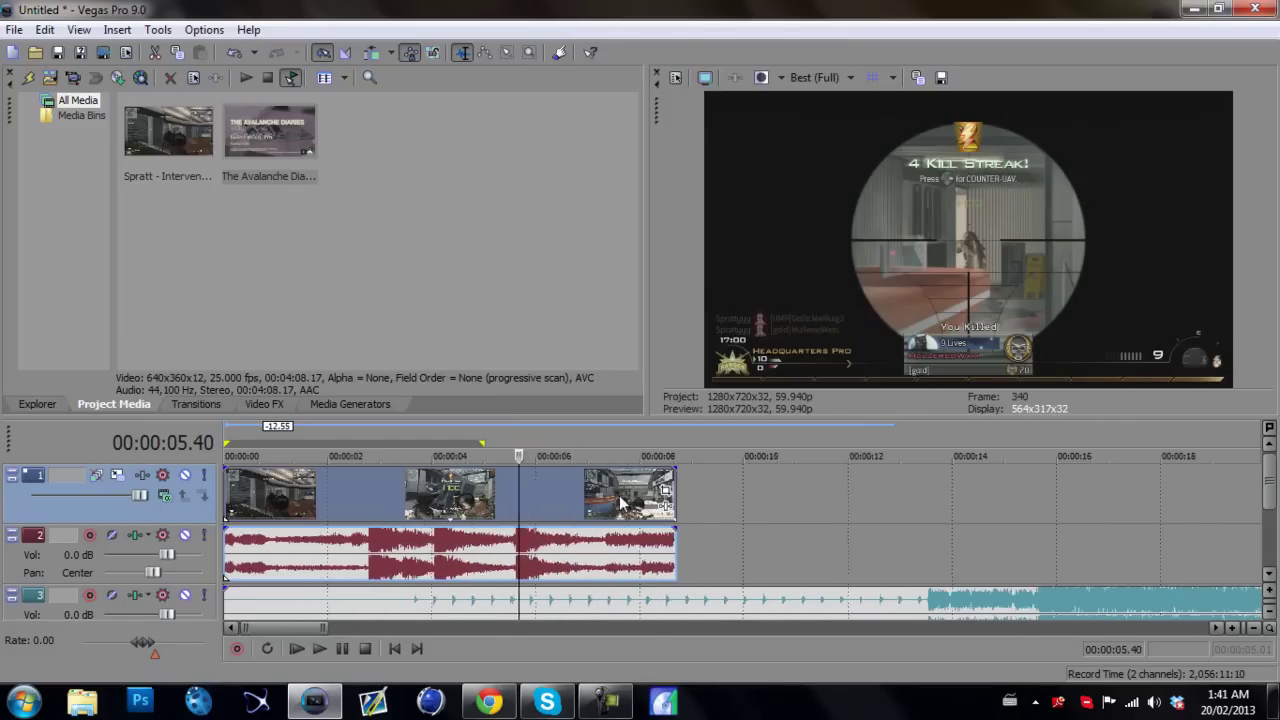
scroll(619, 495, "up", 2)
key("space")
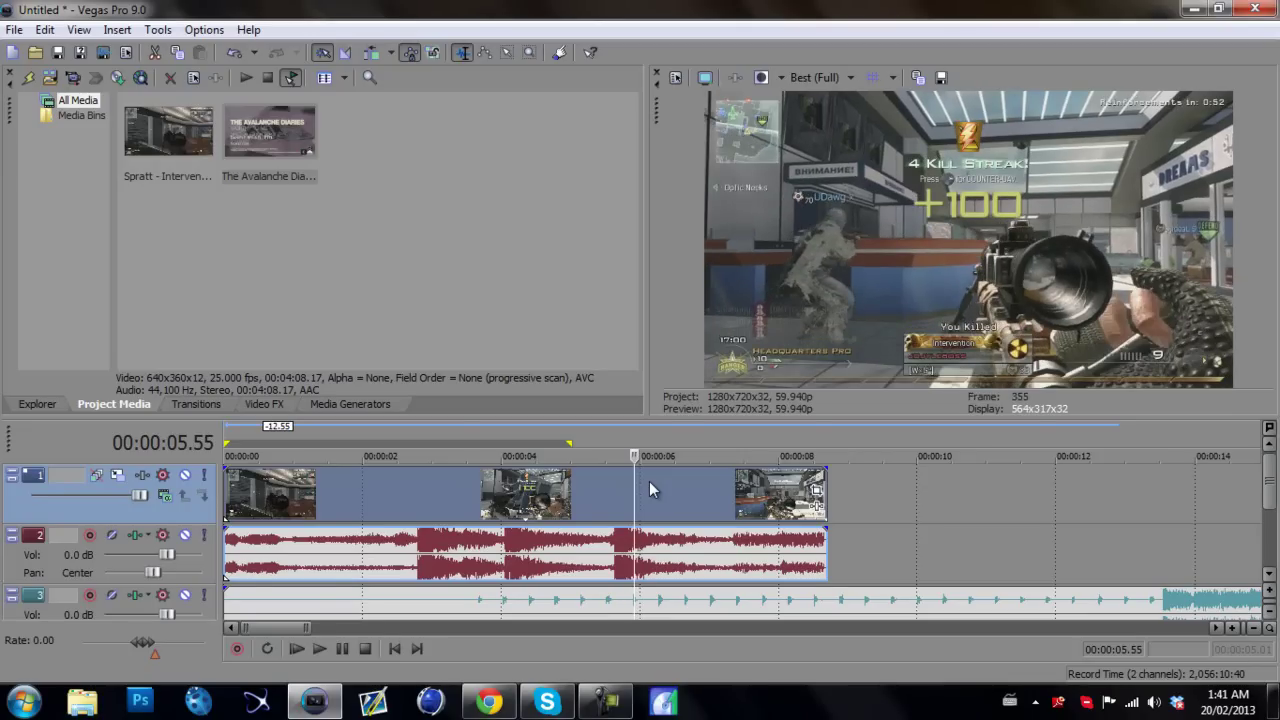
Shift the game audio and the video clips later on the timeline.
left_click(623, 537)
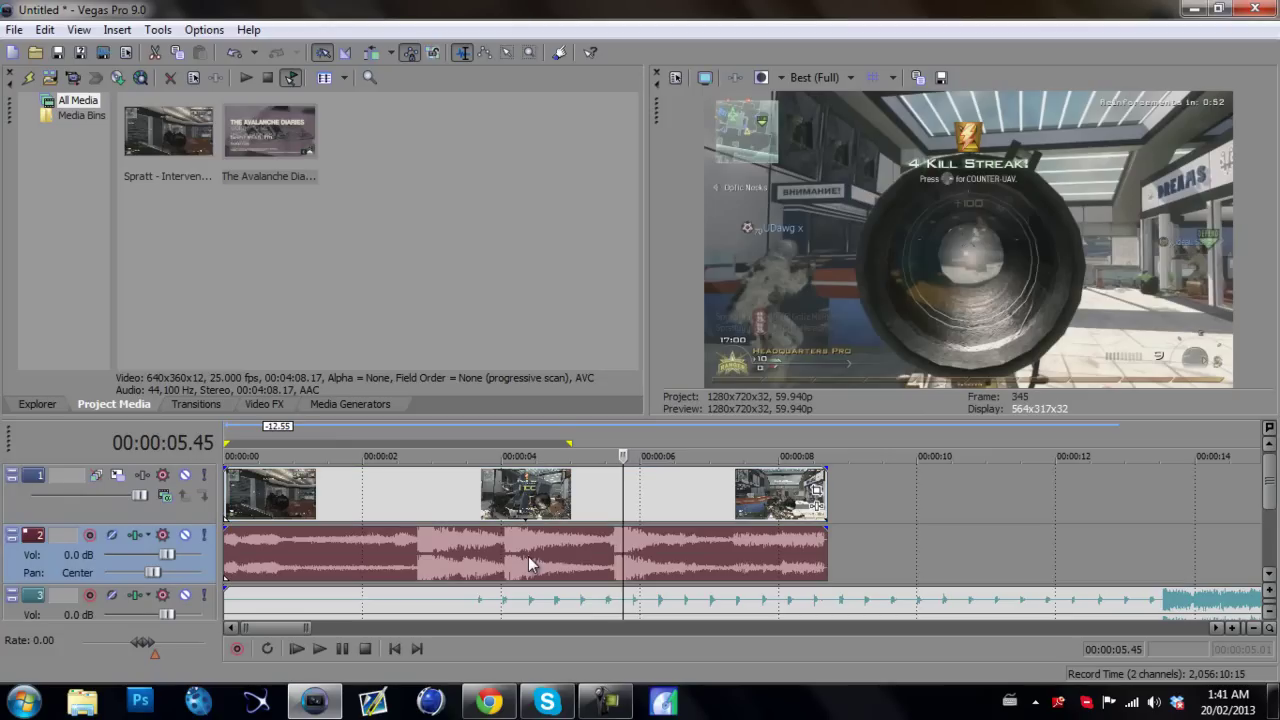
left_click_drag(560, 565, 783, 562)
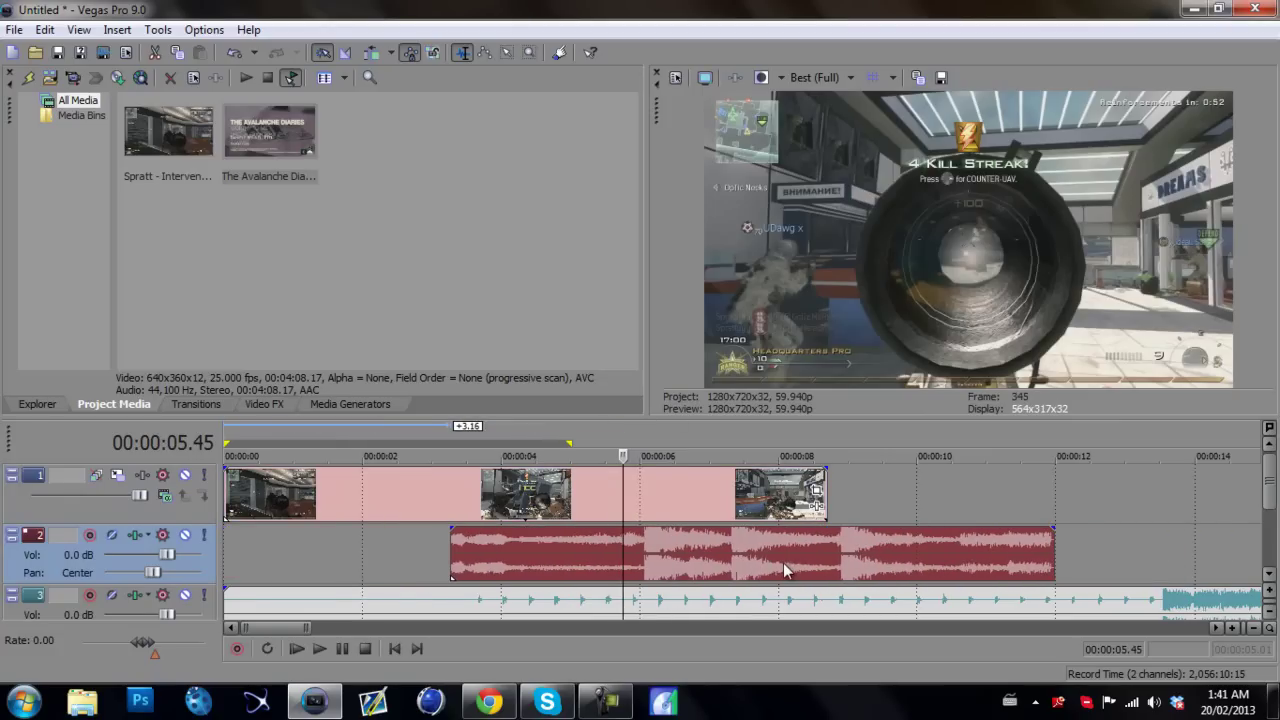
left_click_drag(707, 548, 917, 563)
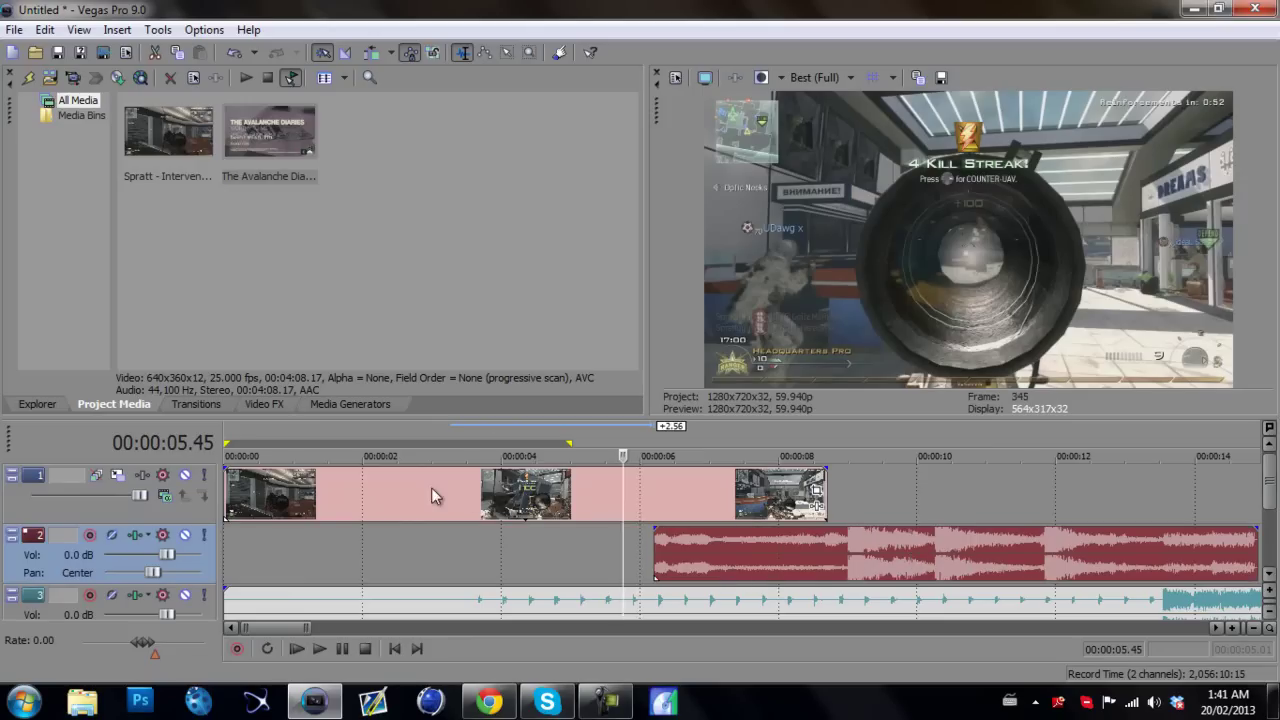
left_click_drag(431, 490, 356, 511)
Delete the game audio event from track 2.
left_click(851, 580)
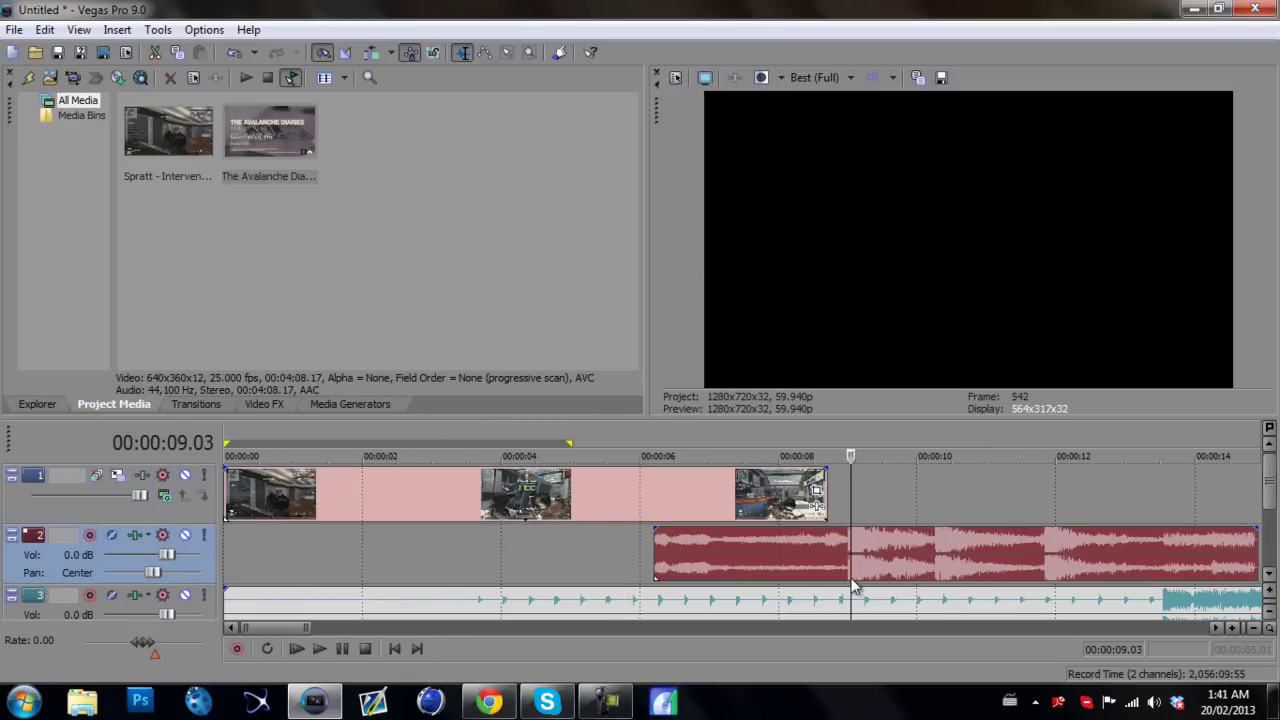
key("Delete")
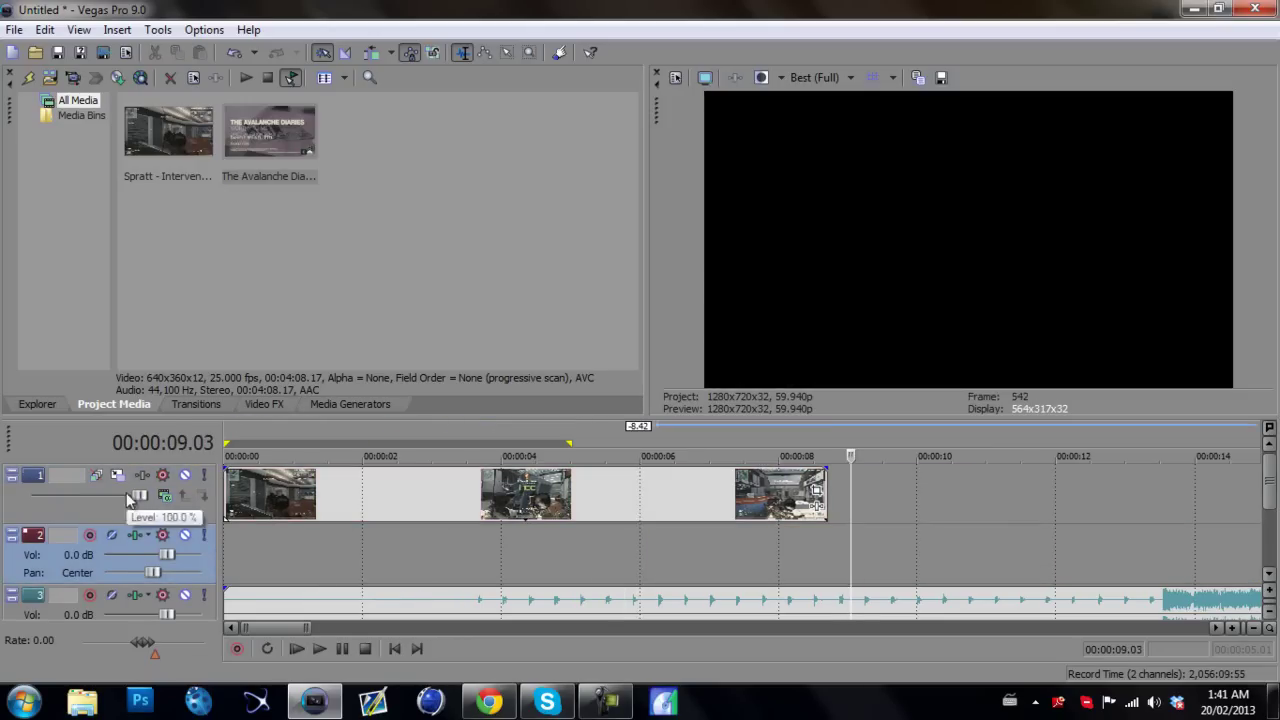
left_click(355, 492)
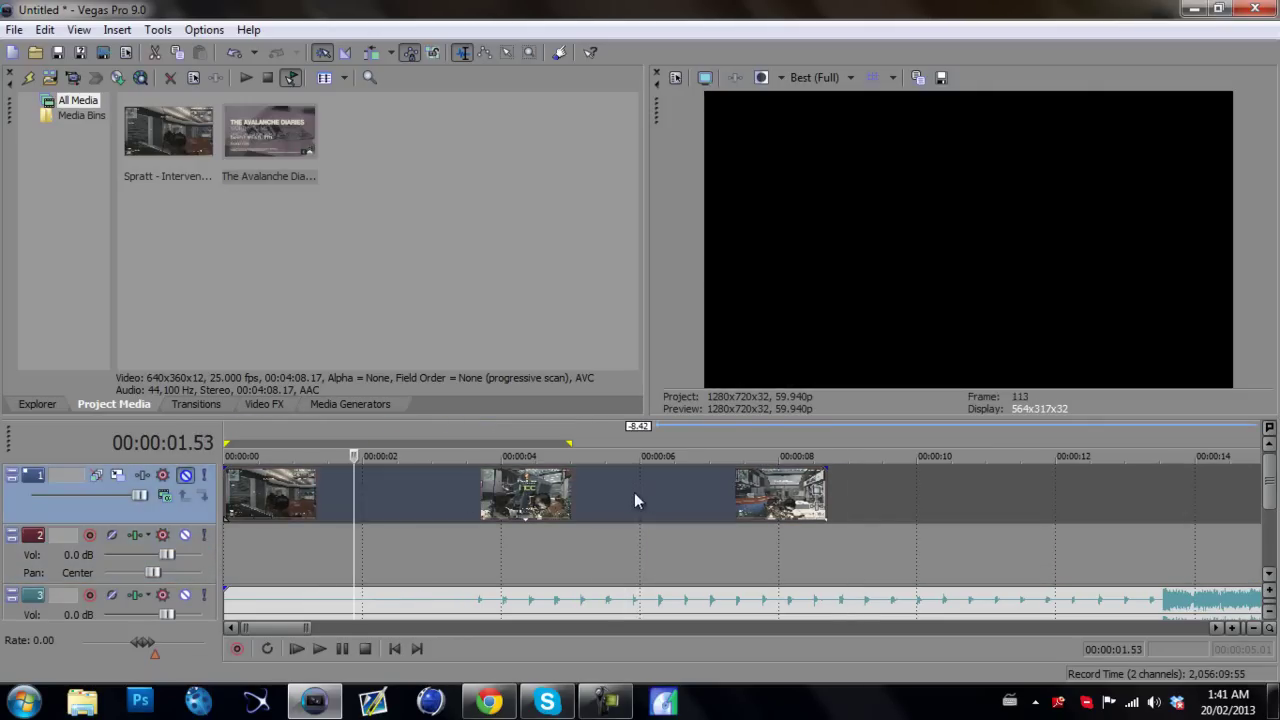
left_click(589, 505)
Position the playhead at 00:00:26.04, at the music's drop.
left_click(521, 505)
scroll(597, 542, "down", 2)
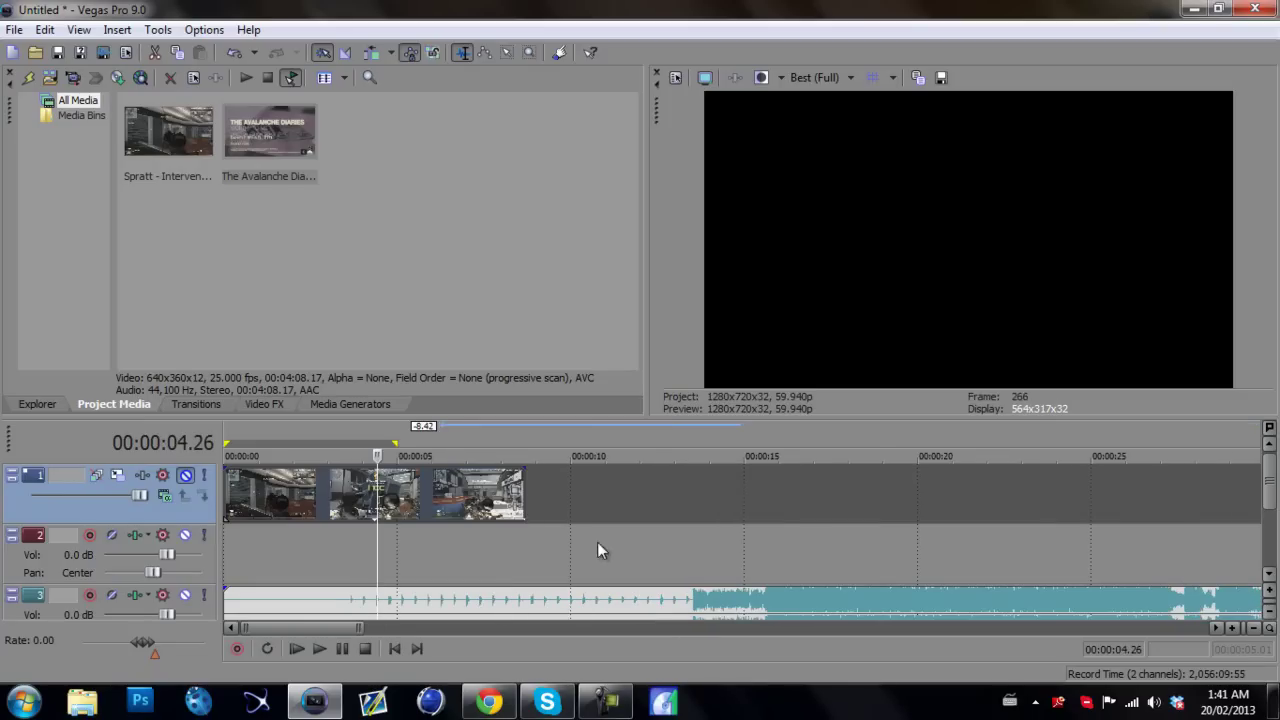
left_click(748, 547)
scroll(748, 547, "down", 1)
scroll(750, 555, "down", 1)
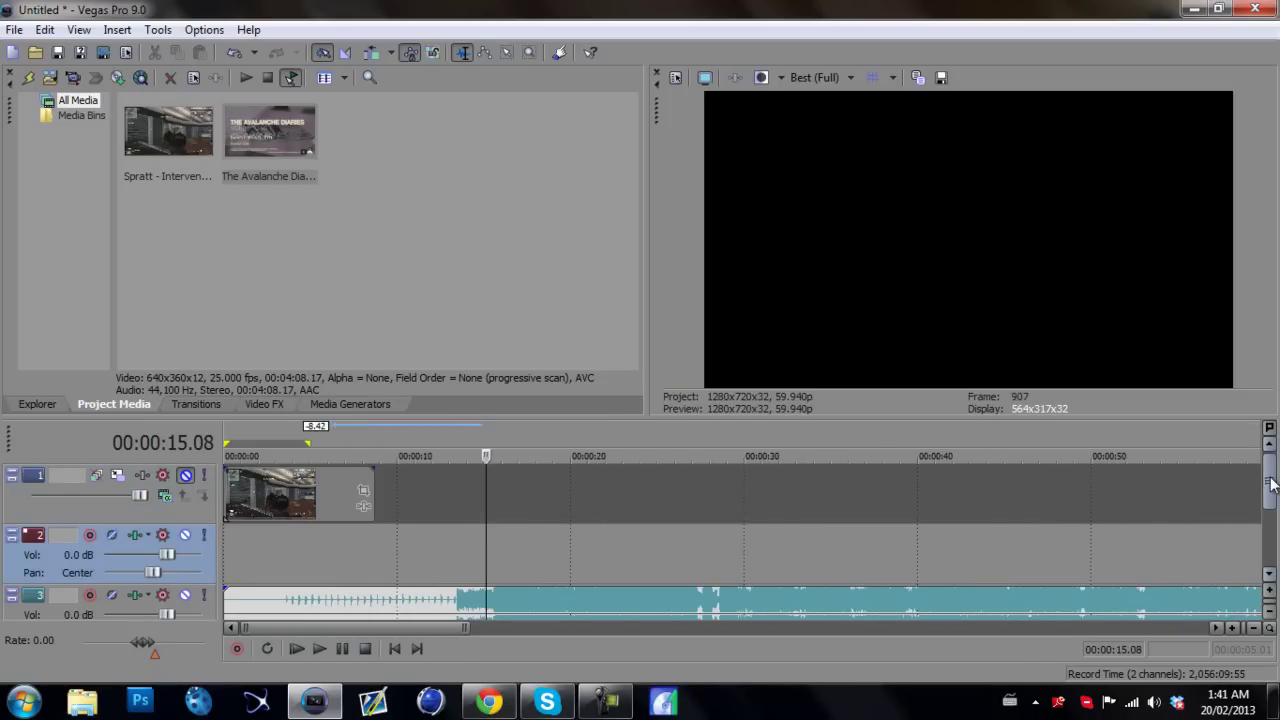
left_click_drag(1267, 492, 1262, 510)
scroll(857, 534, "up", 3)
scroll(882, 516, "down", 2)
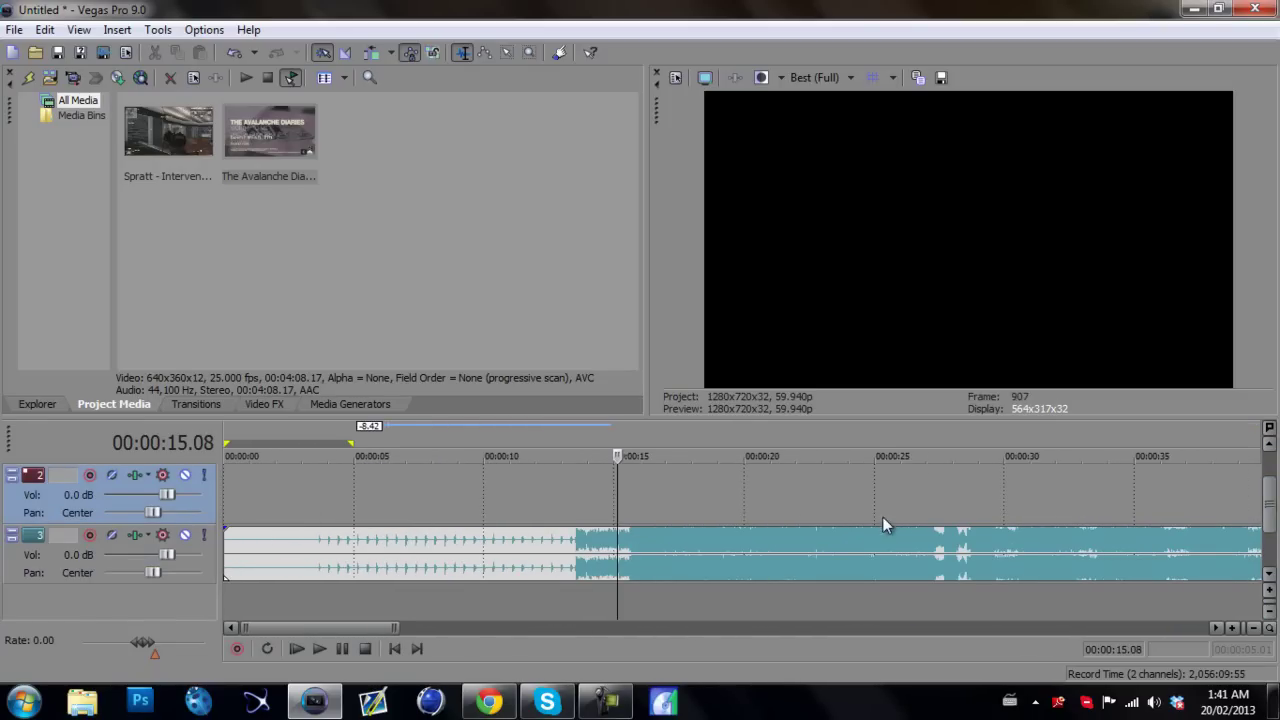
left_click(926, 492)
scroll(926, 492, "up", 3)
left_click(656, 503)
left_click(631, 499)
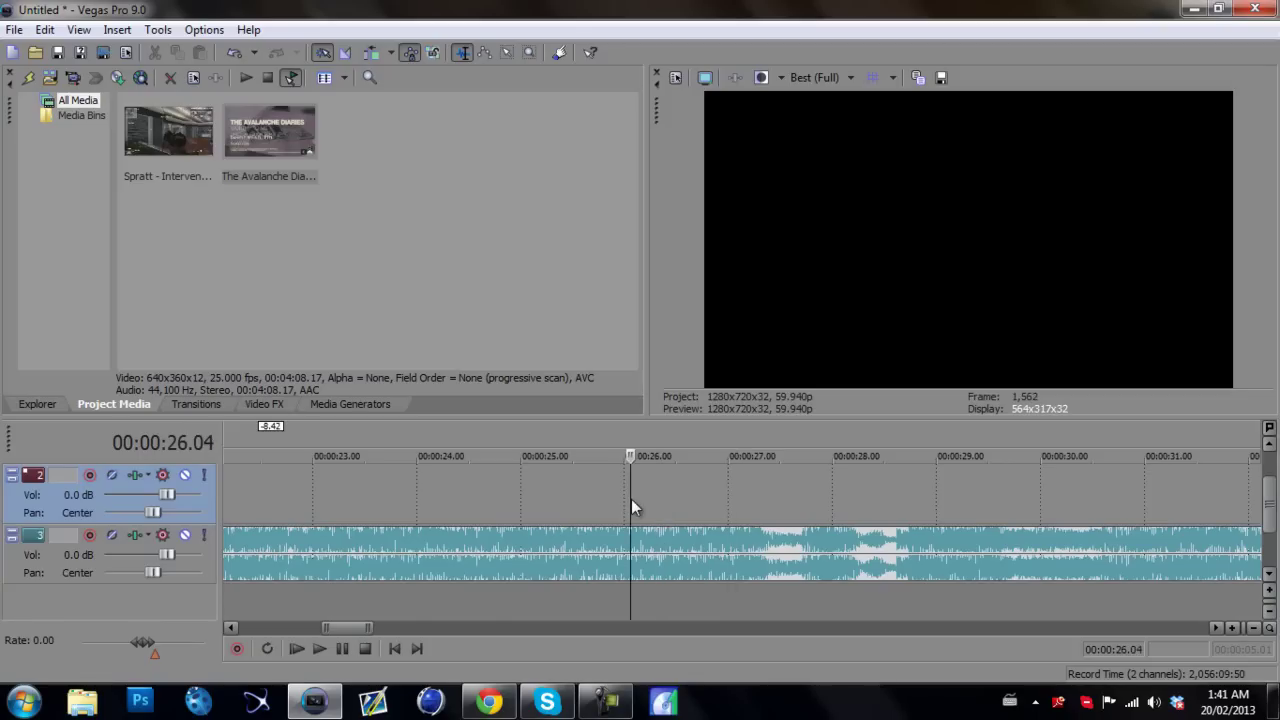
Split the music there, delete the first part, and move the rest to the timeline start.
key("s")
left_click(553, 549)
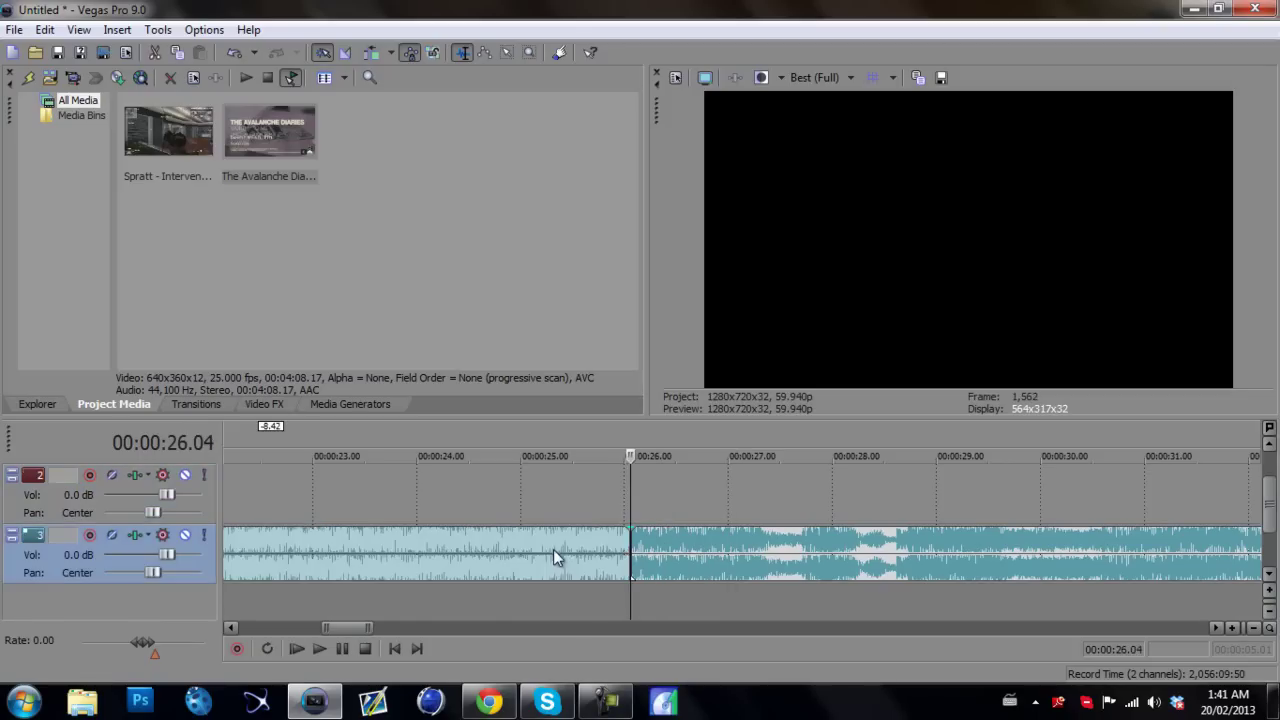
left_click(485, 558)
scroll(485, 558, "down", 3)
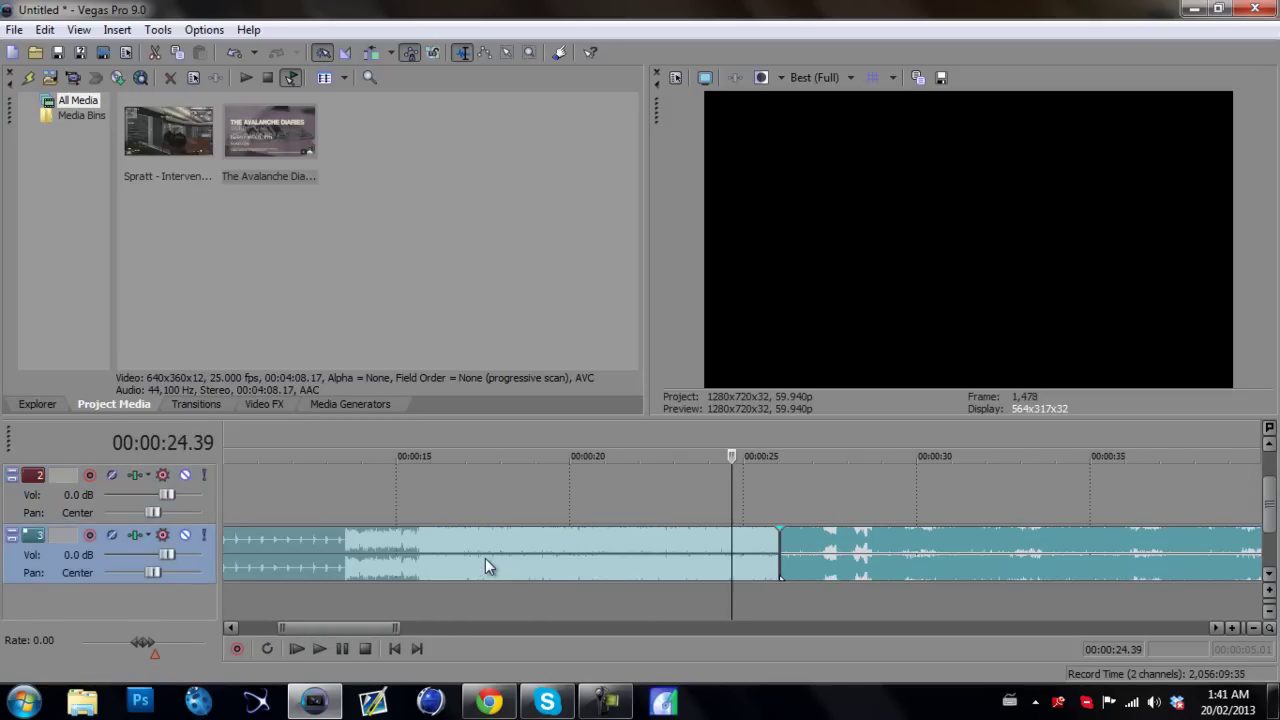
key("Delete")
left_click_drag(930, 556, 162, 580)
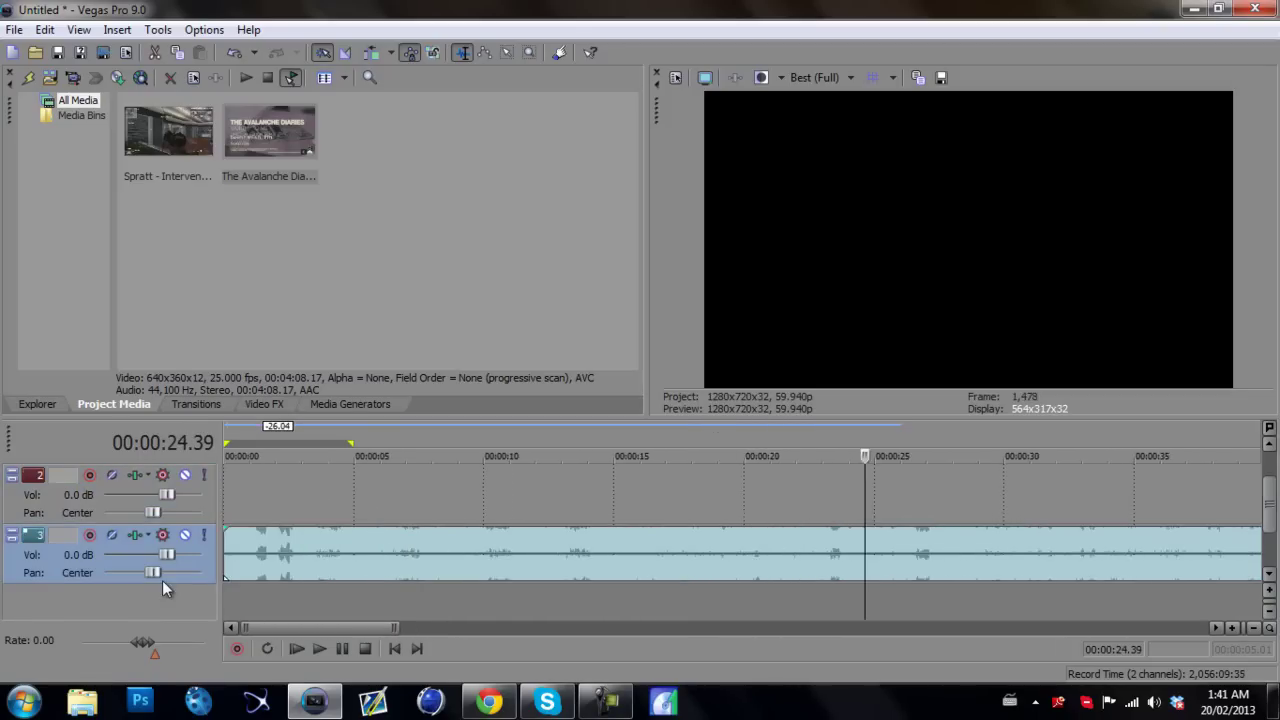
left_click(395, 647)
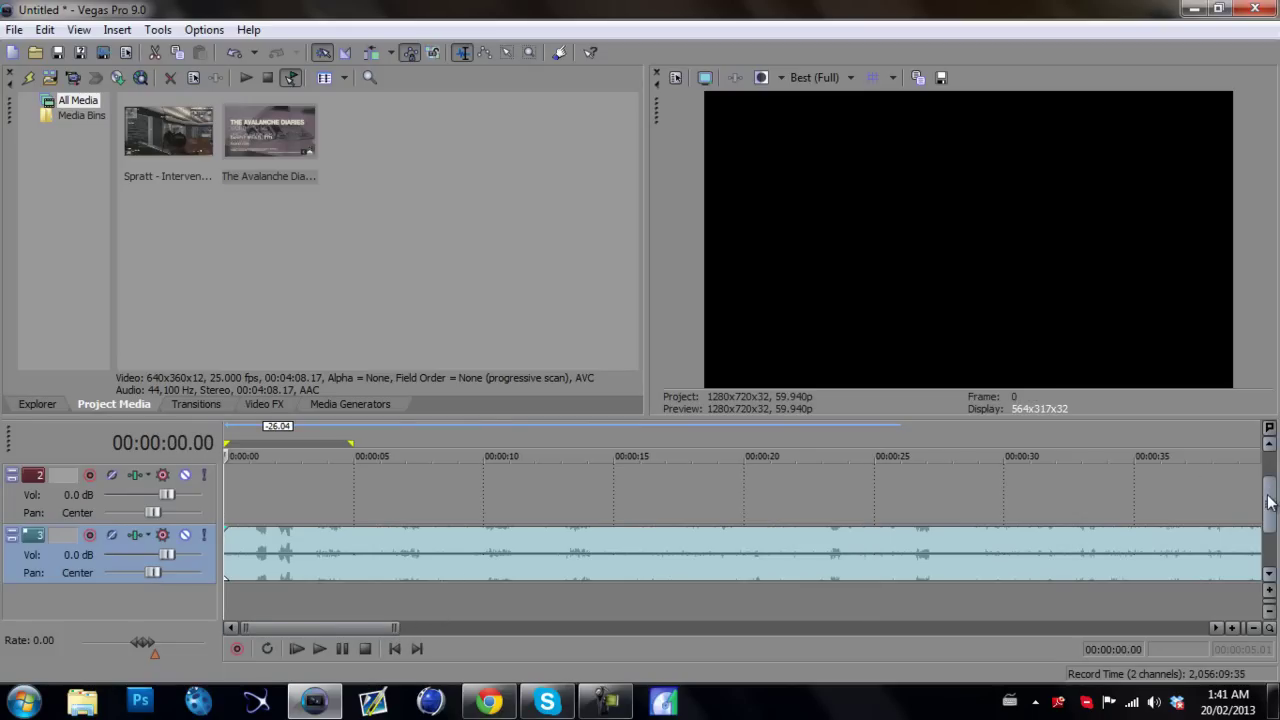
Shift the first video clip slightly later and trim its start.
left_click_drag(1268, 519, 1268, 495)
scroll(446, 497, "up", 4)
left_click_drag(446, 497, 475, 512)
left_click_drag(256, 490, 285, 500)
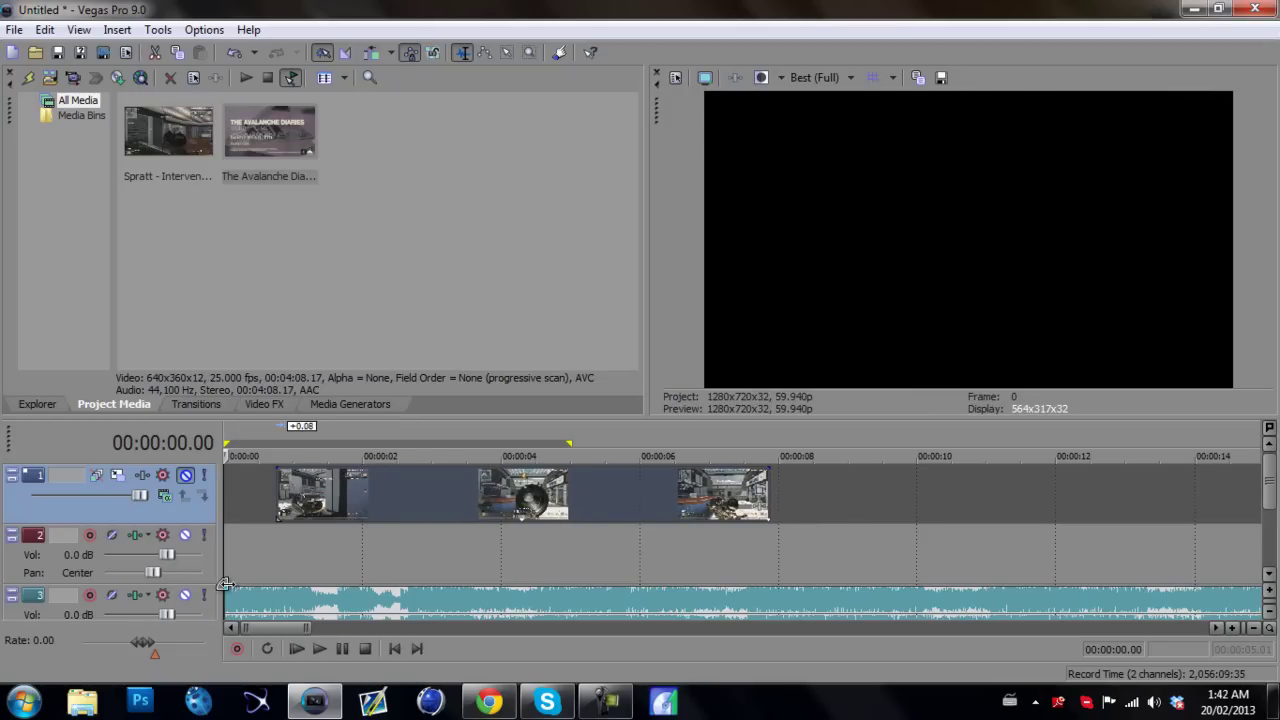
Fade in the start of the music track.
left_click_drag(225, 583, 277, 585)
scroll(490, 548, "up", 3)
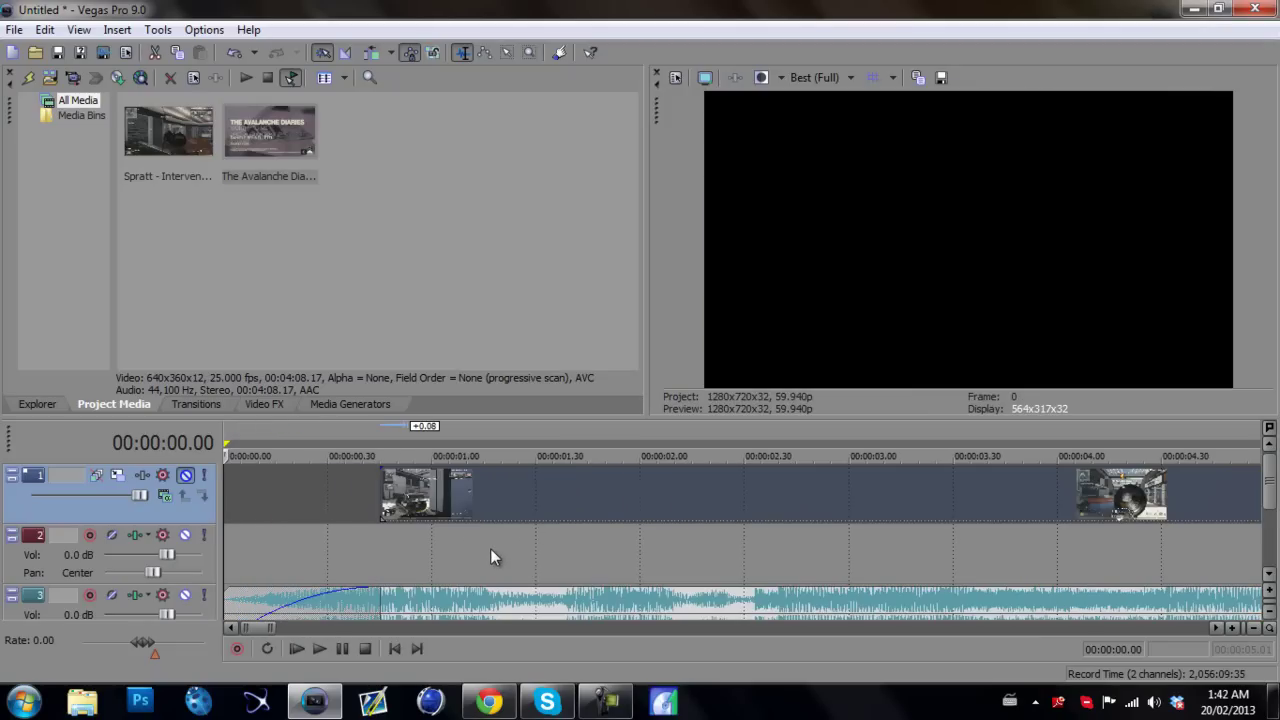
scroll(463, 556, "down", 3)
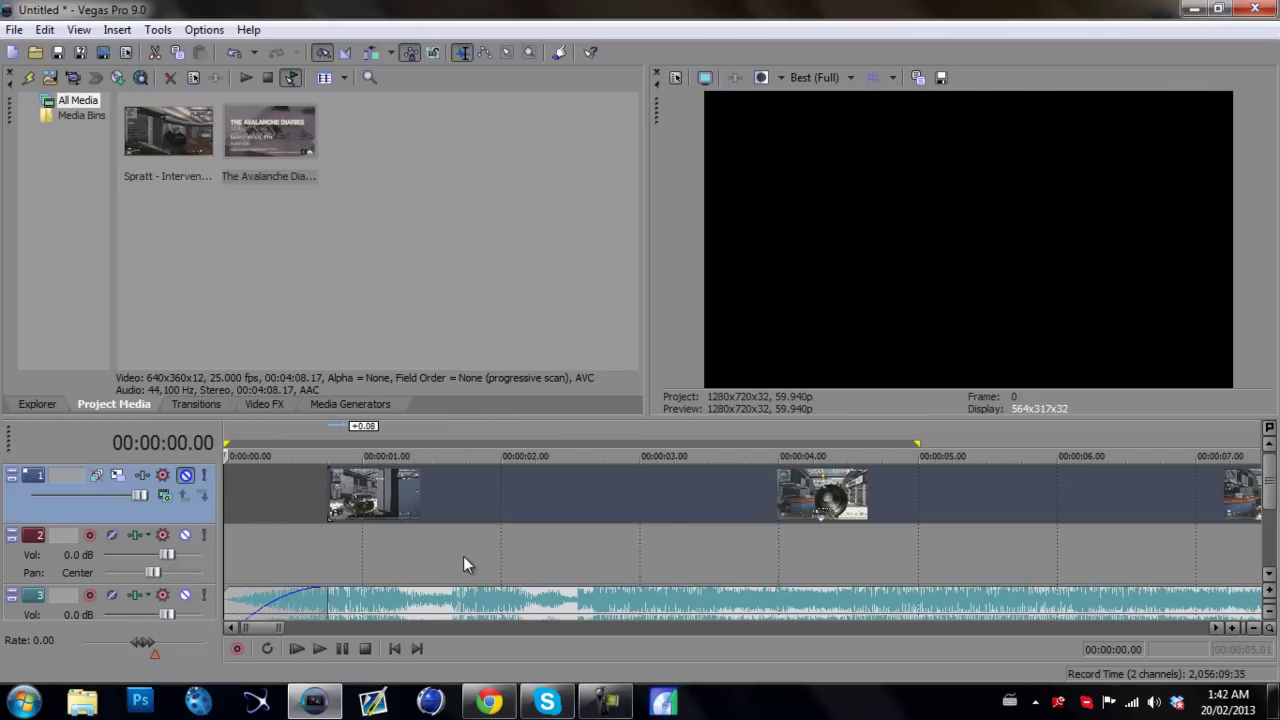
Play the music and add marker 1 at the beat near one second.
scroll(463, 556, "up", 2)
key("space")
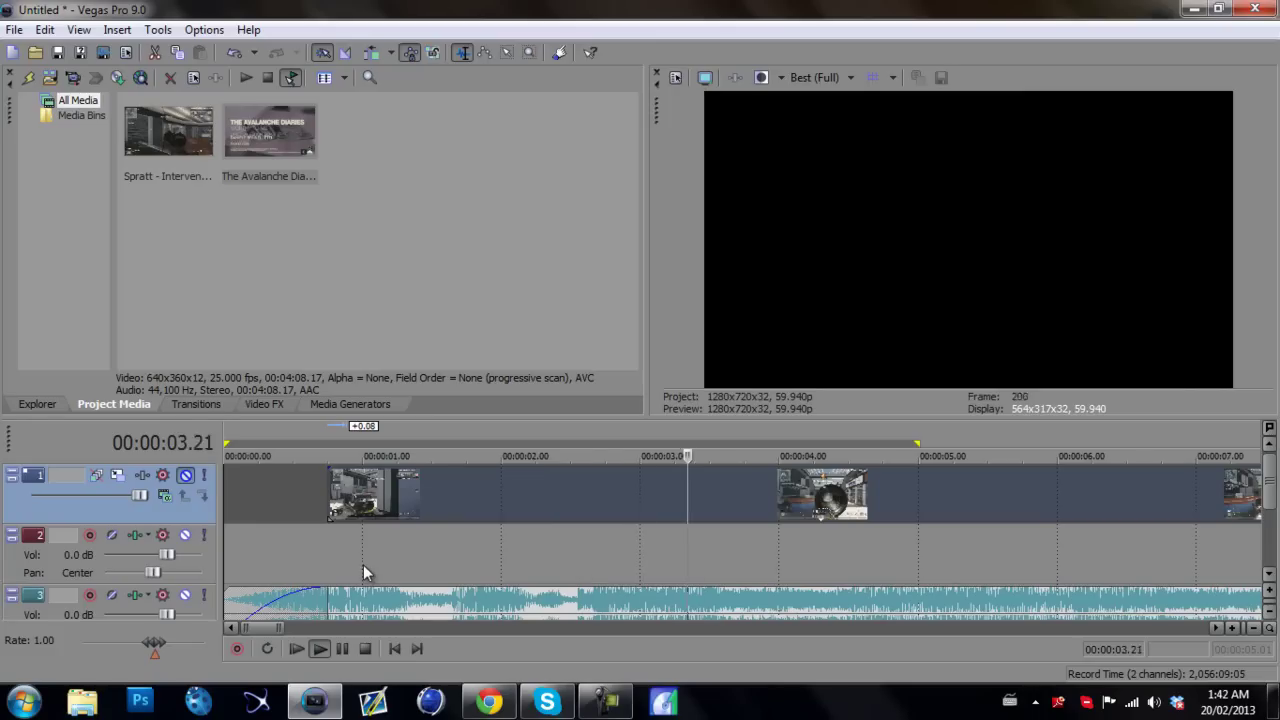
key("space")
left_click(343, 550)
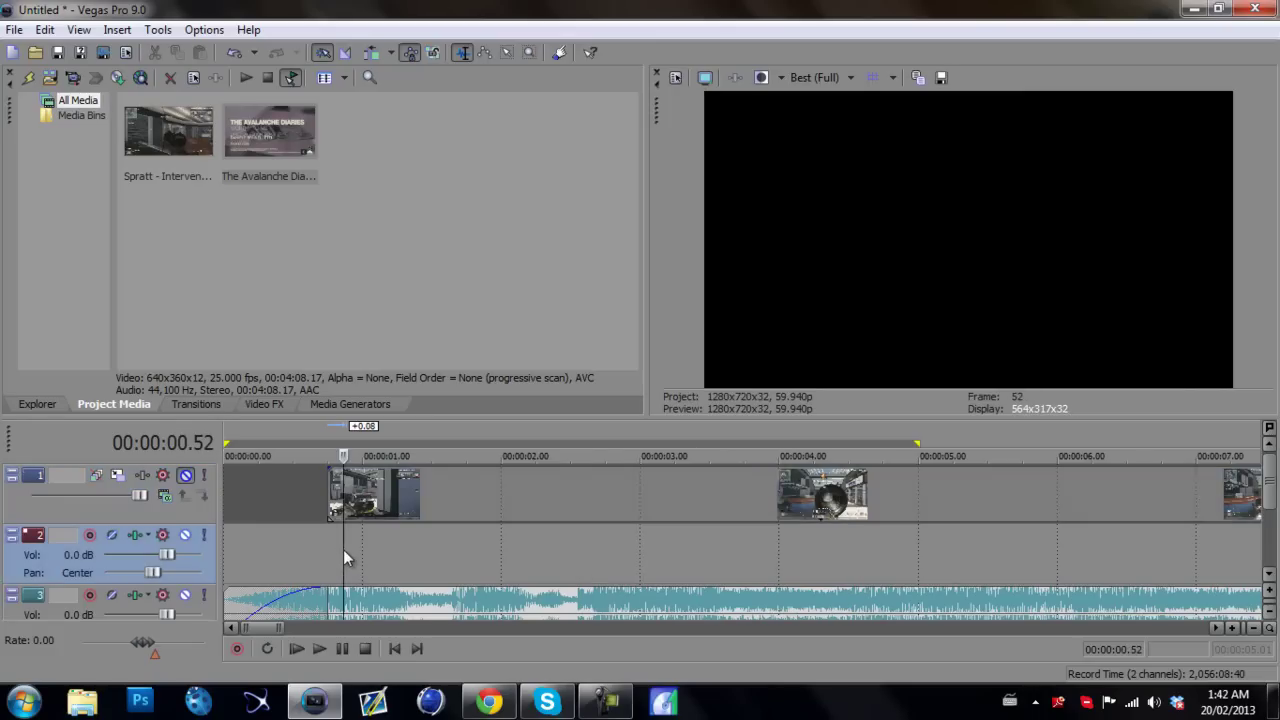
scroll(343, 550, "up", 2)
scroll(400, 545, "up", 3)
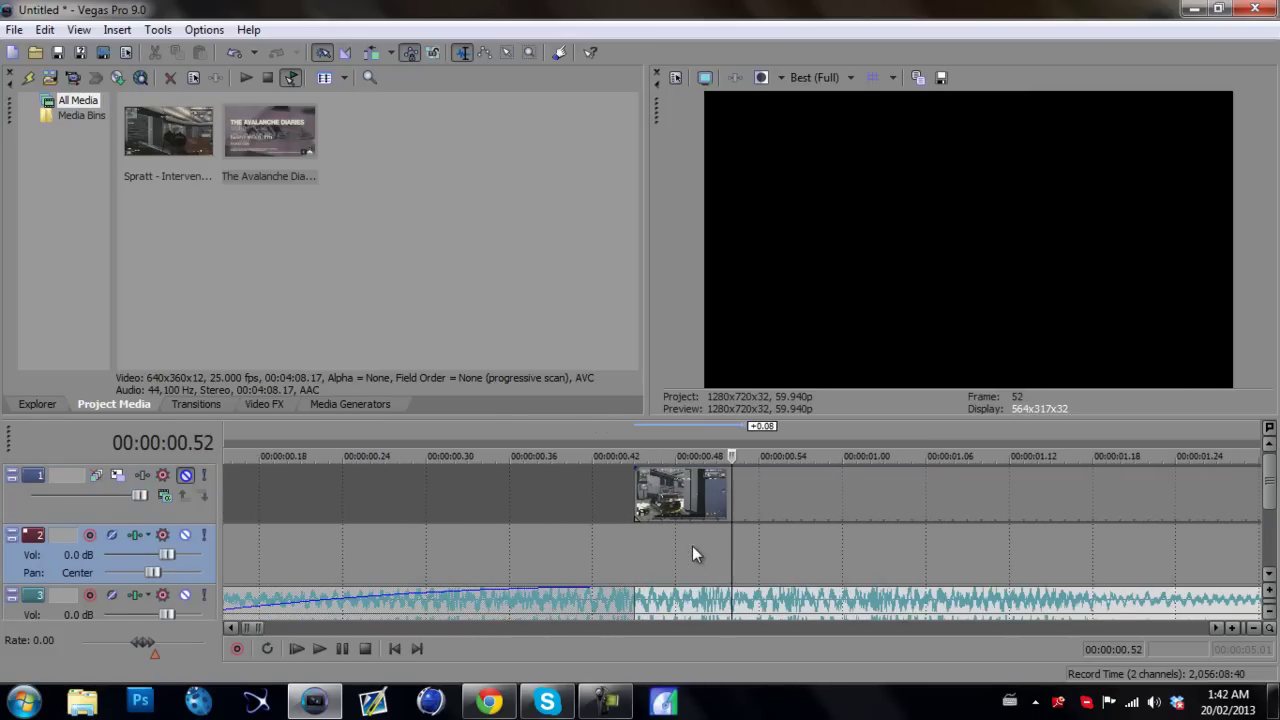
key("space")
key("space")
left_click(871, 537)
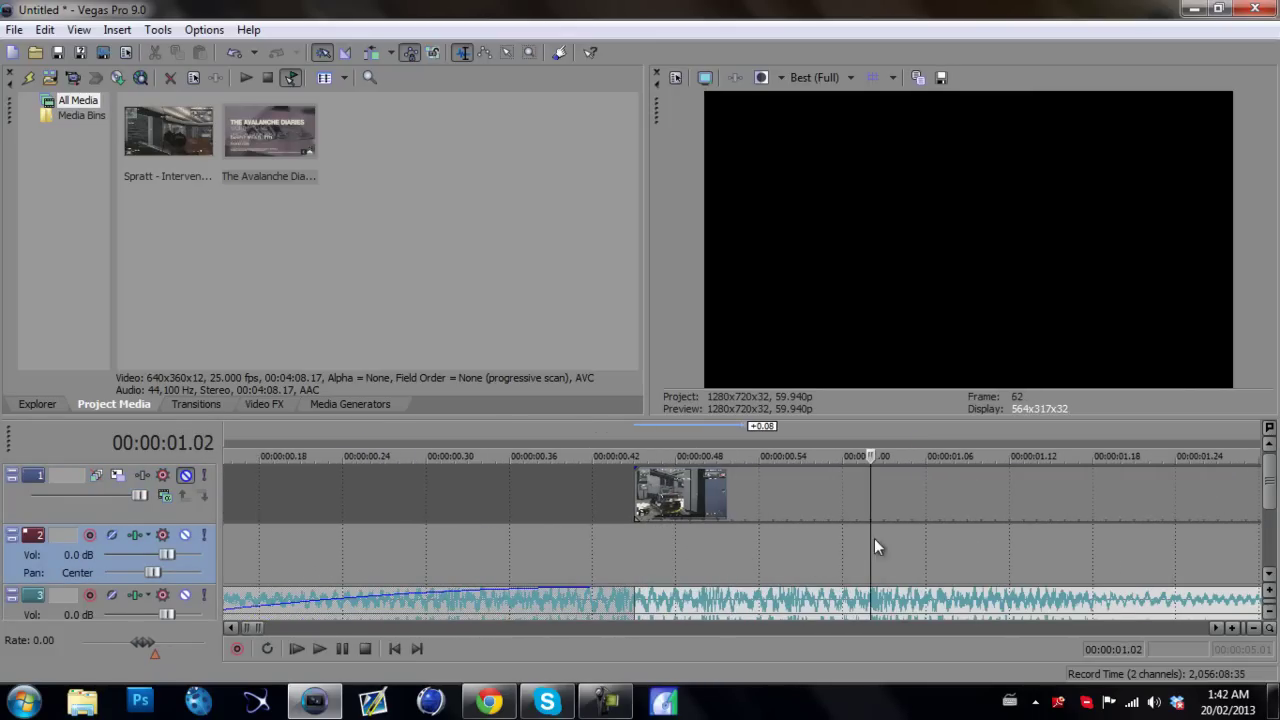
key("m")
Scrub the playhead between marker 1 and about 1.39 seconds to find the next beat.
left_click(909, 530)
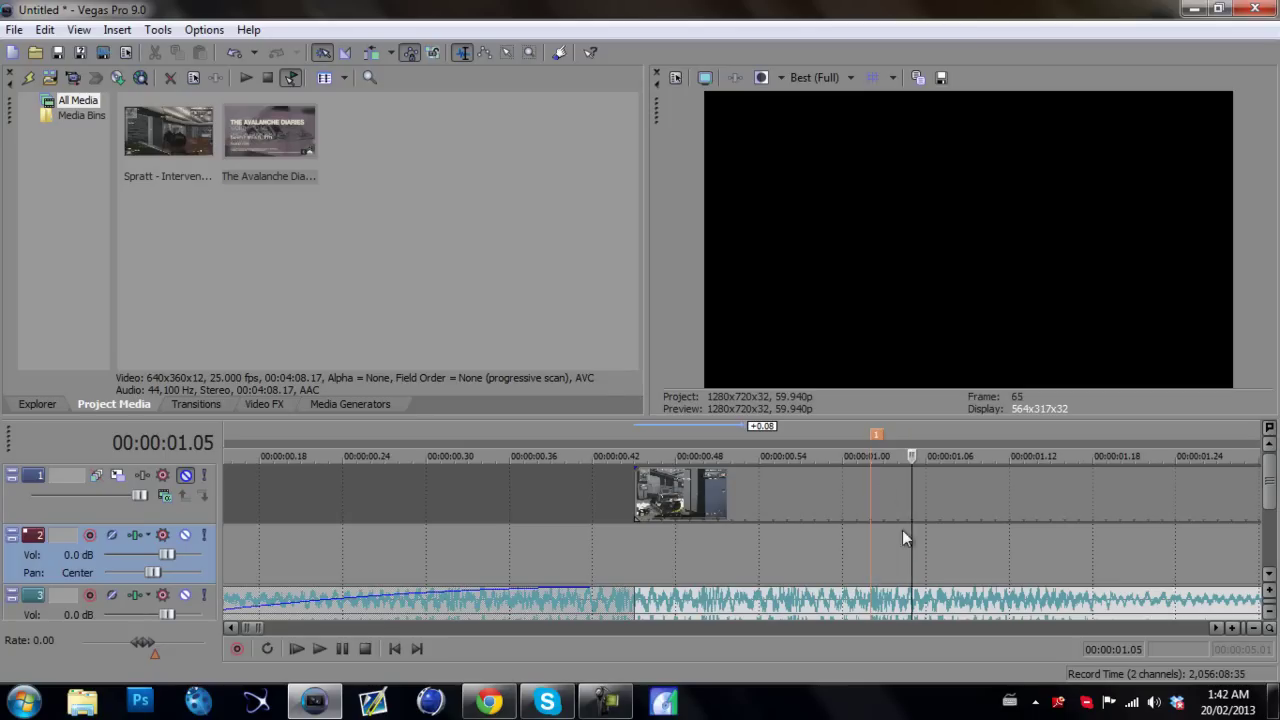
left_click(870, 562)
left_click(883, 555)
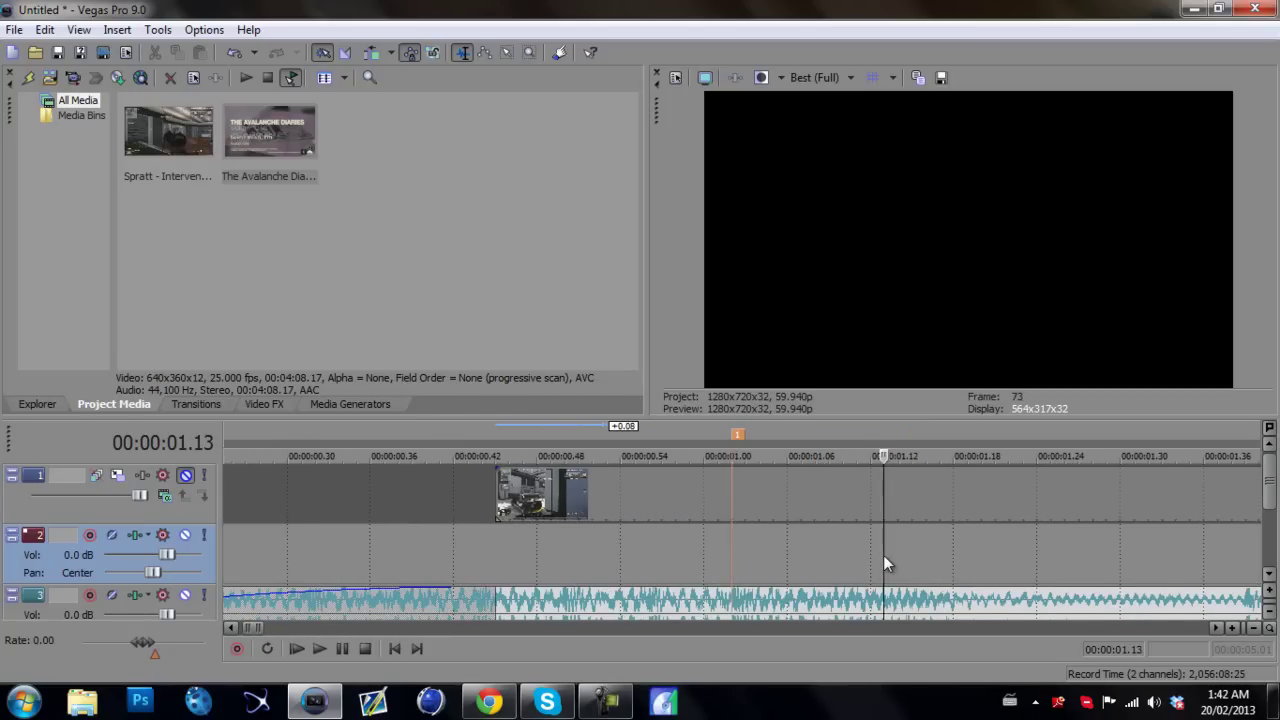
left_click(970, 537)
scroll(966, 538, "up", 1)
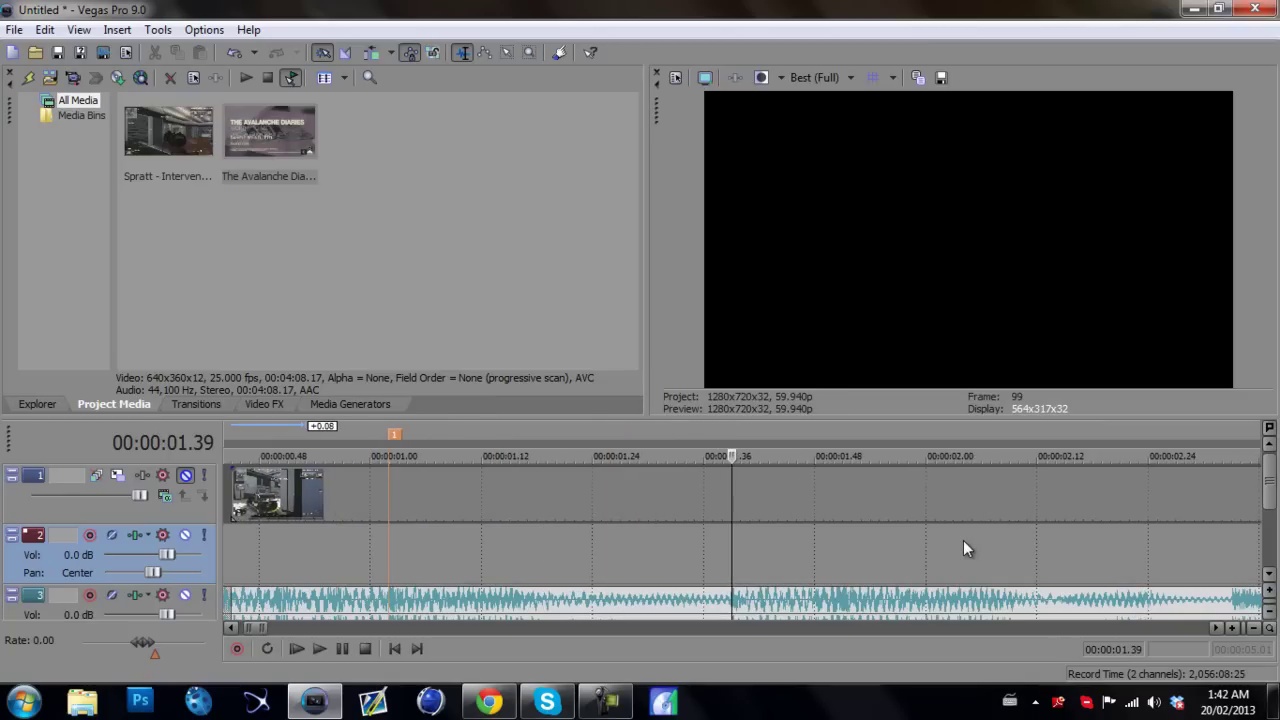
left_click(390, 528)
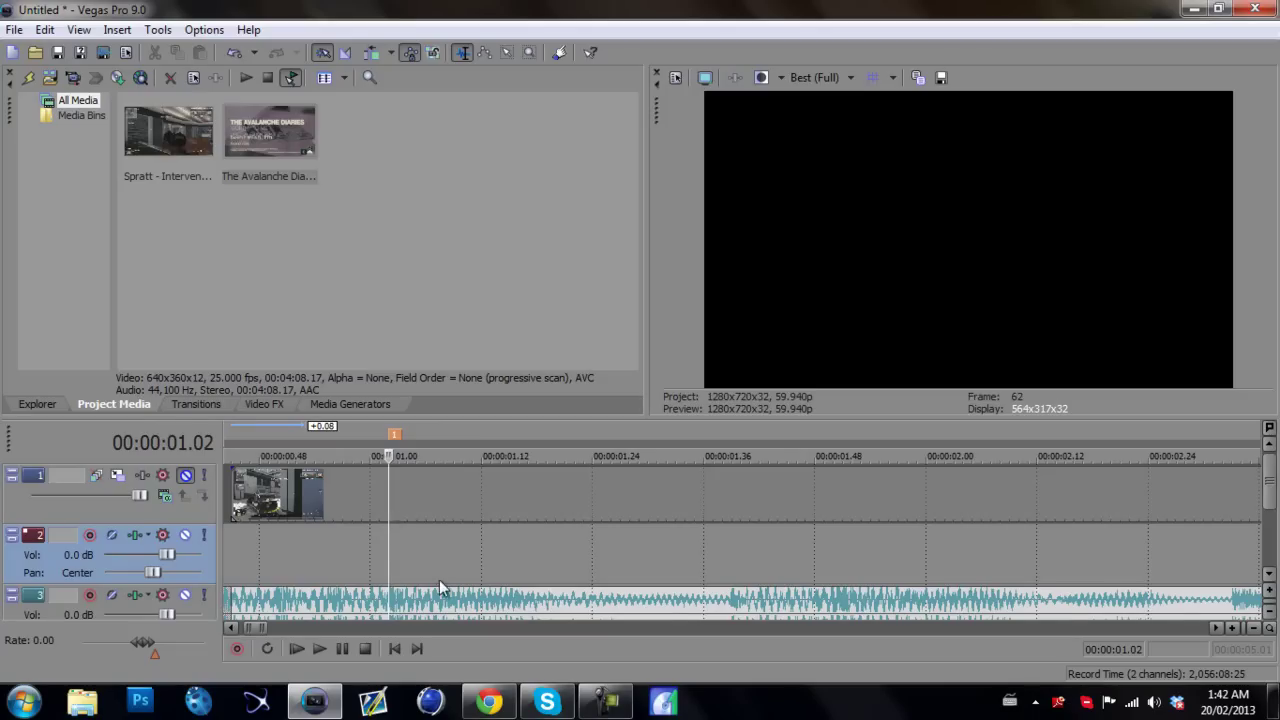
scroll(420, 560, "down", 3)
scroll(656, 535, "up", 2)
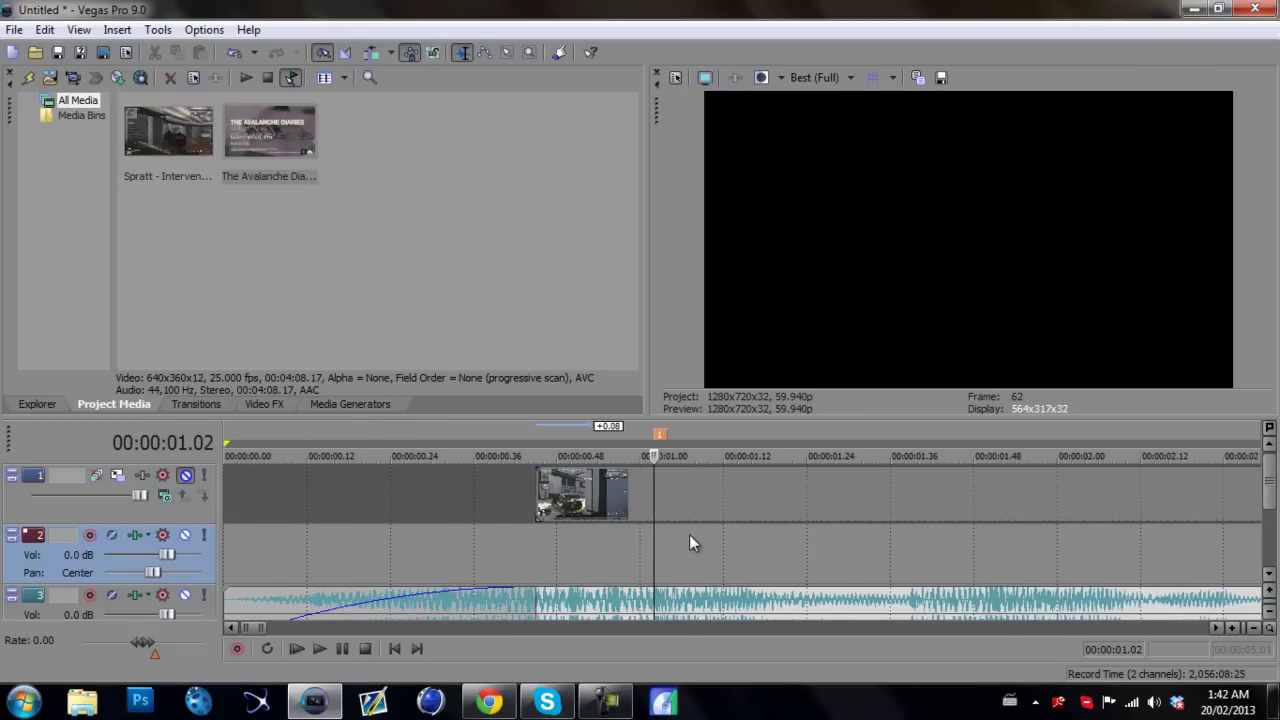
Listen from marker 1 and add marker 2 at 1.50 seconds.
left_click(657, 545)
key("space")
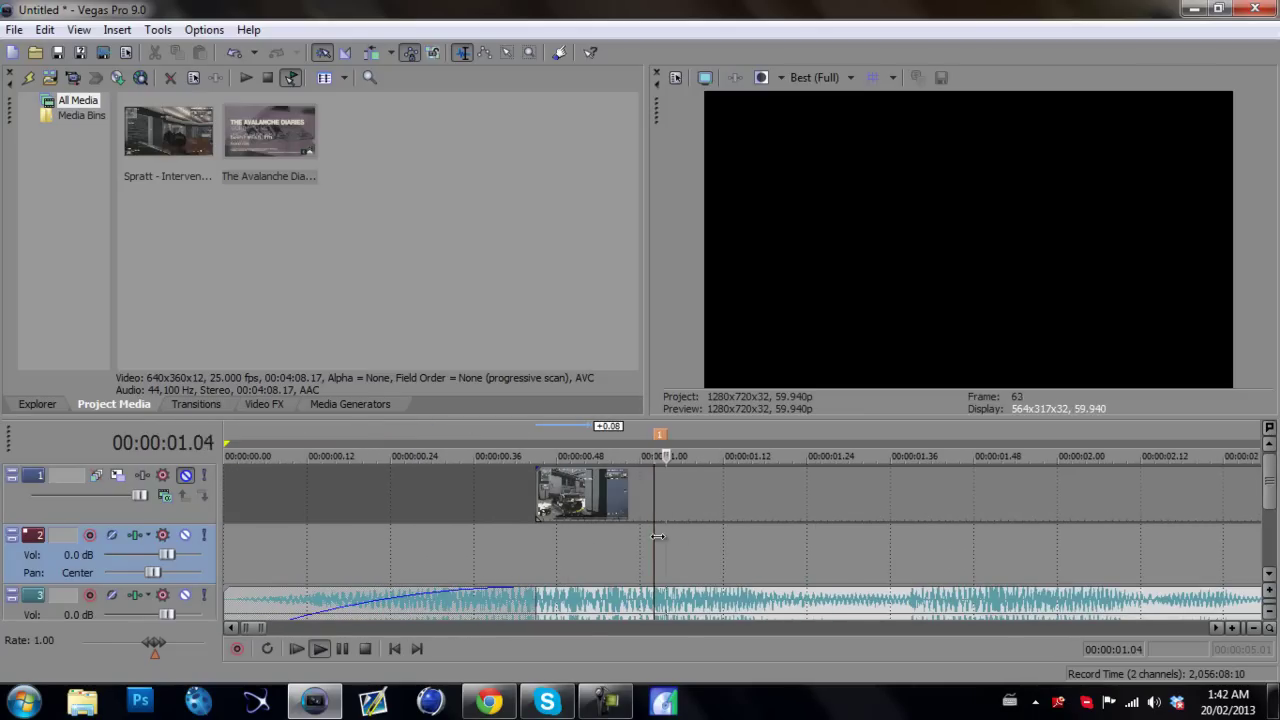
key("space")
left_click(981, 558)
scroll(975, 550, "right", 3)
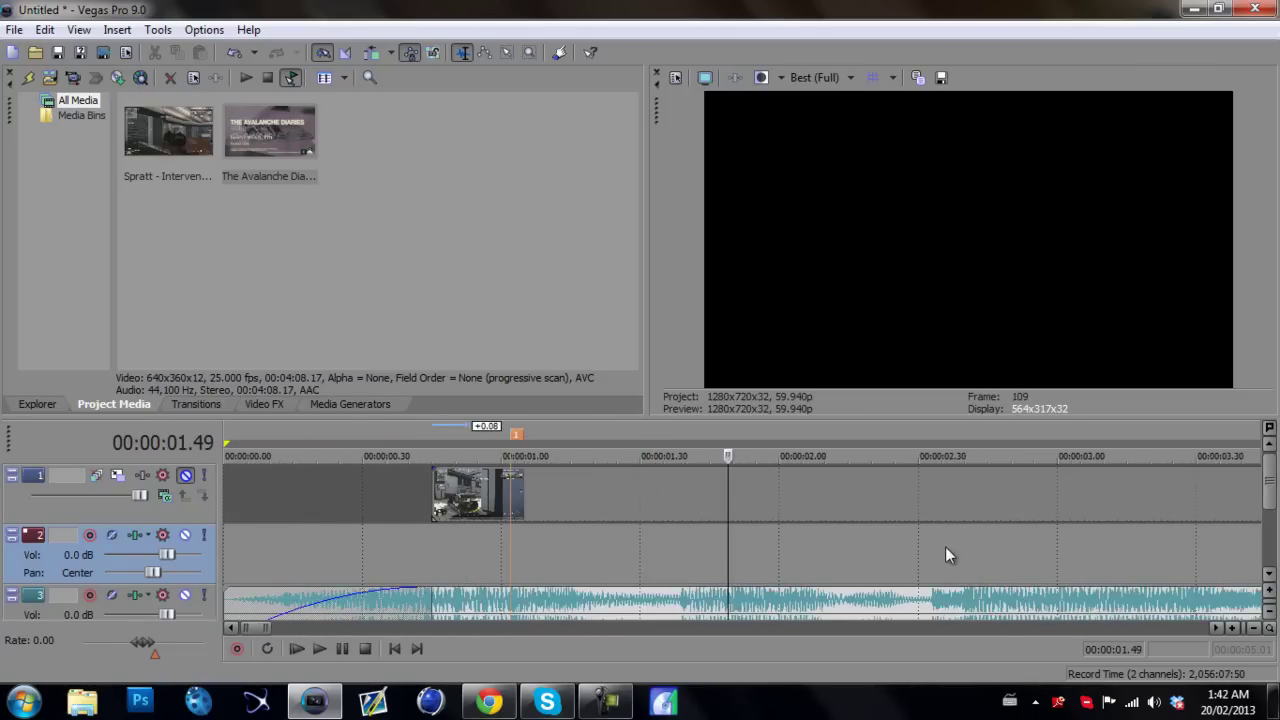
left_click(736, 537)
key("space")
key("space")
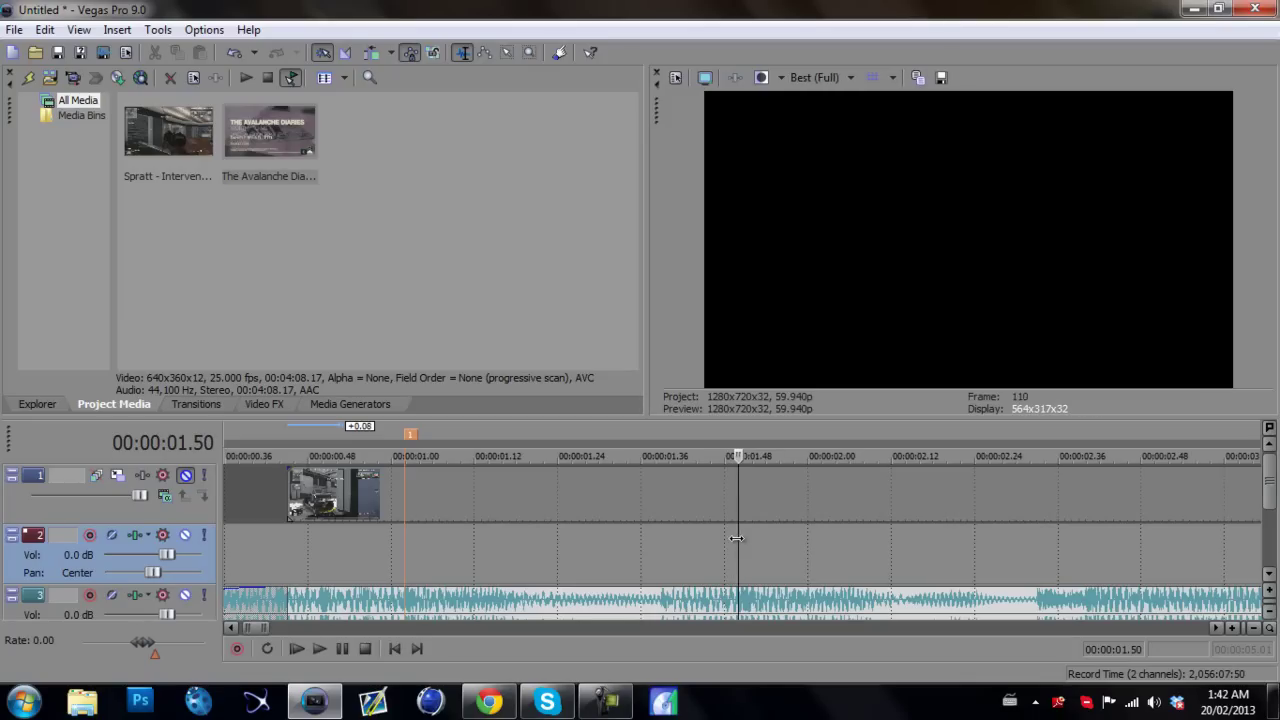
key("m")
key("space")
key("space")
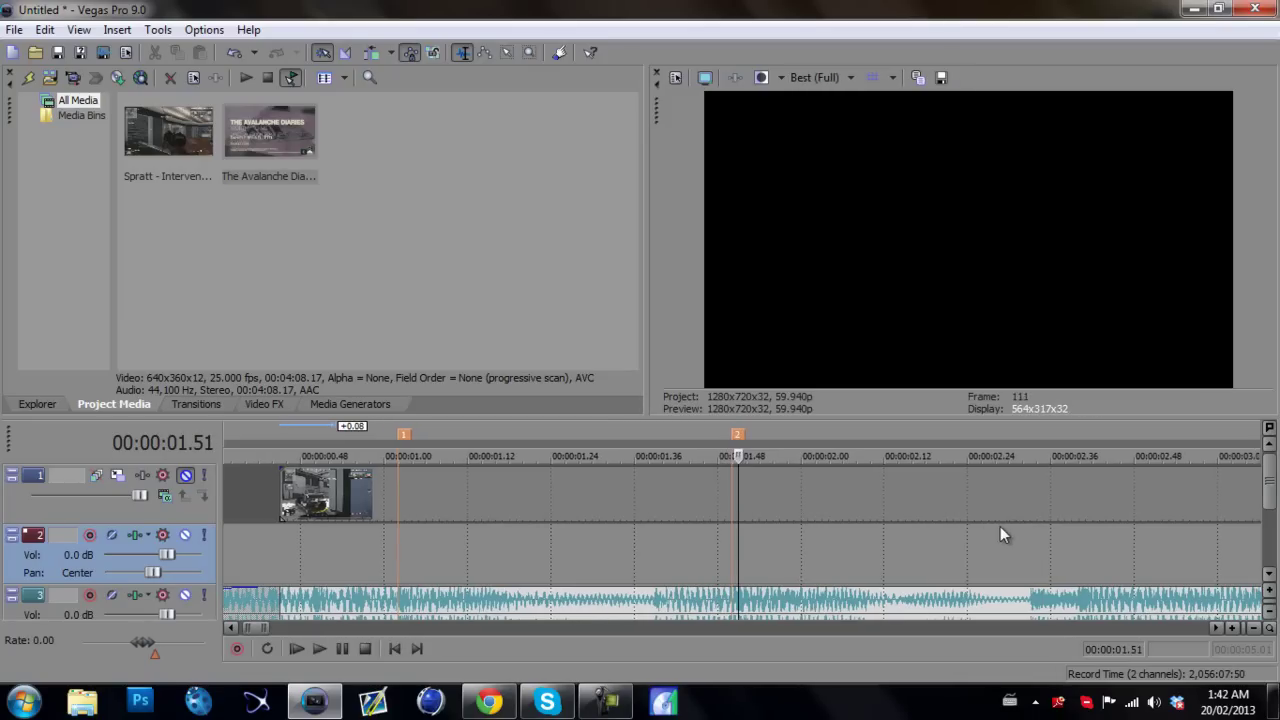
Add marker 3 at 2.40 seconds, then jump between markers 3 and 2 to check.
left_click(1070, 518)
scroll(1004, 541, "up", 2)
scroll(1004, 541, "up", 2)
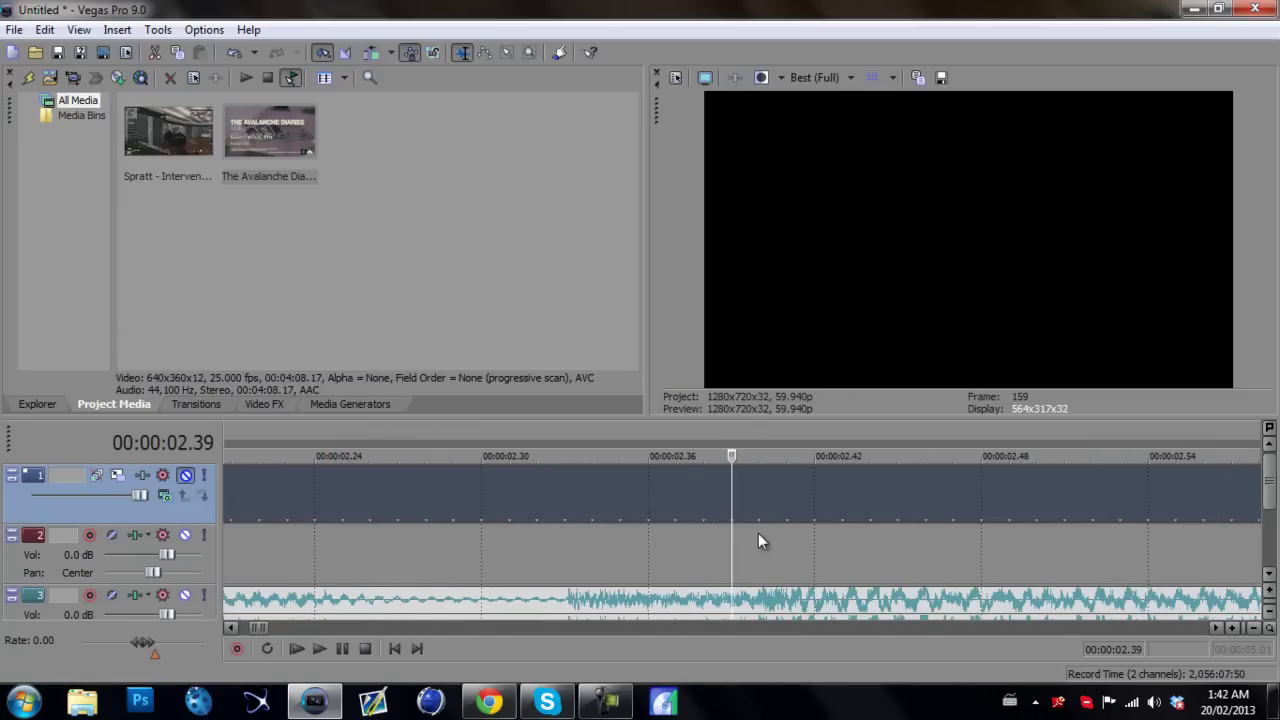
left_click(758, 532)
key("space")
scroll(758, 532, "down", 5)
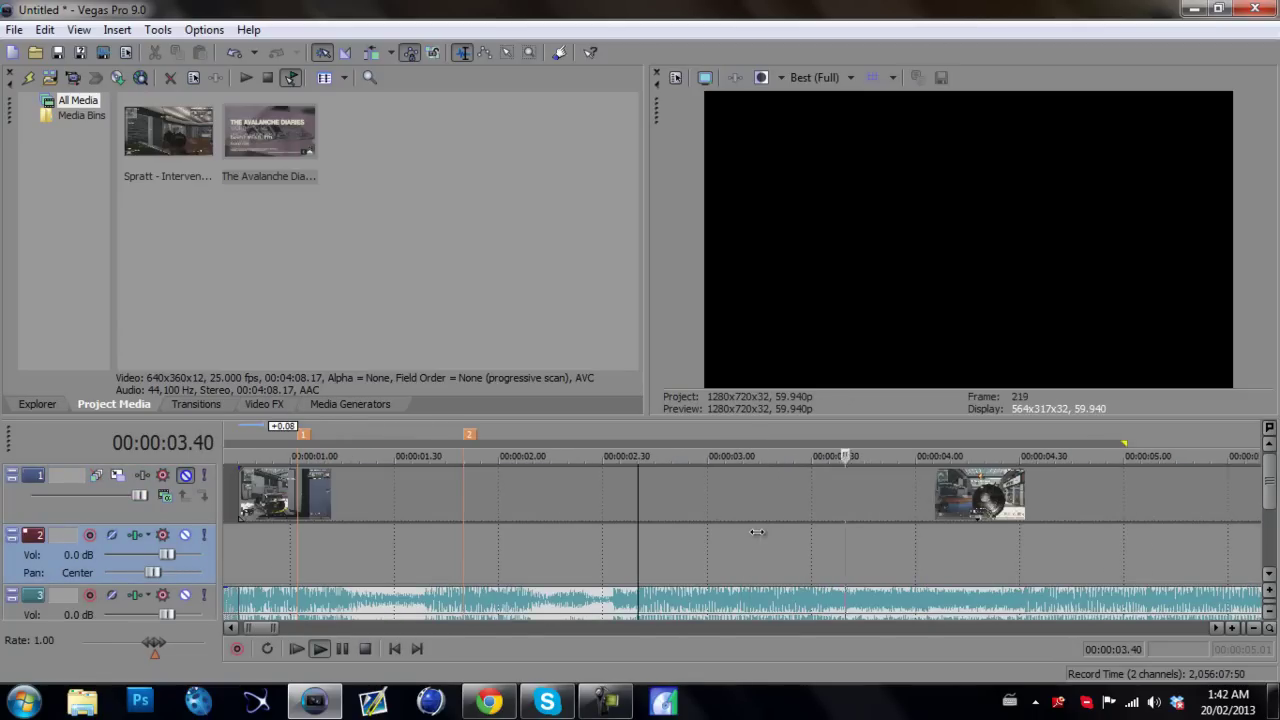
key("space")
key("m")
scroll(520, 552, "left", 1)
left_click(457, 560)
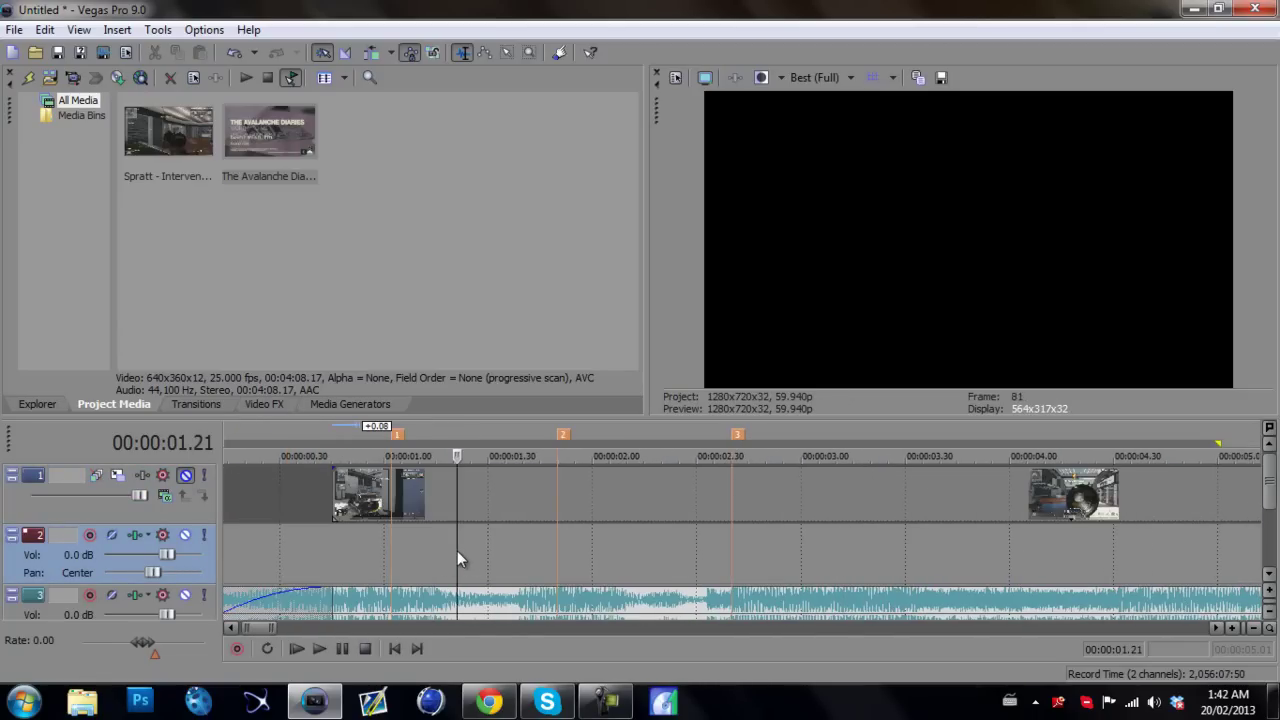
left_click(735, 510)
left_click(559, 502)
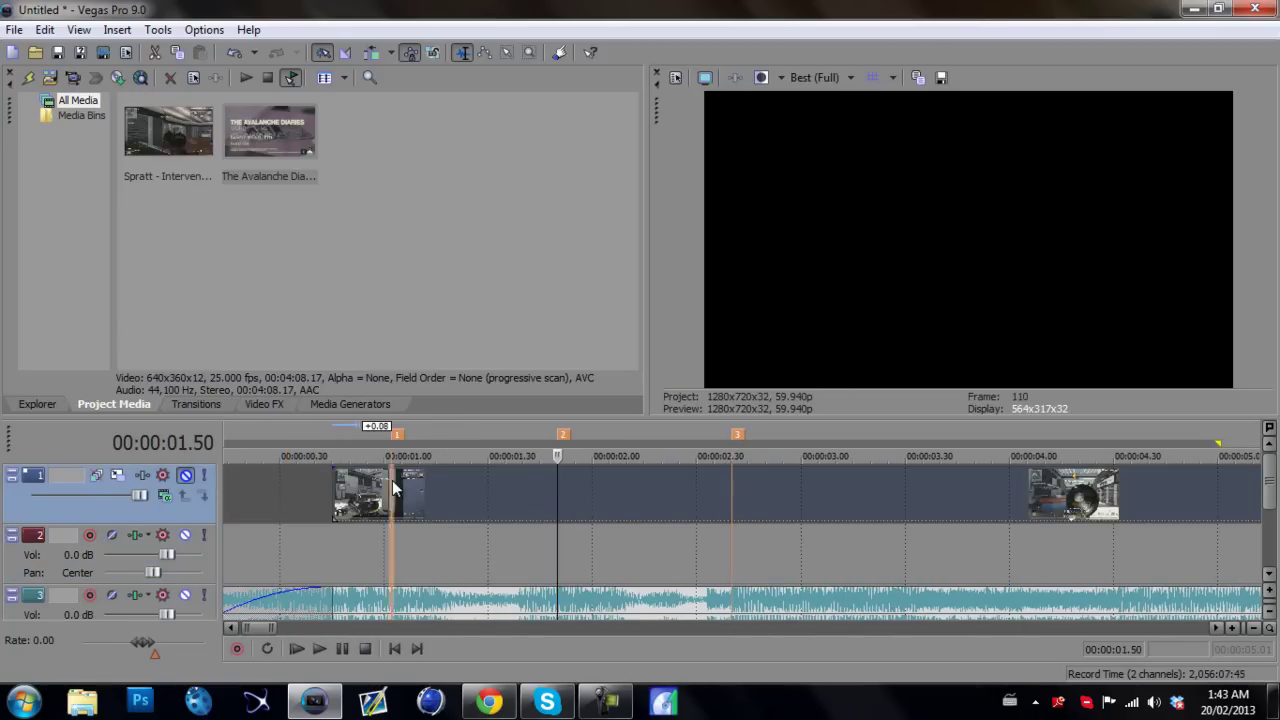
Slide the gameplay clip so its shot lands exactly on marker 1.
left_click(392, 487)
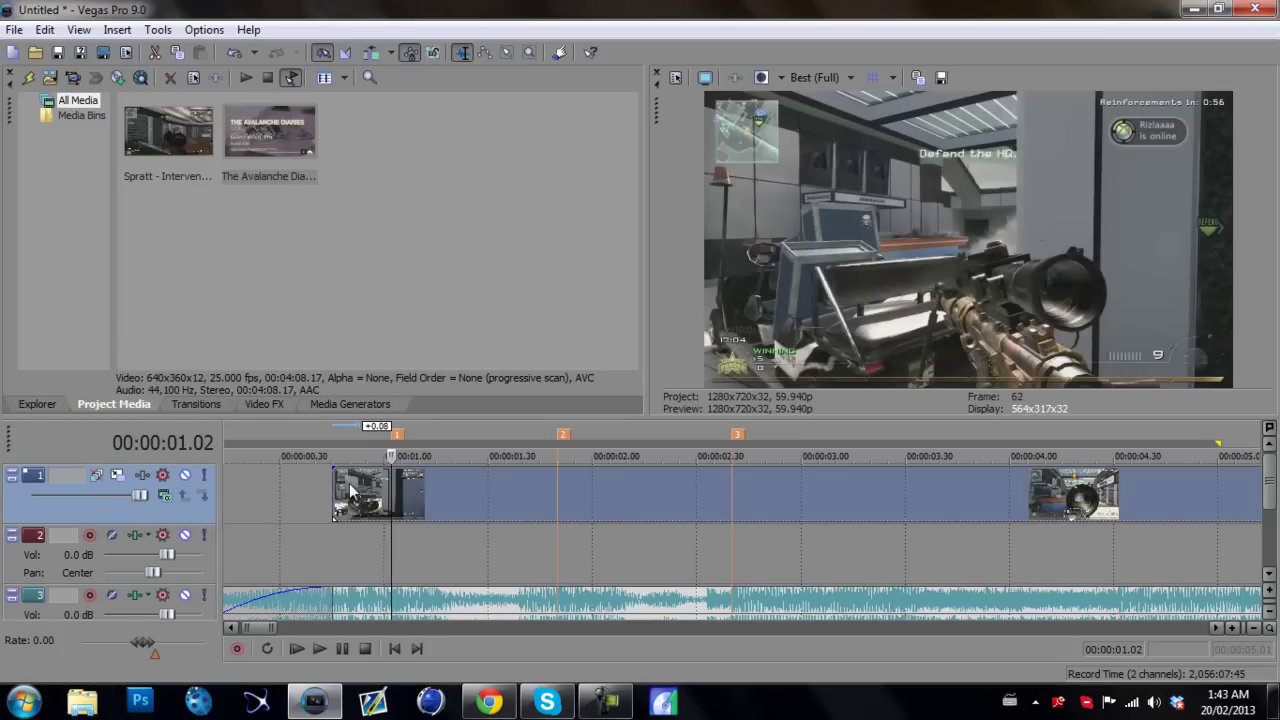
left_click(350, 489)
scroll(355, 489, "up", 2)
left_click_drag(504, 489, 480, 500)
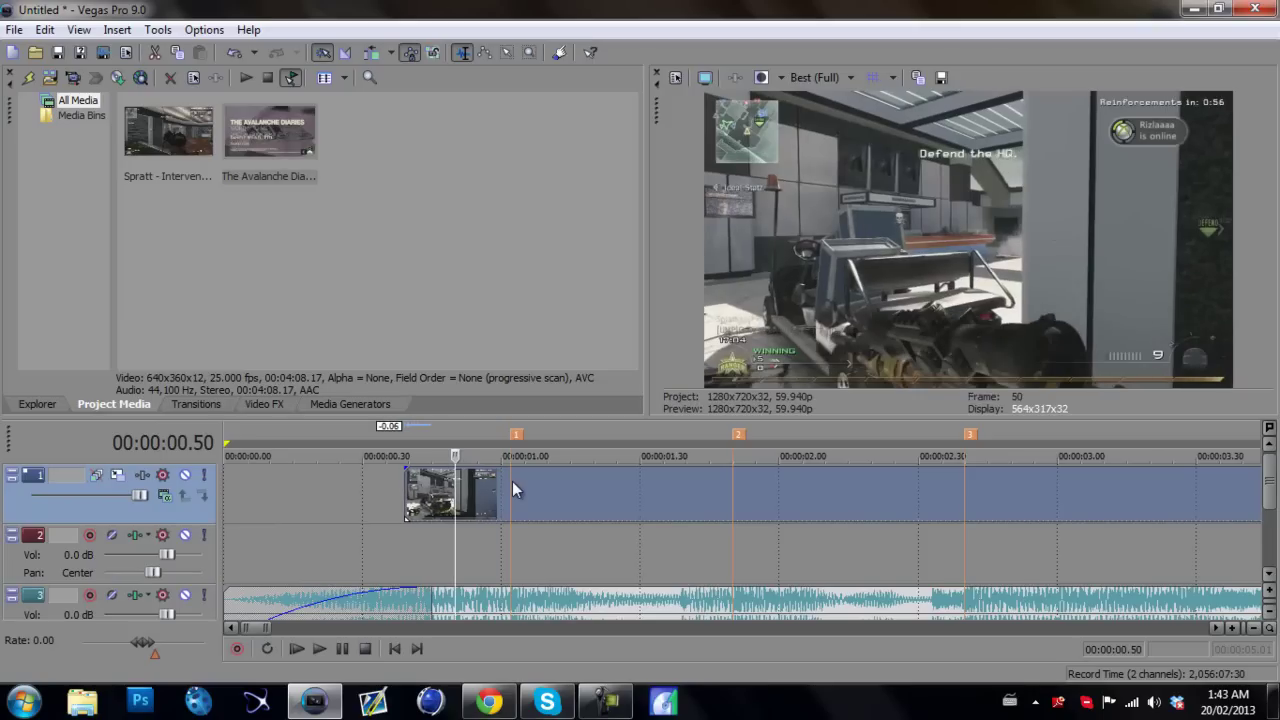
left_click(510, 481)
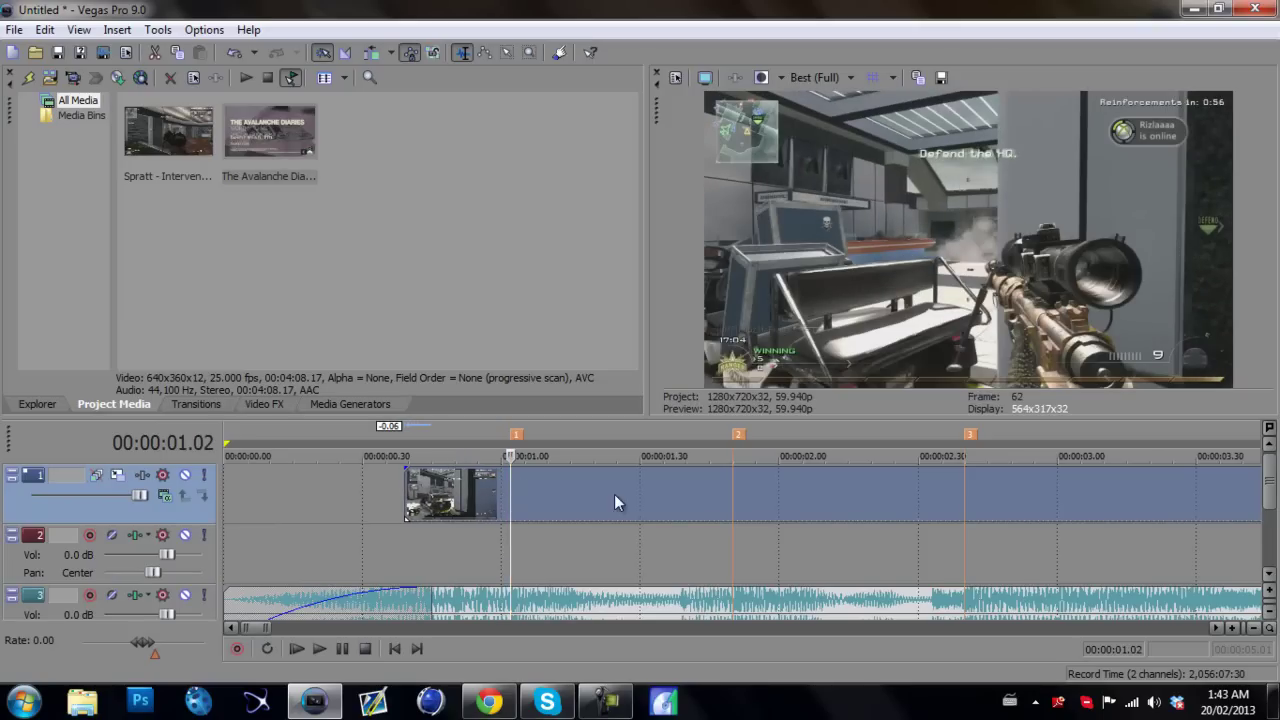
left_click_drag(614, 494, 551, 497)
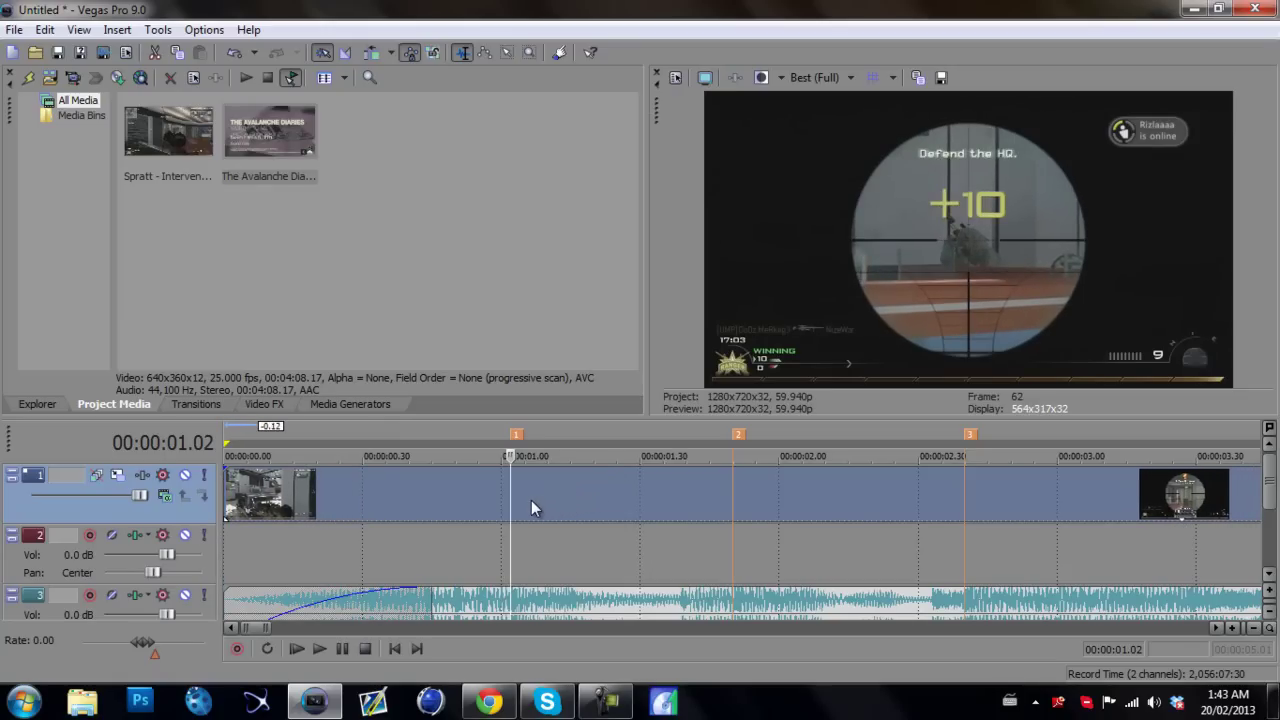
left_click_drag(223, 486, 301, 499)
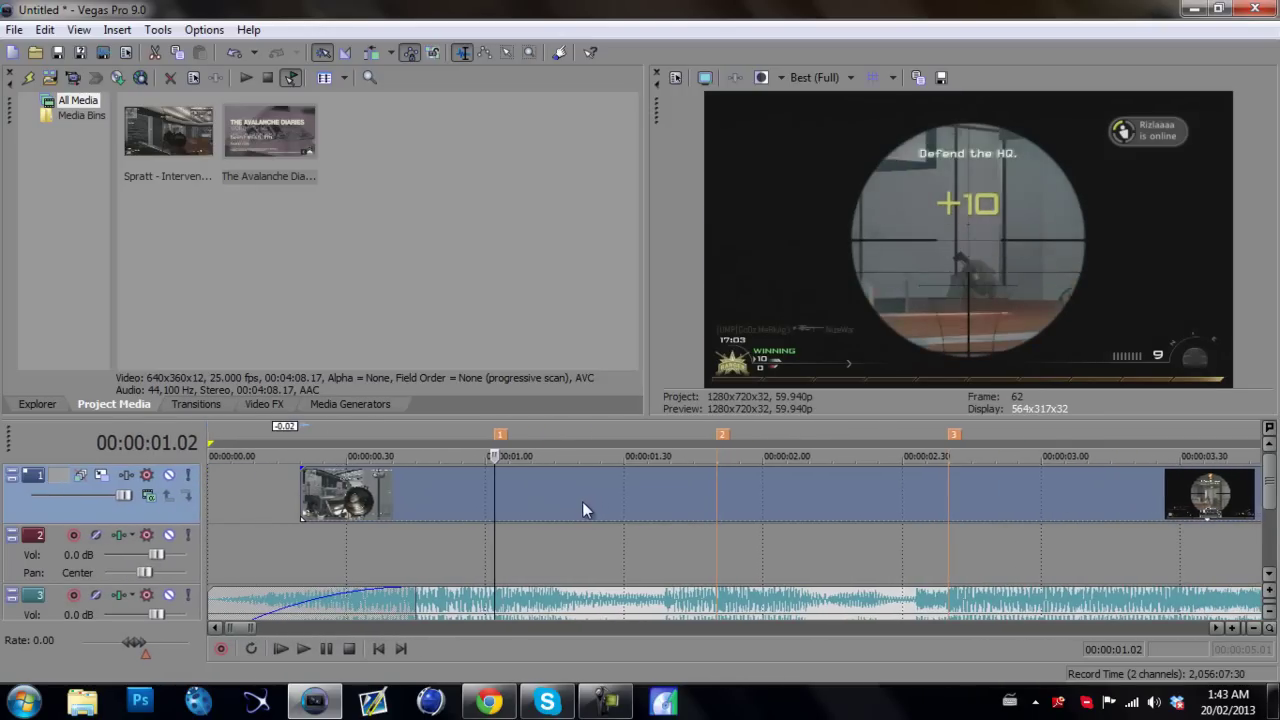
left_click_drag(582, 501, 592, 513)
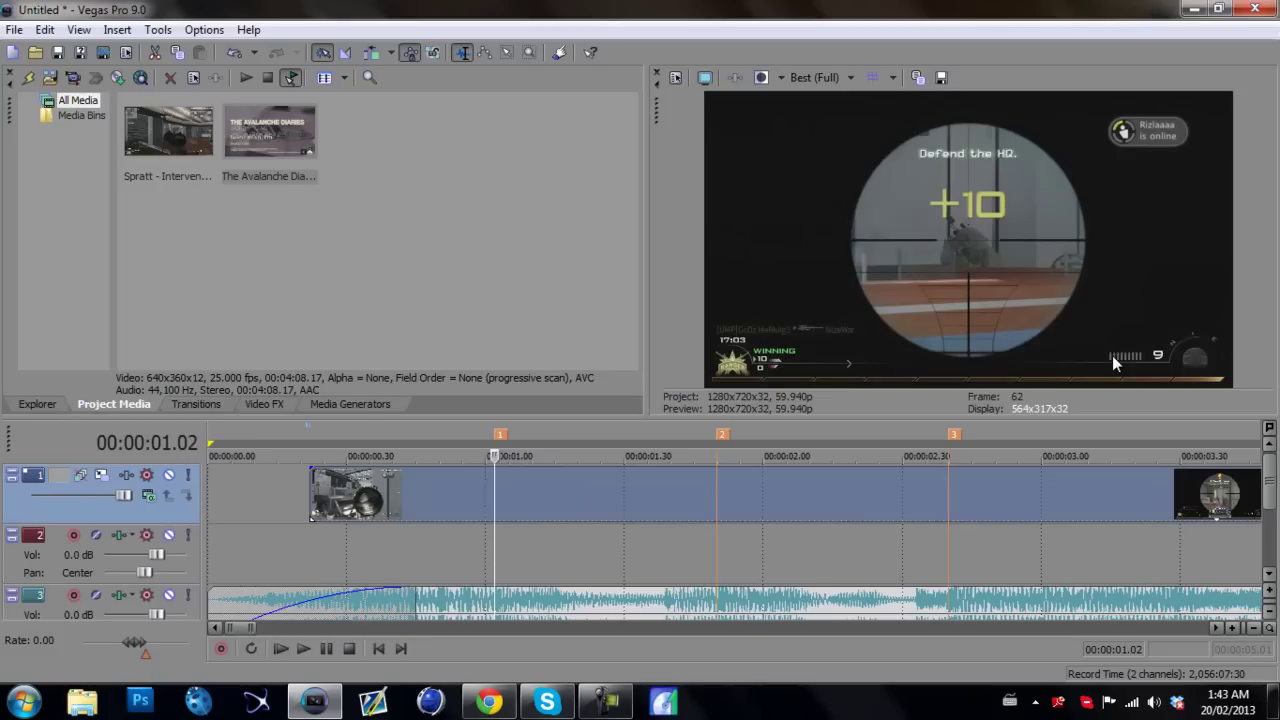
left_click_drag(639, 500, 635, 502)
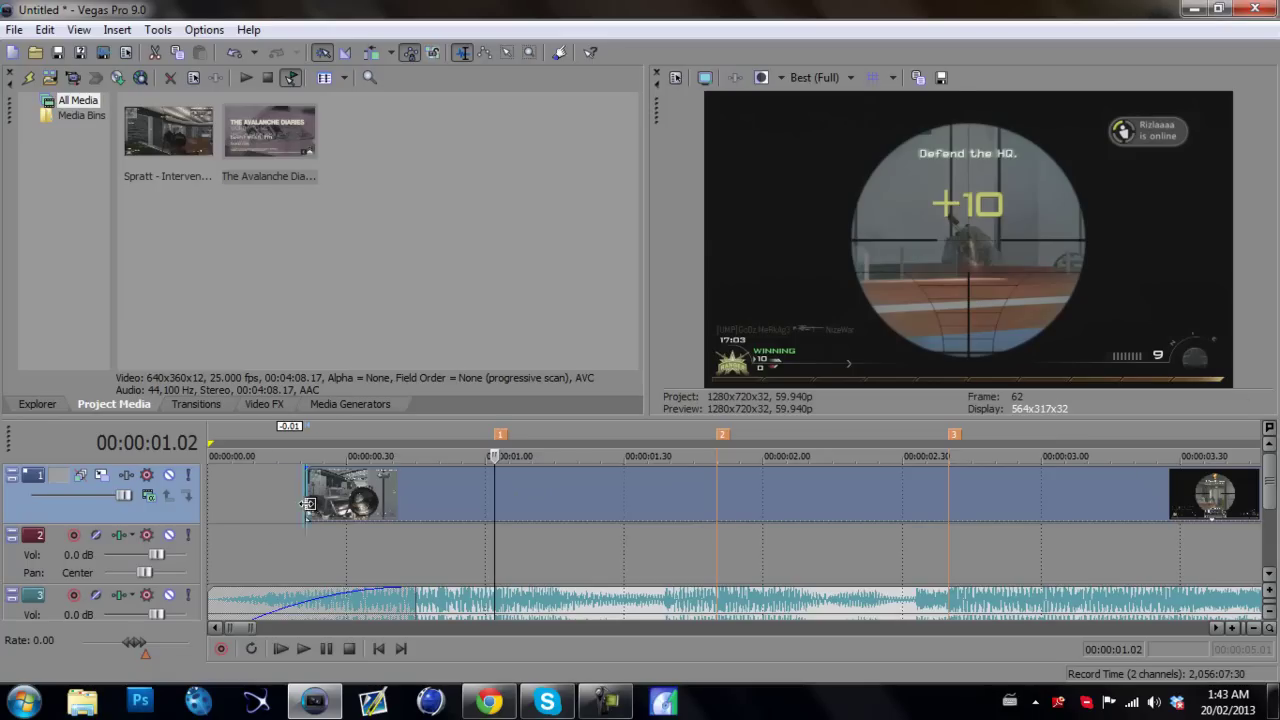
Fade the video in over its first second and preview from the project start.
left_click_drag(310, 505, 492, 497)
left_click(378, 648)
key("space")
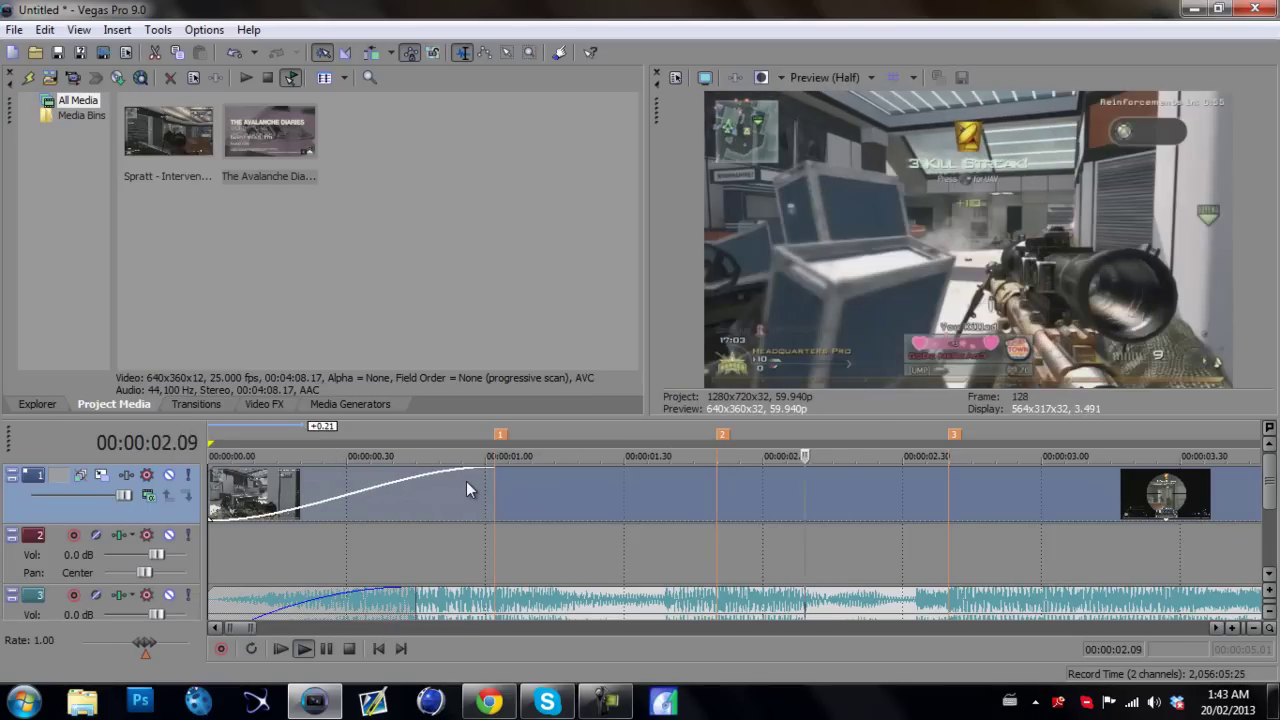
left_click(716, 502)
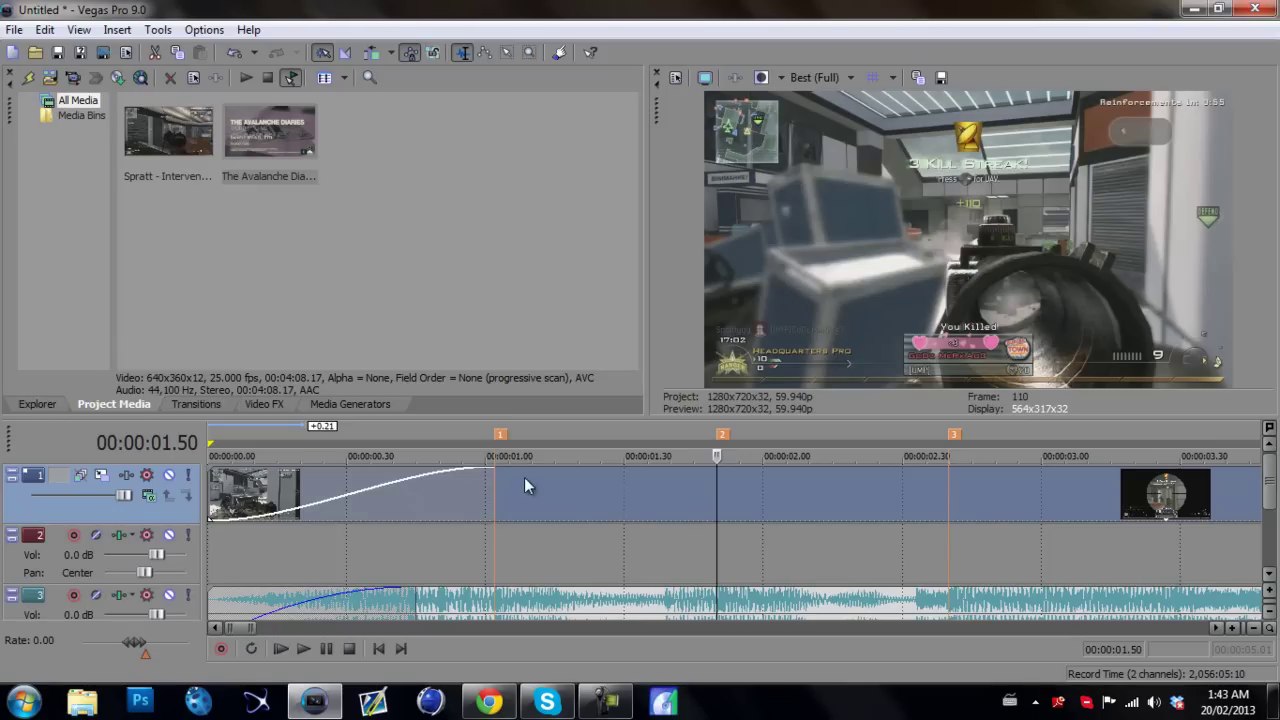
left_click(505, 487)
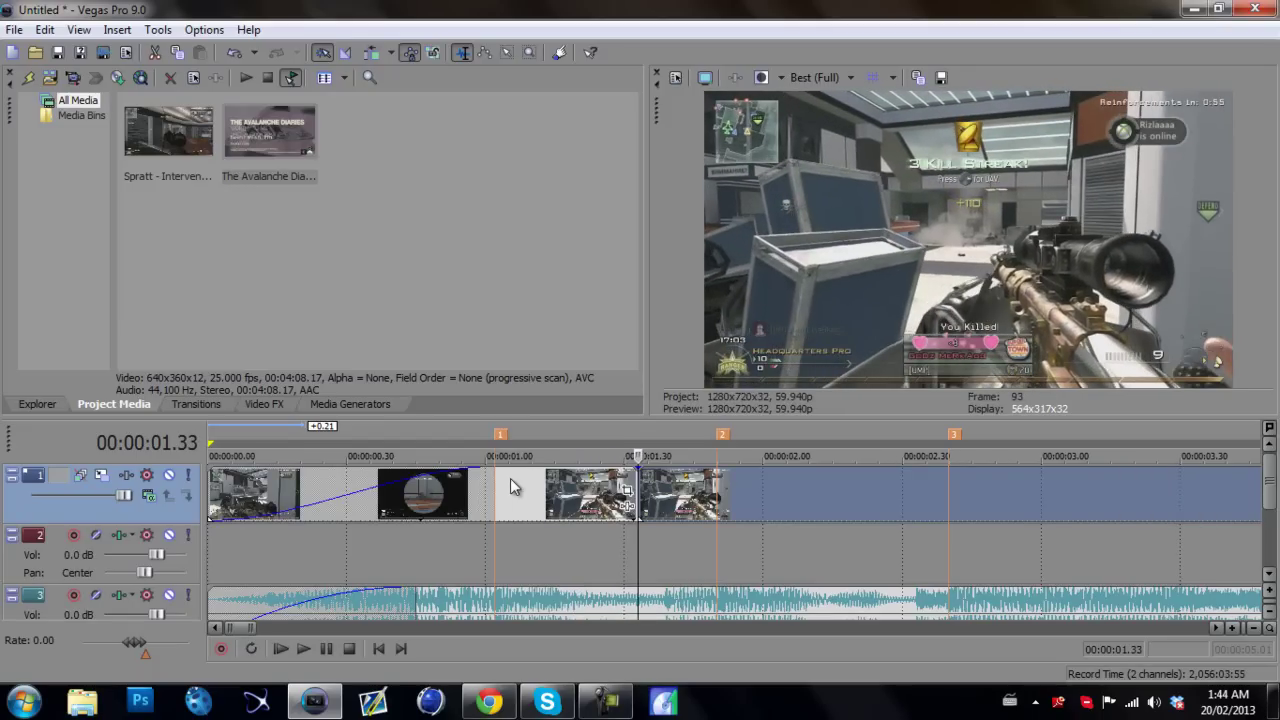
Paste two scope shots at 2.00 seconds, cut away the part before 2.02, and trim the second shot's end.
left_click(762, 483)
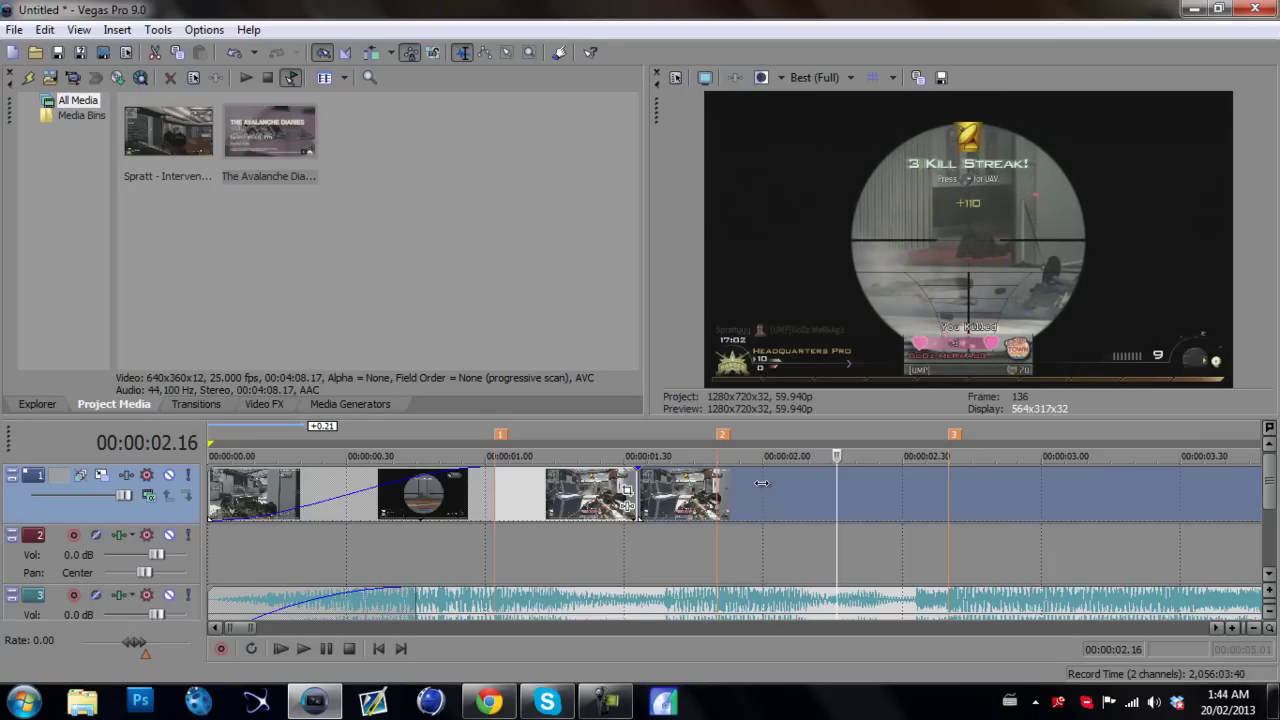
key("ctrl+v")
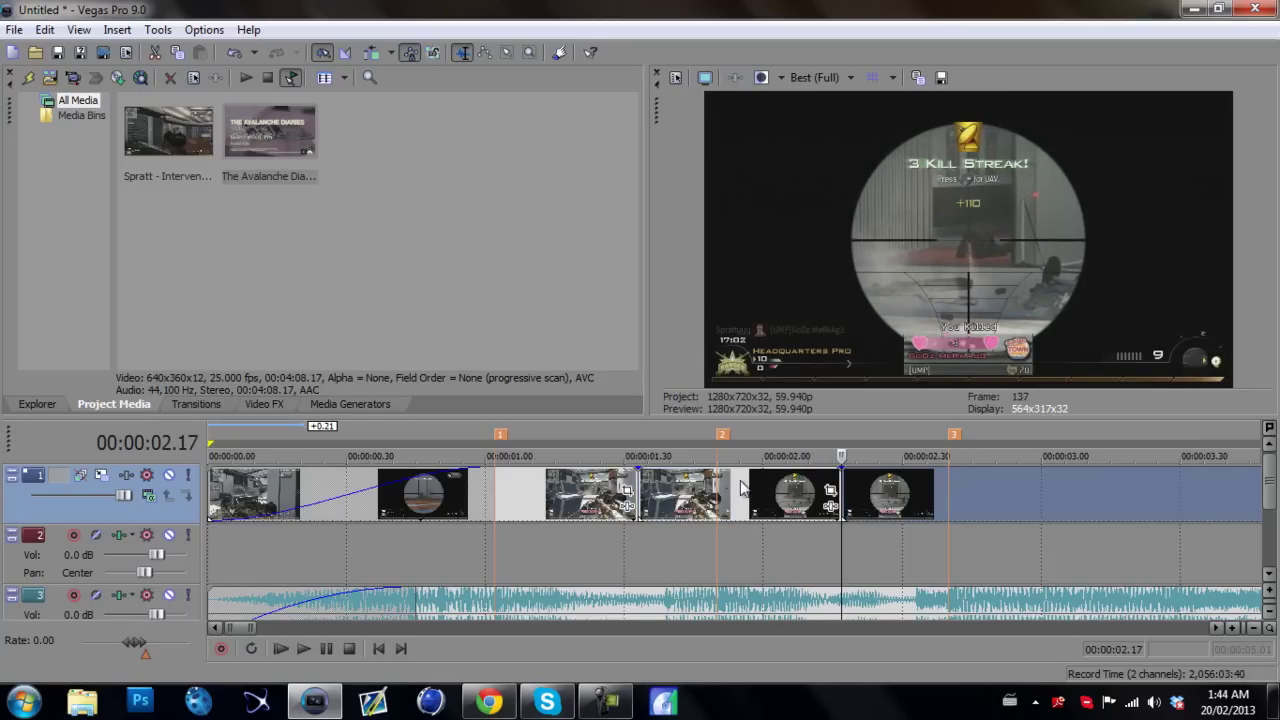
left_click(771, 488)
key("s")
key("Delete")
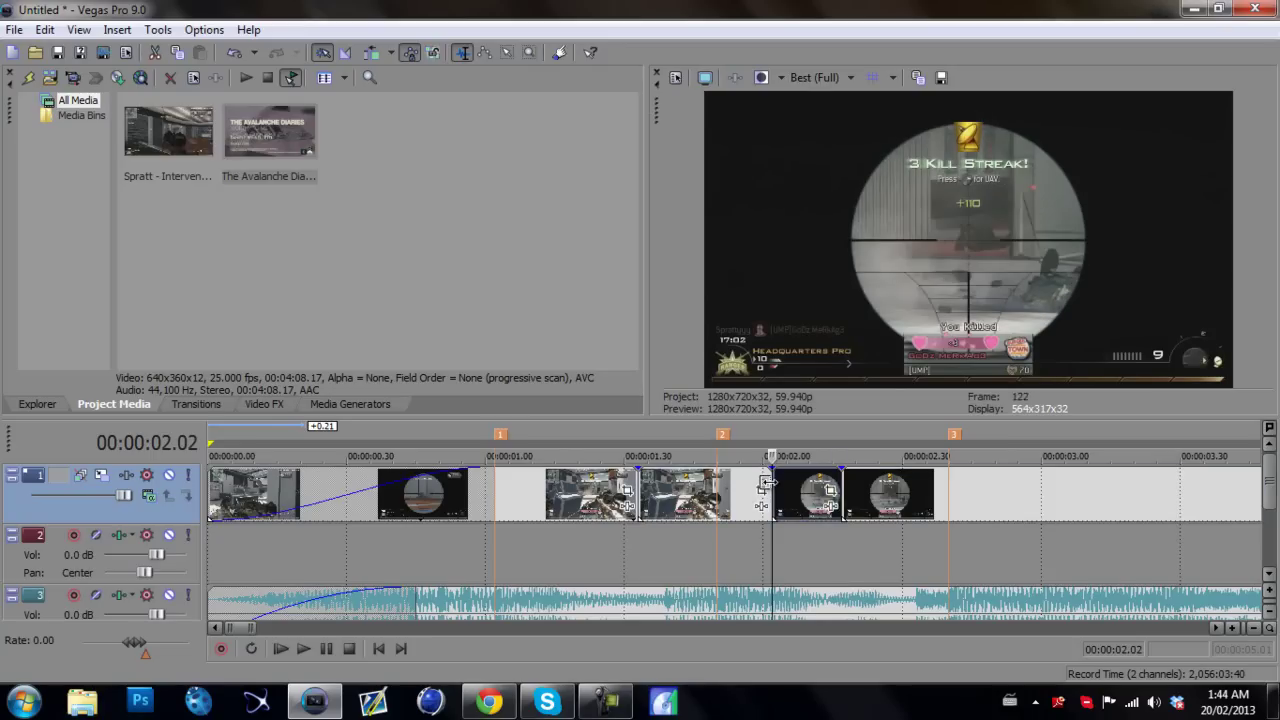
left_click_drag(765, 483, 684, 476)
Shorten the short event starting at 1.25 and trim the next clip to end against its neighbour.
left_click(568, 487)
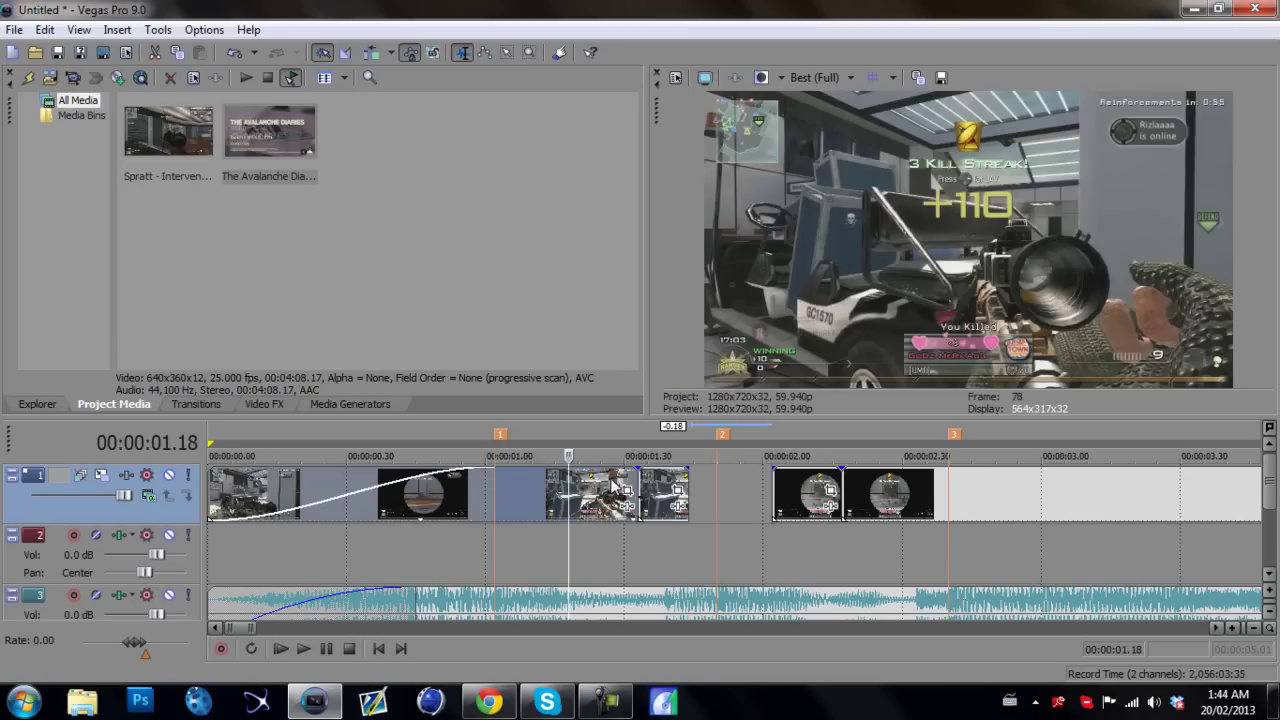
left_click(602, 490)
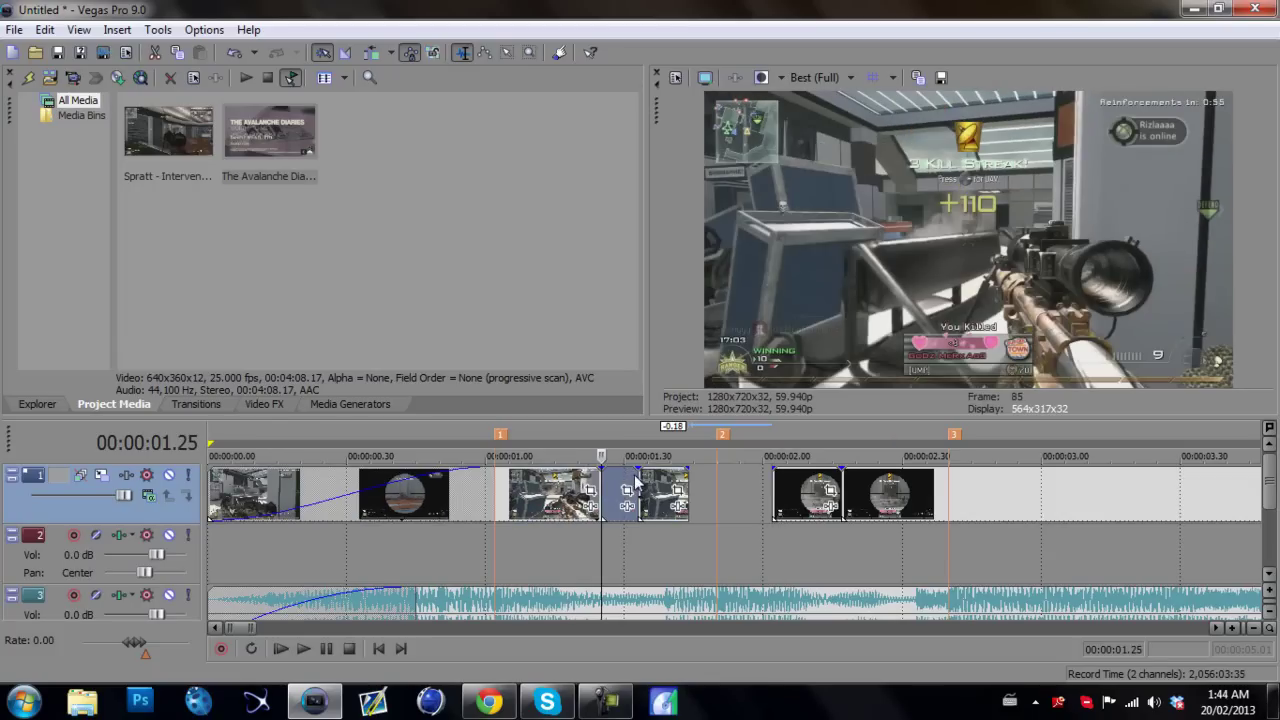
left_click_drag(636, 482, 620, 482)
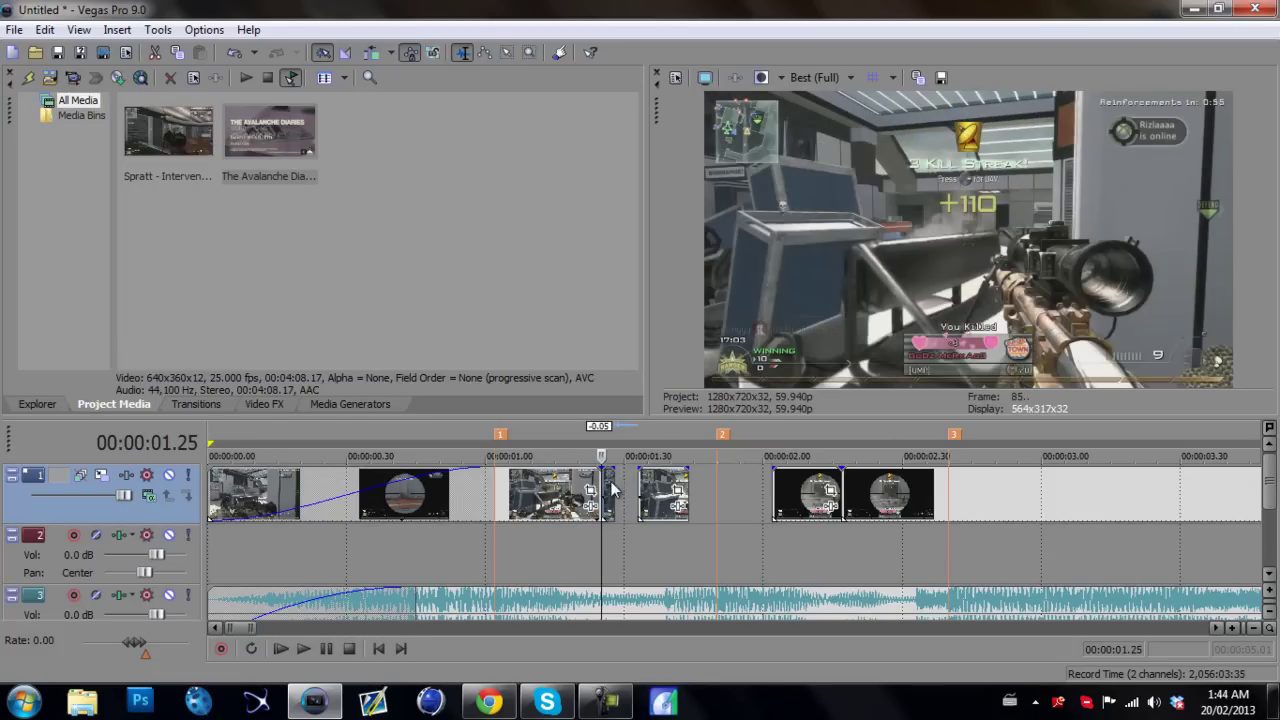
scroll(650, 490, "up", 2)
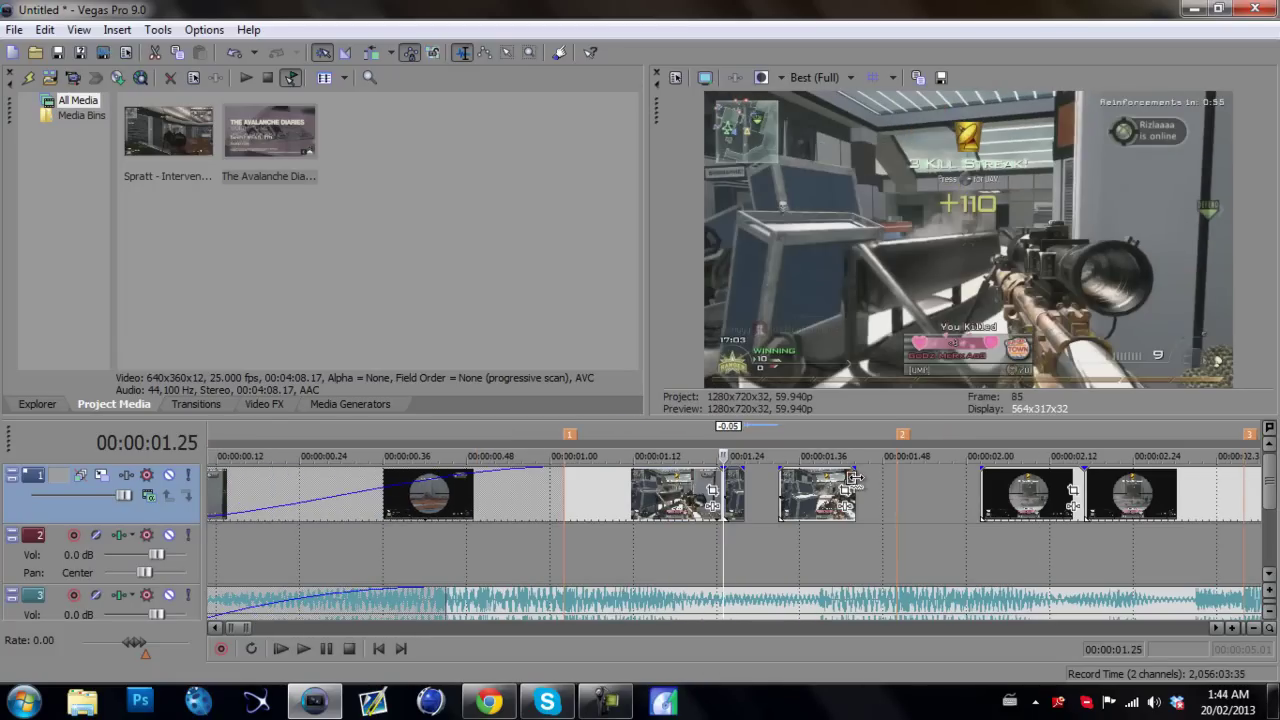
left_click_drag(855, 480, 935, 477)
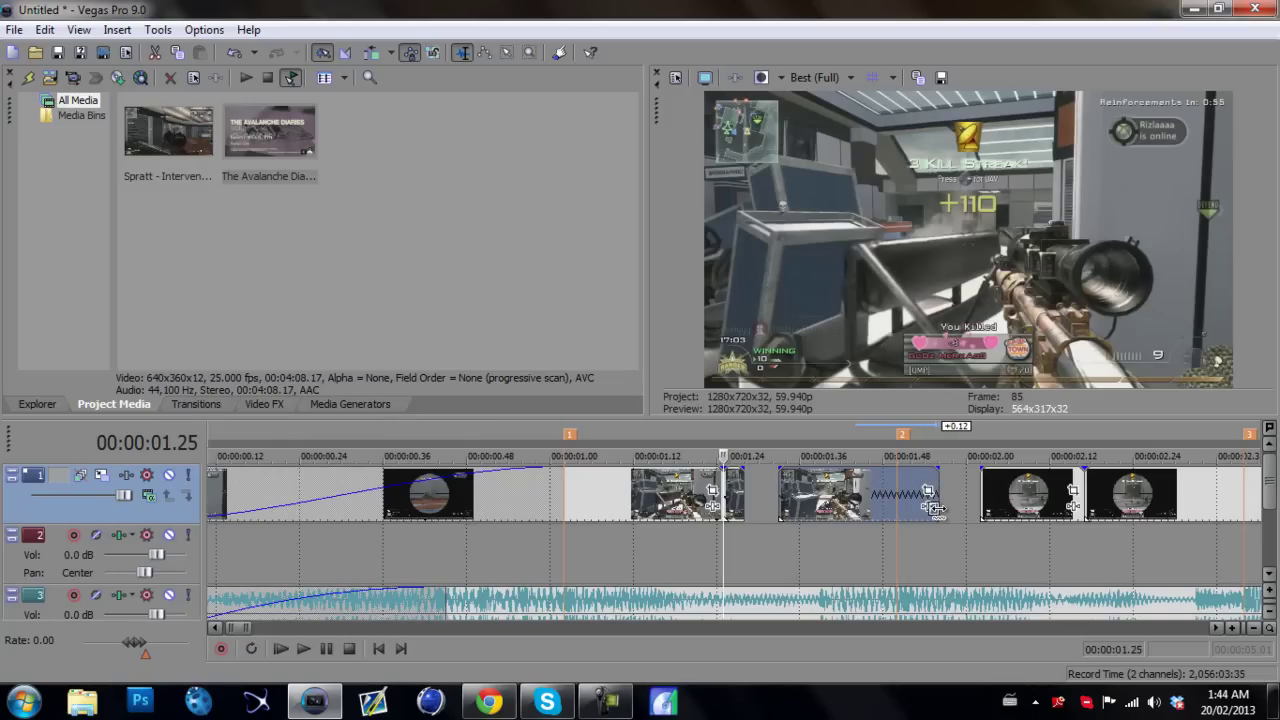
left_click_drag(934, 507, 779, 490)
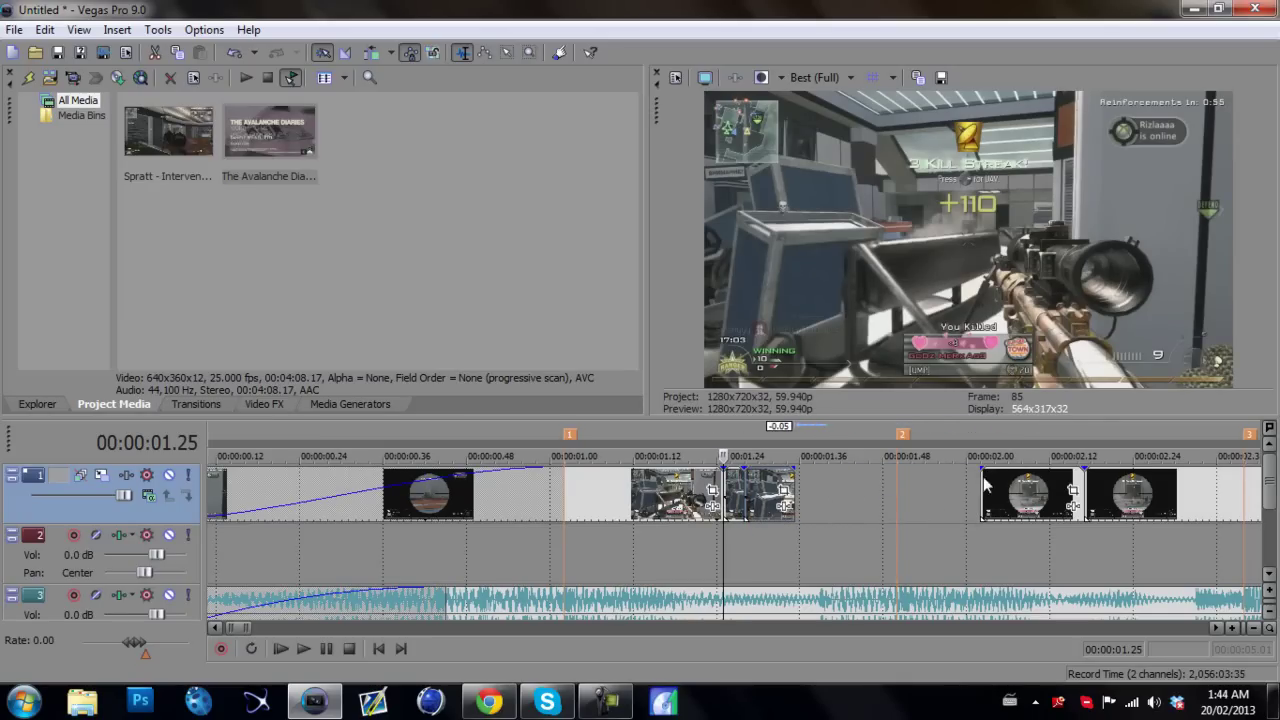
Slide the following scope clips back to close the gaps, then play from 1.50 seconds to check.
left_click_drag(985, 485, 838, 503)
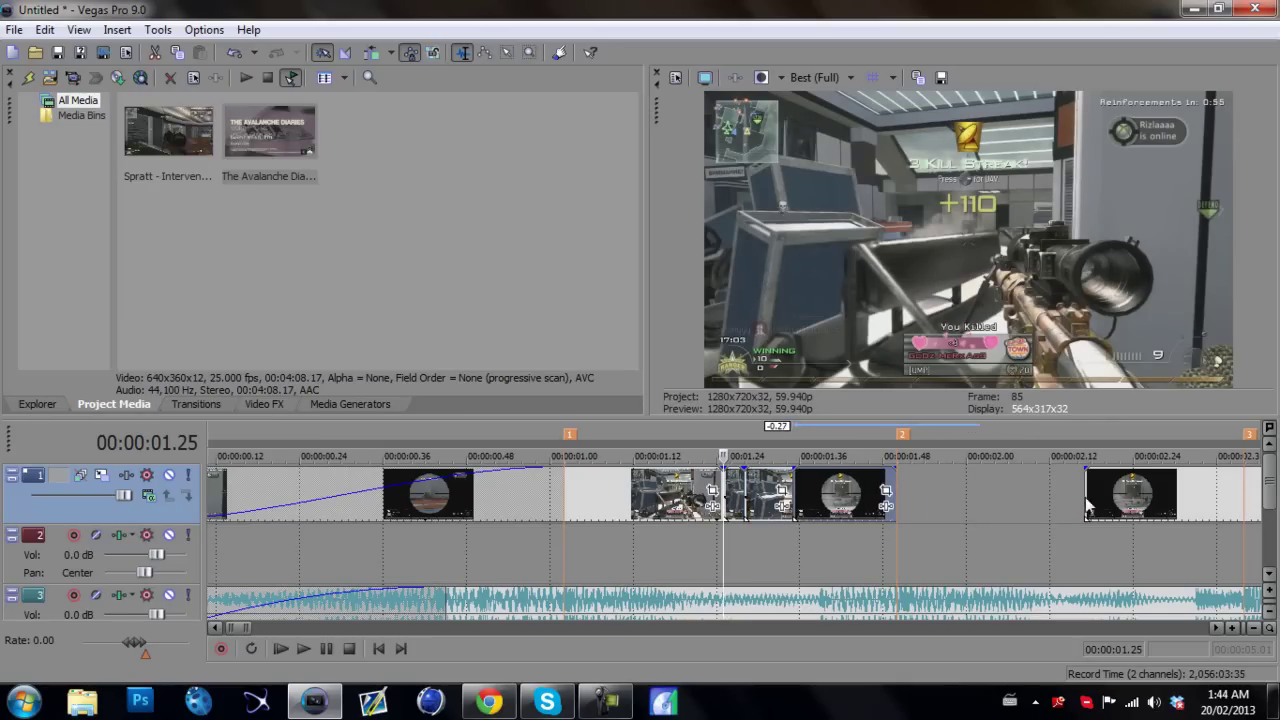
left_click_drag(1088, 508, 912, 512)
left_click(897, 540)
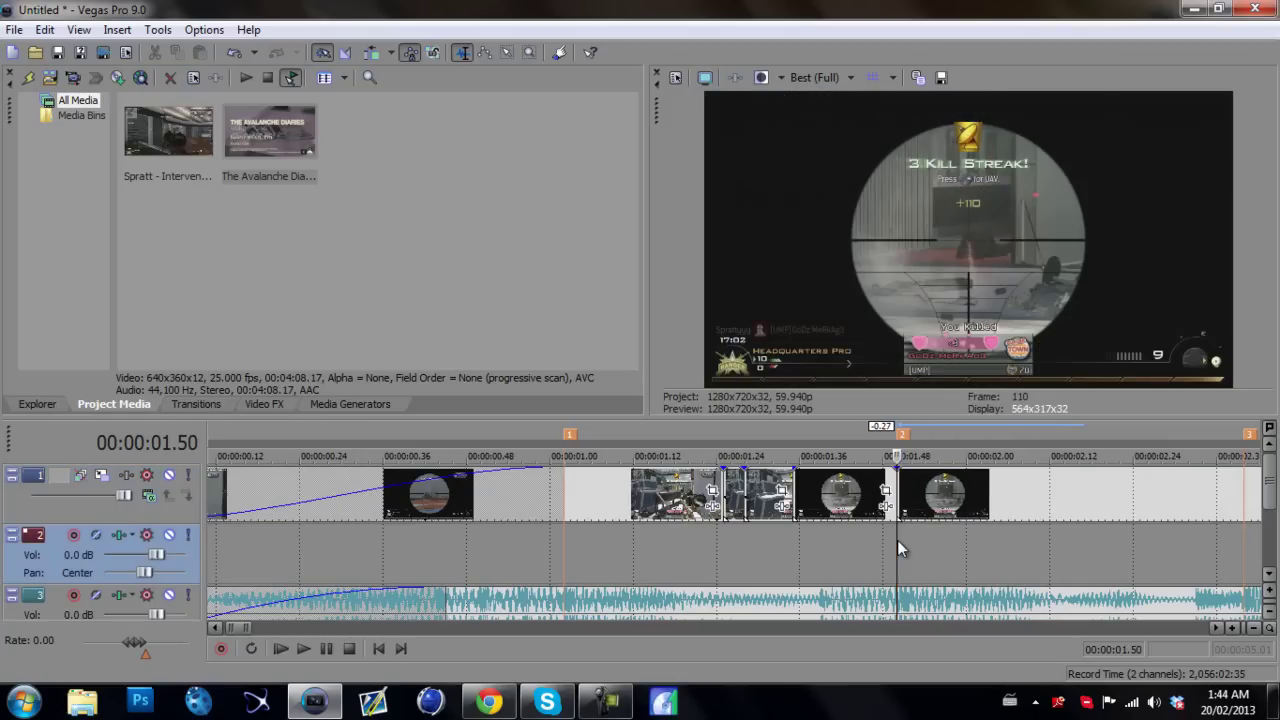
key("space")
key("space")
scroll(896, 537, "down", 3)
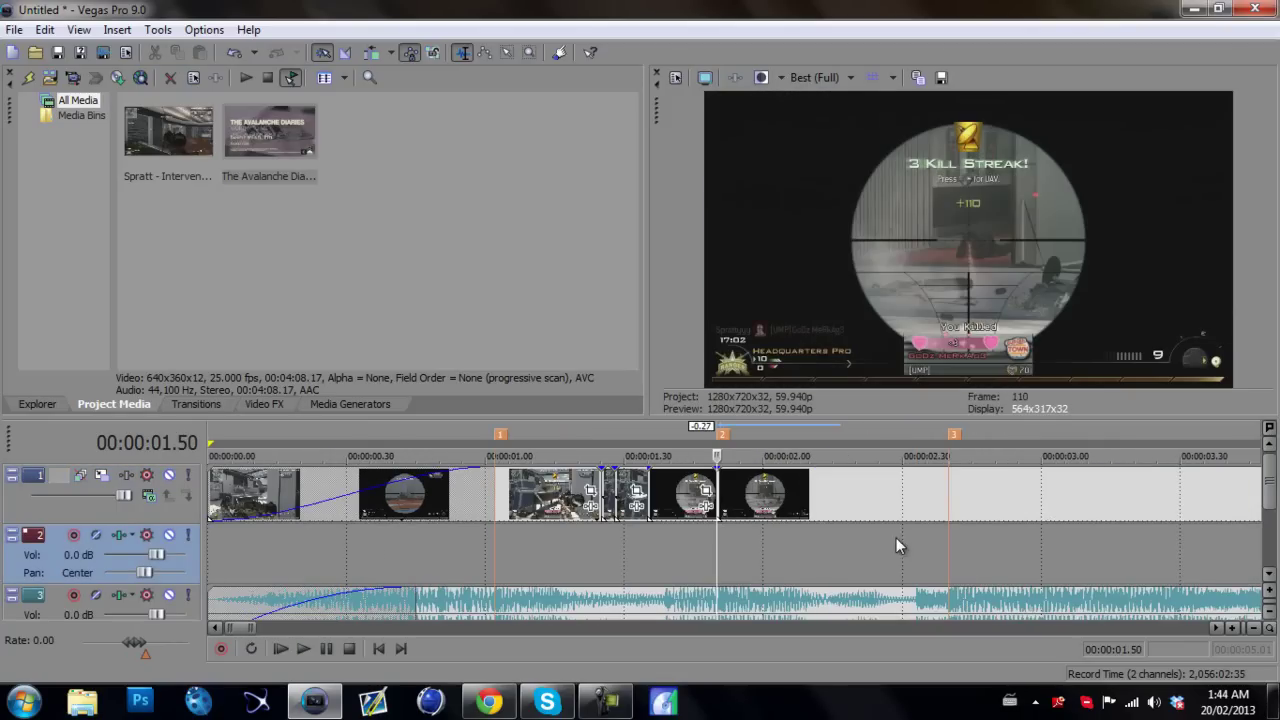
Set the preview quality to Preview (Auto).
left_click(894, 515)
left_click(815, 77)
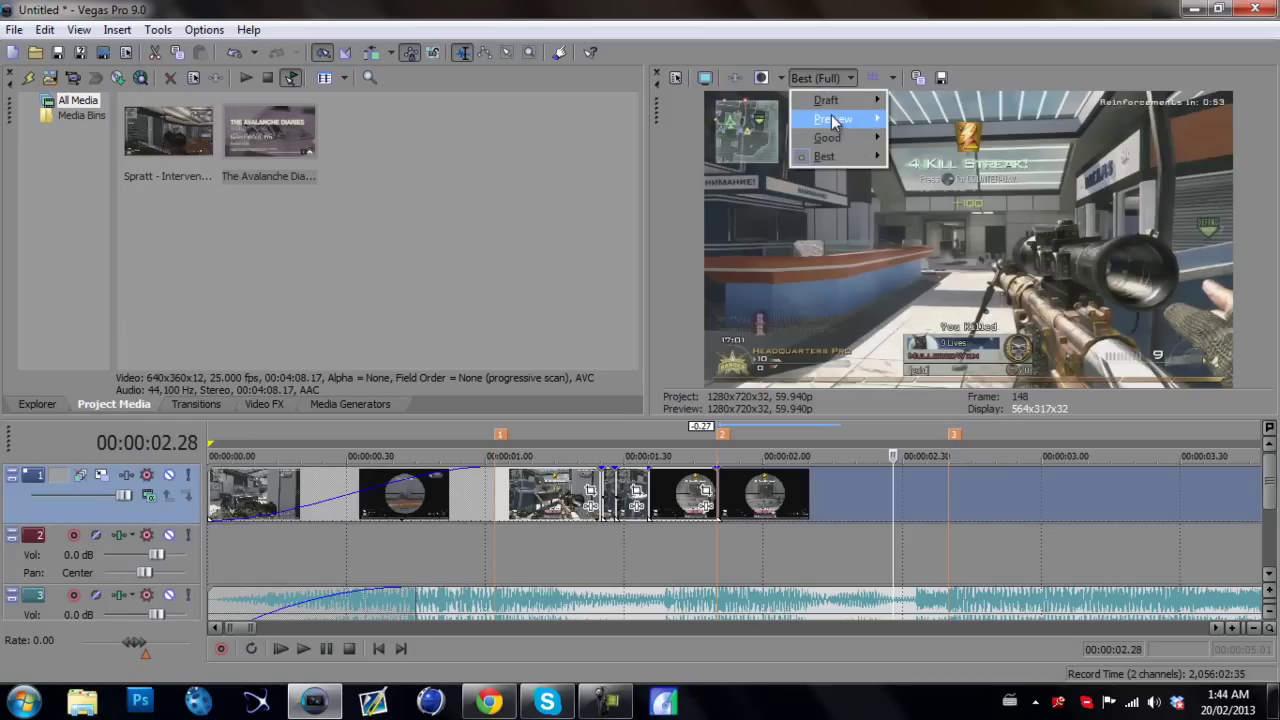
mouse_move(835, 120)
left_click(947, 122)
Split the clip at the beats near 3.25, 2.13 and 2.45 seconds.
key("space")
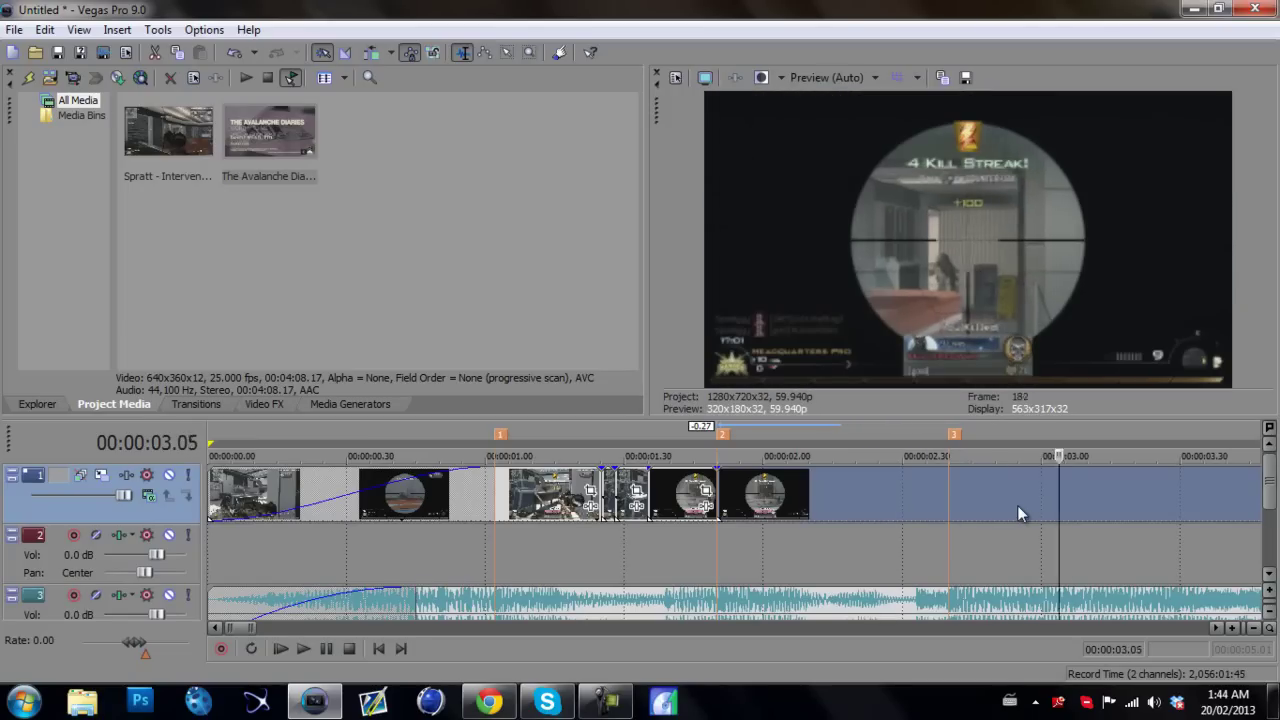
key("Return")
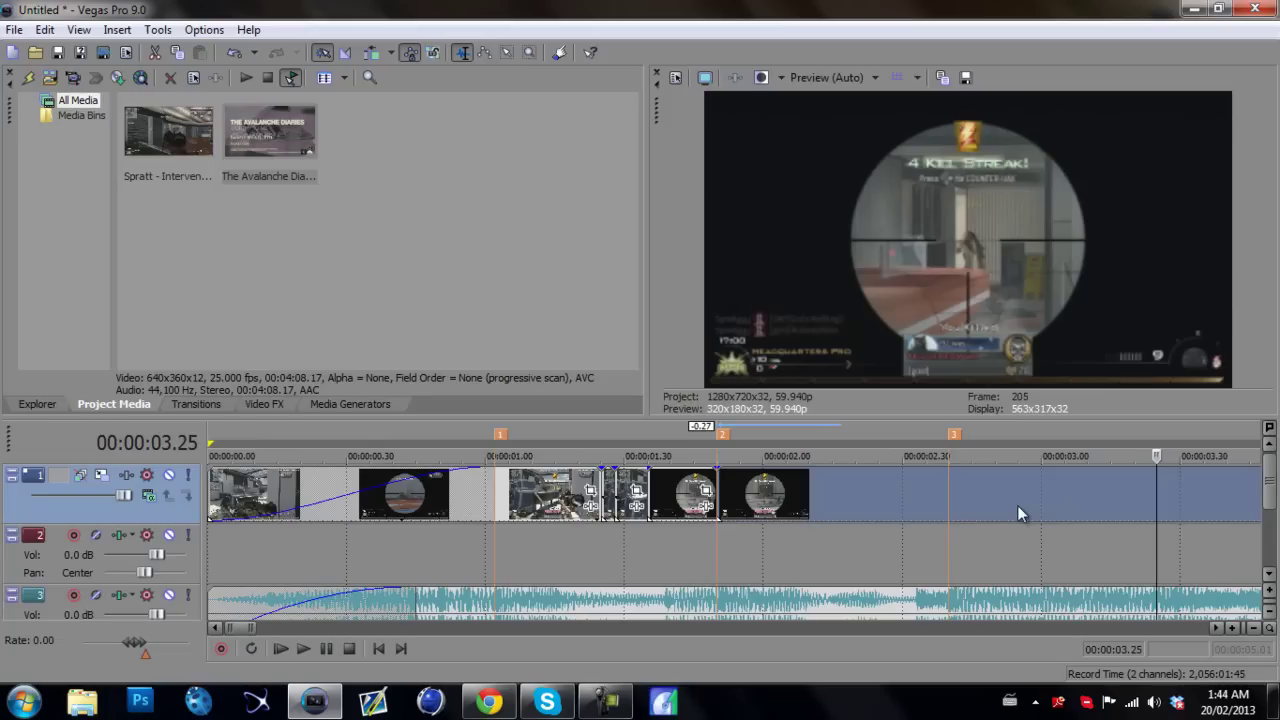
key("s")
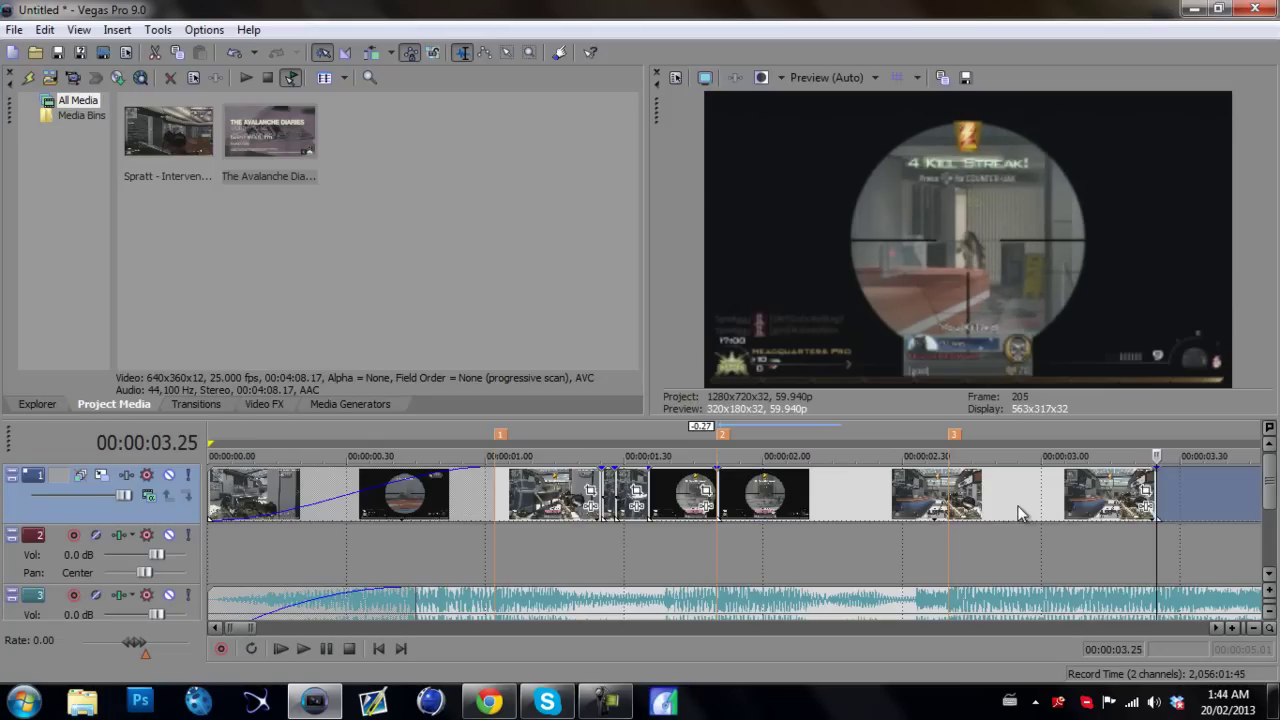
left_click(823, 480)
key("s")
left_click(972, 495)
key("s")
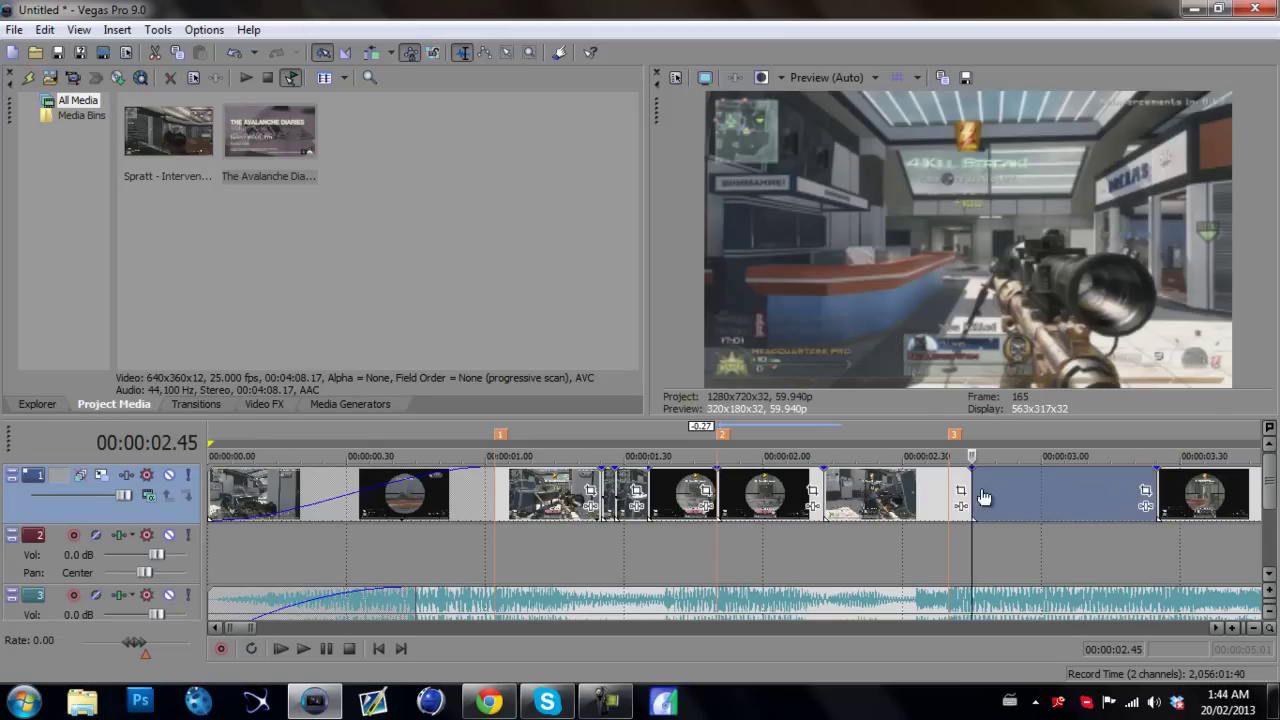
Split at 2.54 seconds, trim the pieces shorter and slide later clips left to close gaps.
left_click_drag(967, 479, 853, 481)
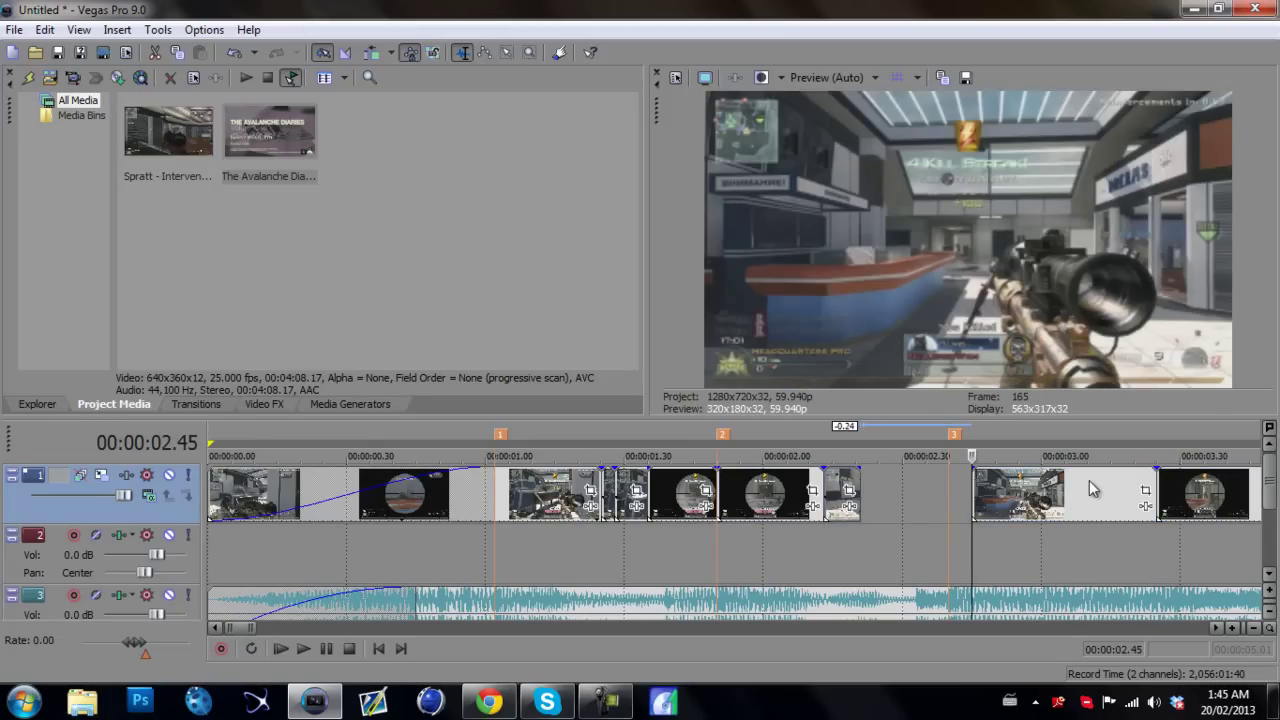
left_click_drag(1089, 480, 979, 495)
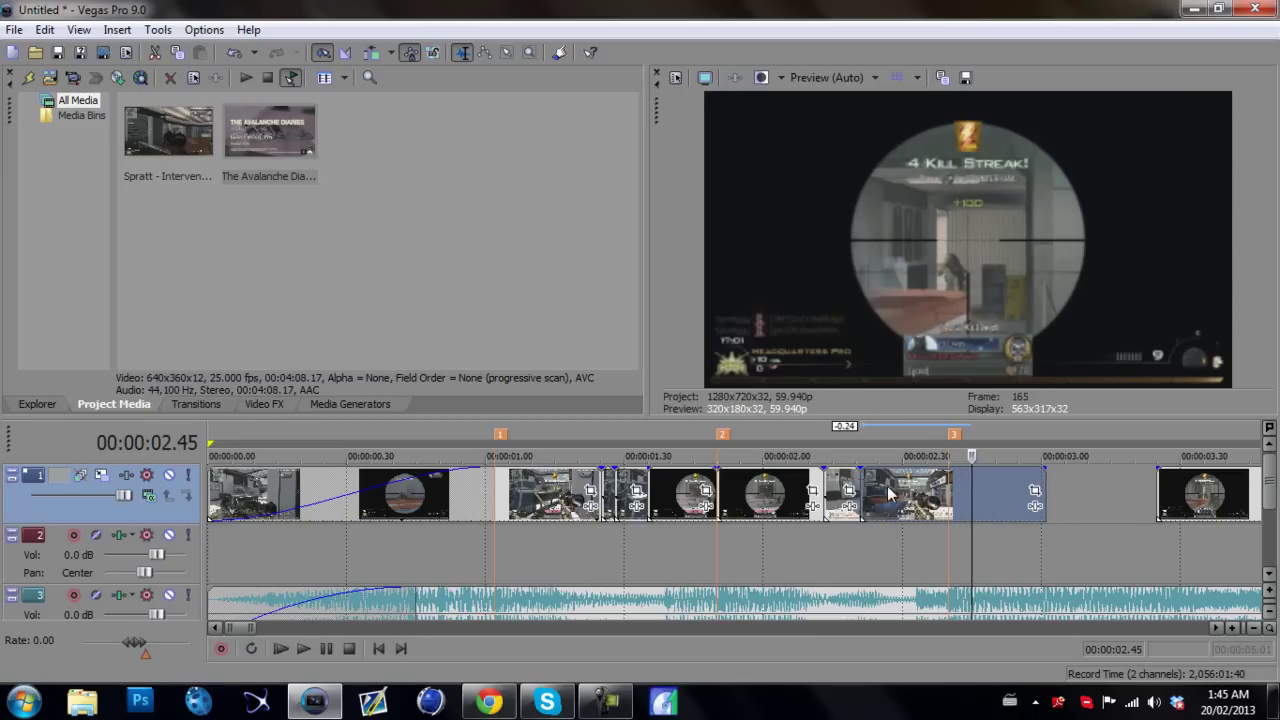
left_click(990, 478)
left_click(1012, 476)
key("s")
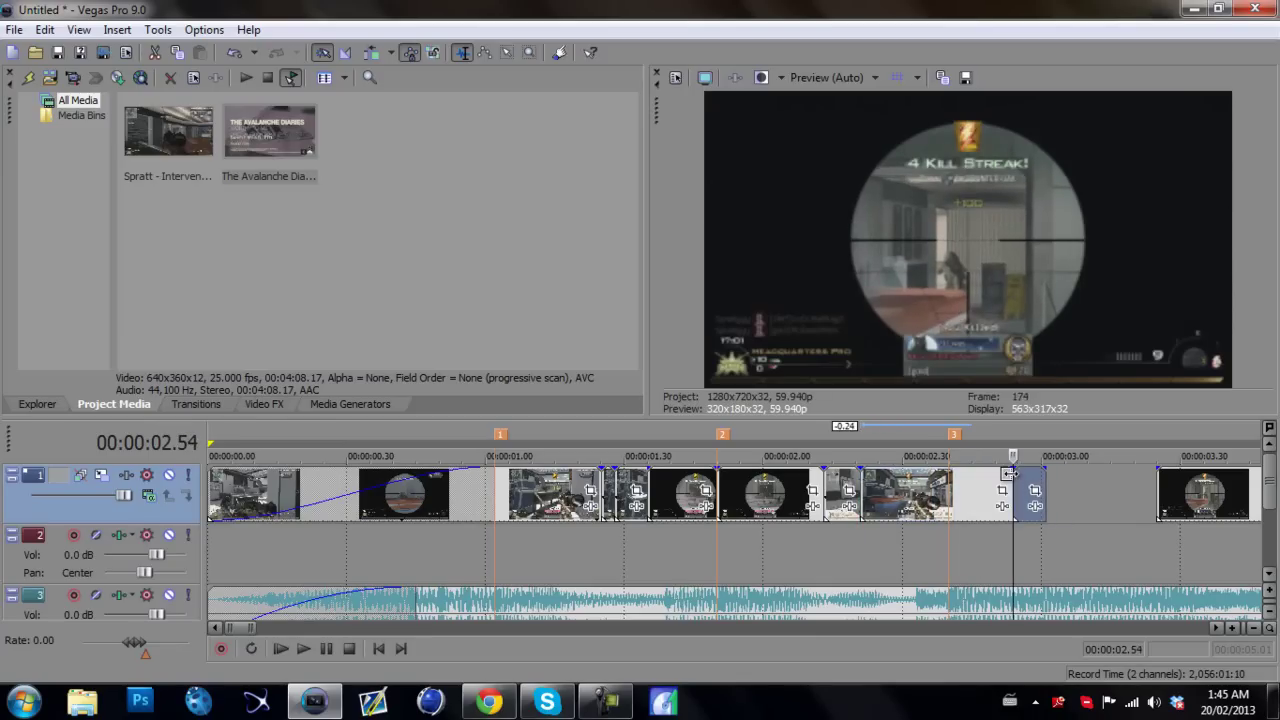
left_click_drag(1007, 477, 897, 488)
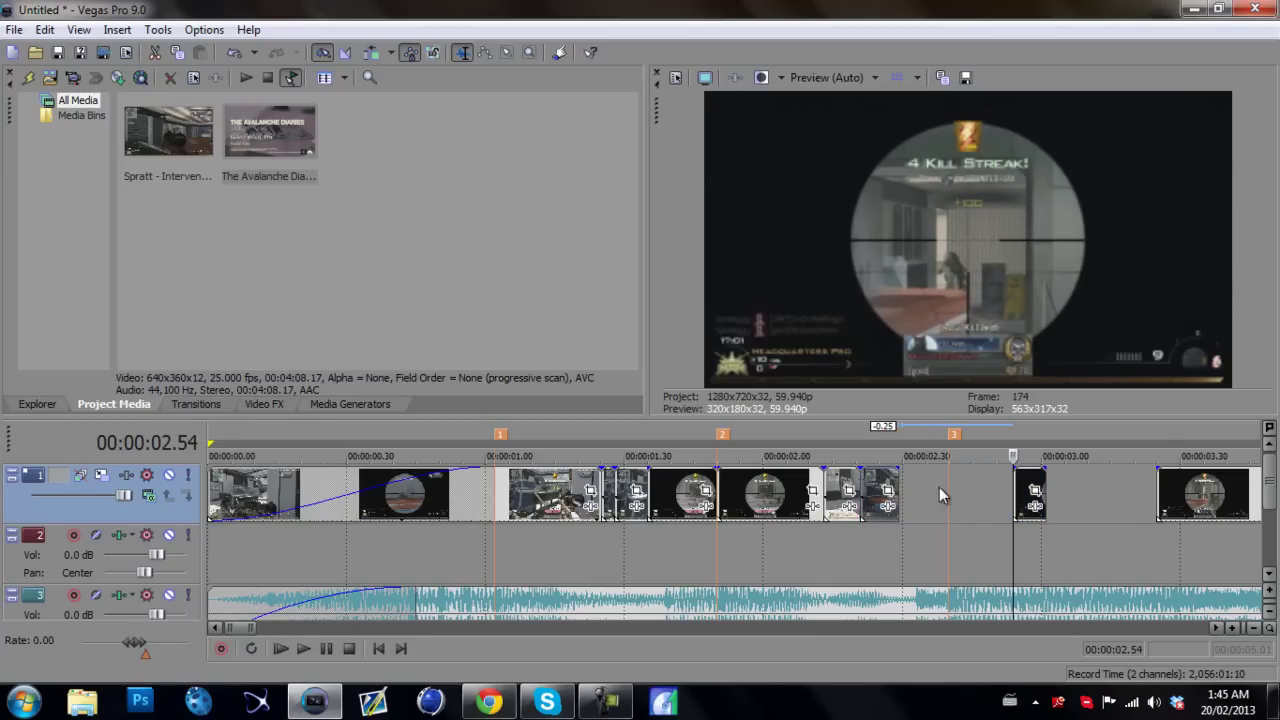
left_click_drag(1035, 485, 915, 473)
left_click_drag(1190, 497, 988, 497)
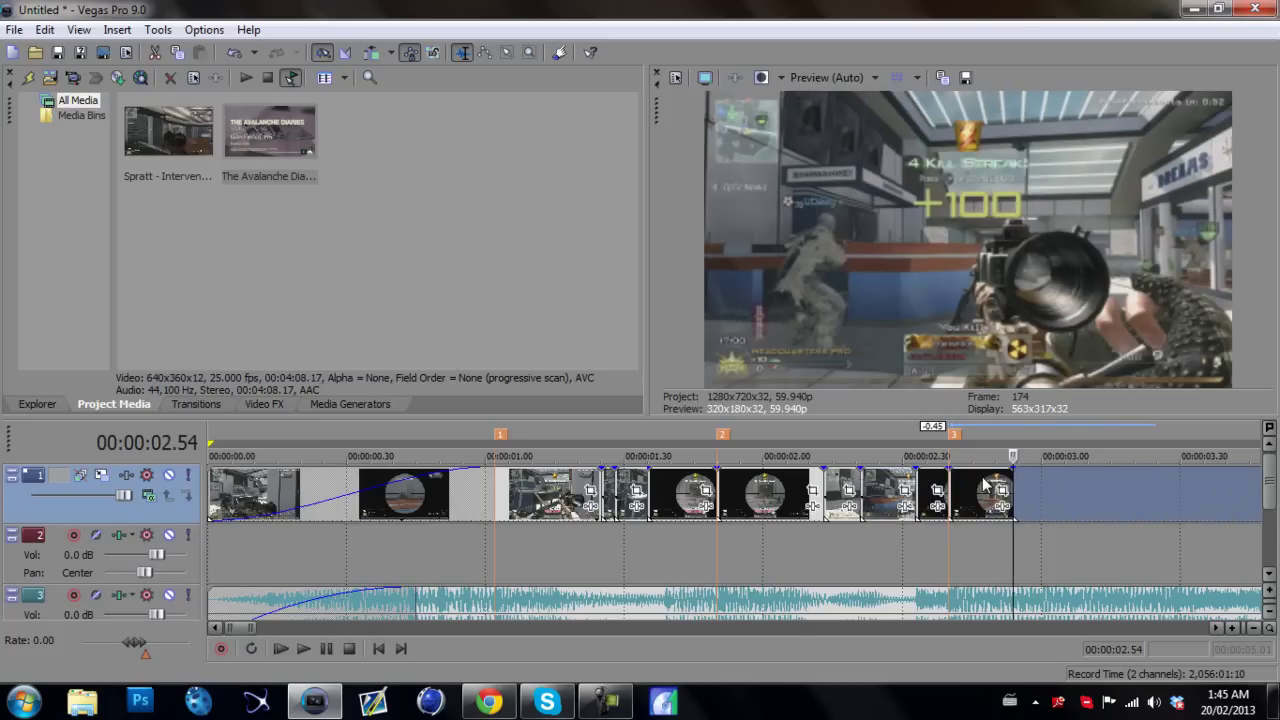
Stretch the last clip so it runs longer, out past 4.57 seconds.
key("ctrl+v")
key("Down")
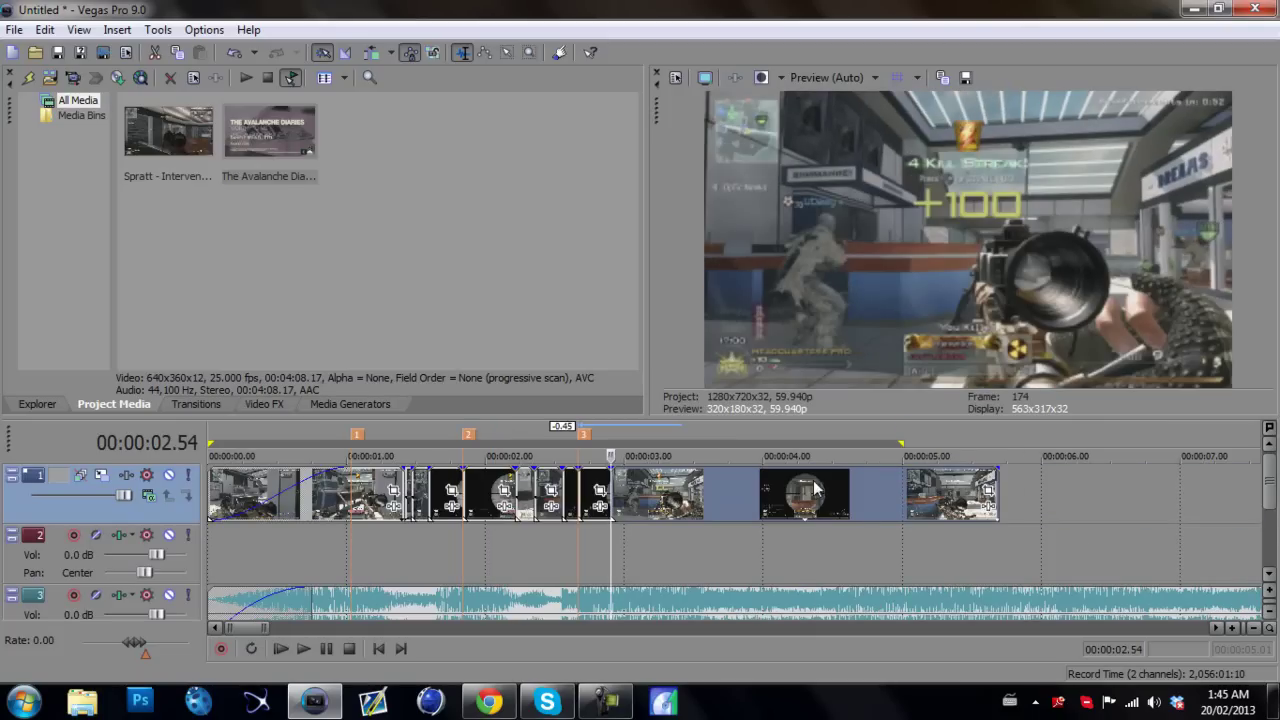
left_click(895, 495)
left_click_drag(806, 483, 1073, 515)
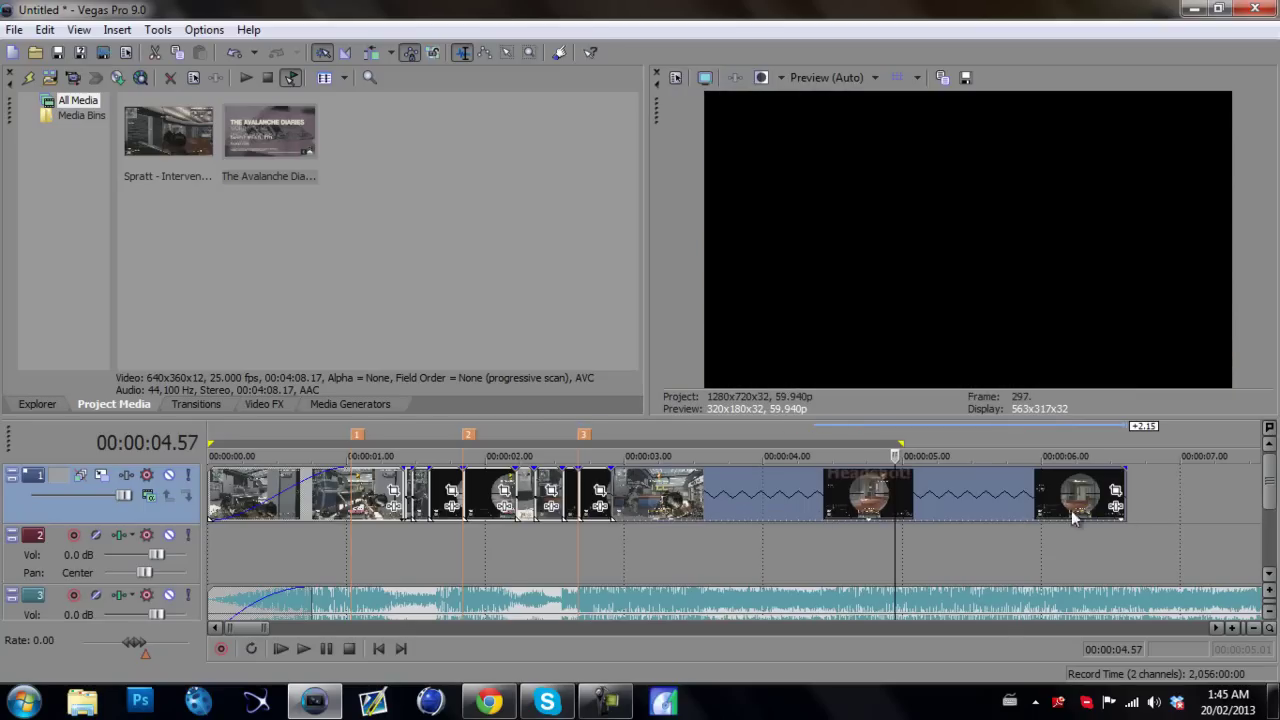
Play back from about 2.6 seconds to check the edit, then return to the project start.
left_click(596, 532)
key("space")
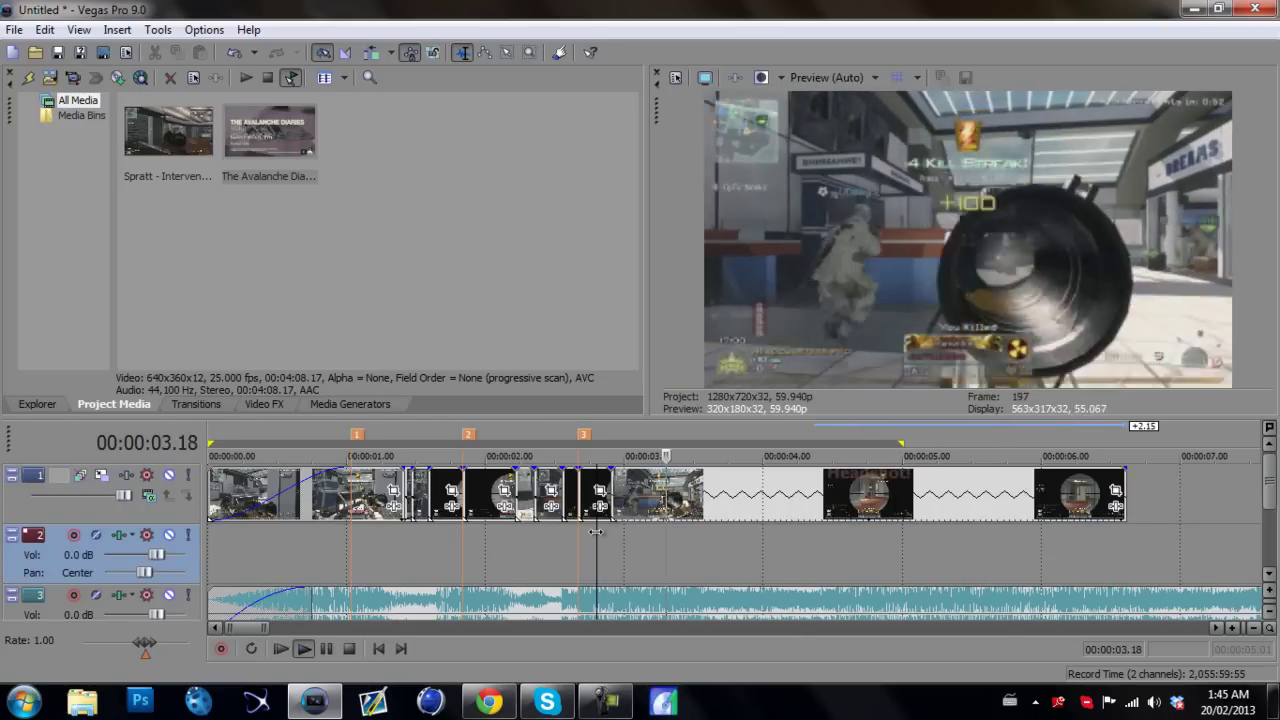
key("space")
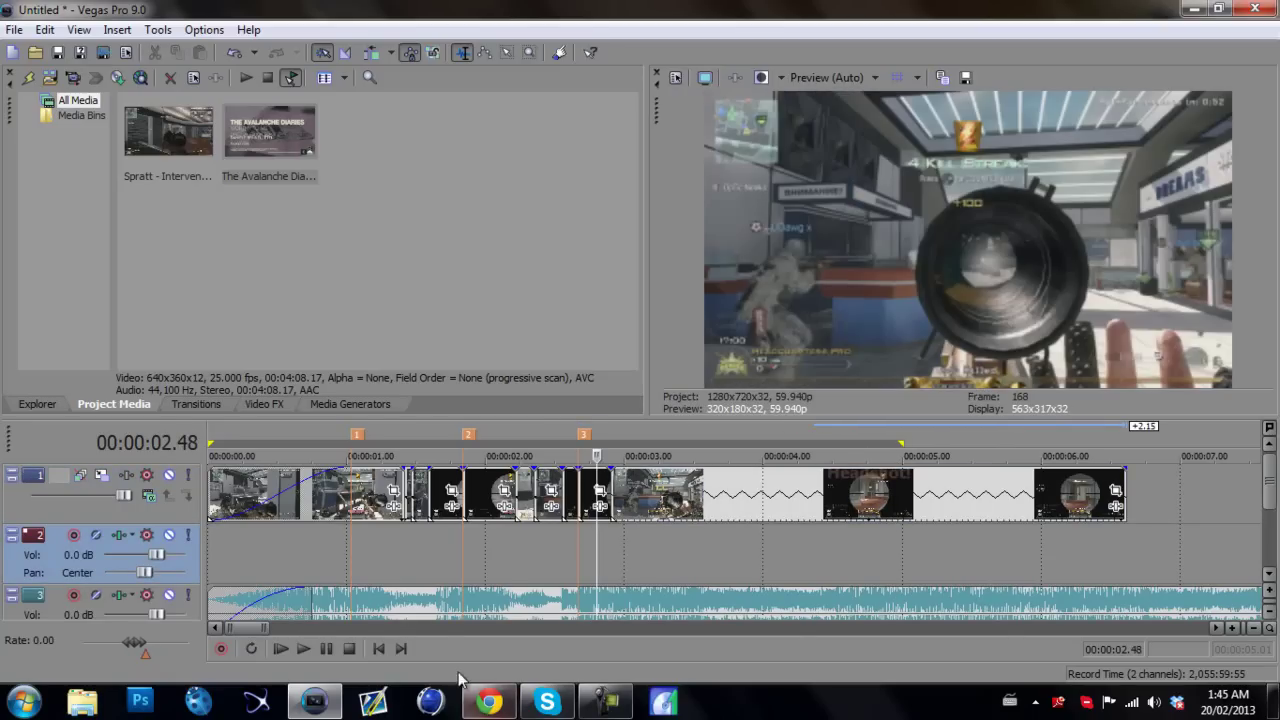
left_click(378, 648)
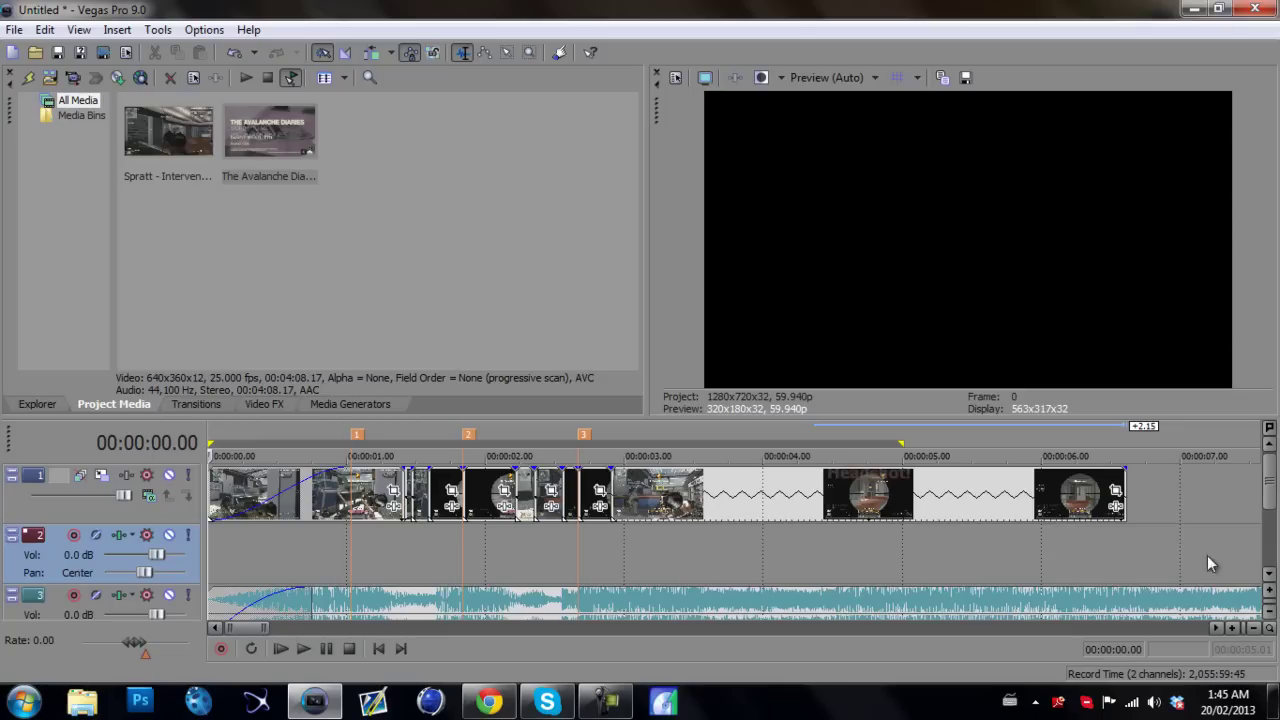
left_click(1185, 604)
Select the music from 0 to 6.41 seconds and loop-play the montage over that range.
left_click_drag(1145, 604, 210, 605)
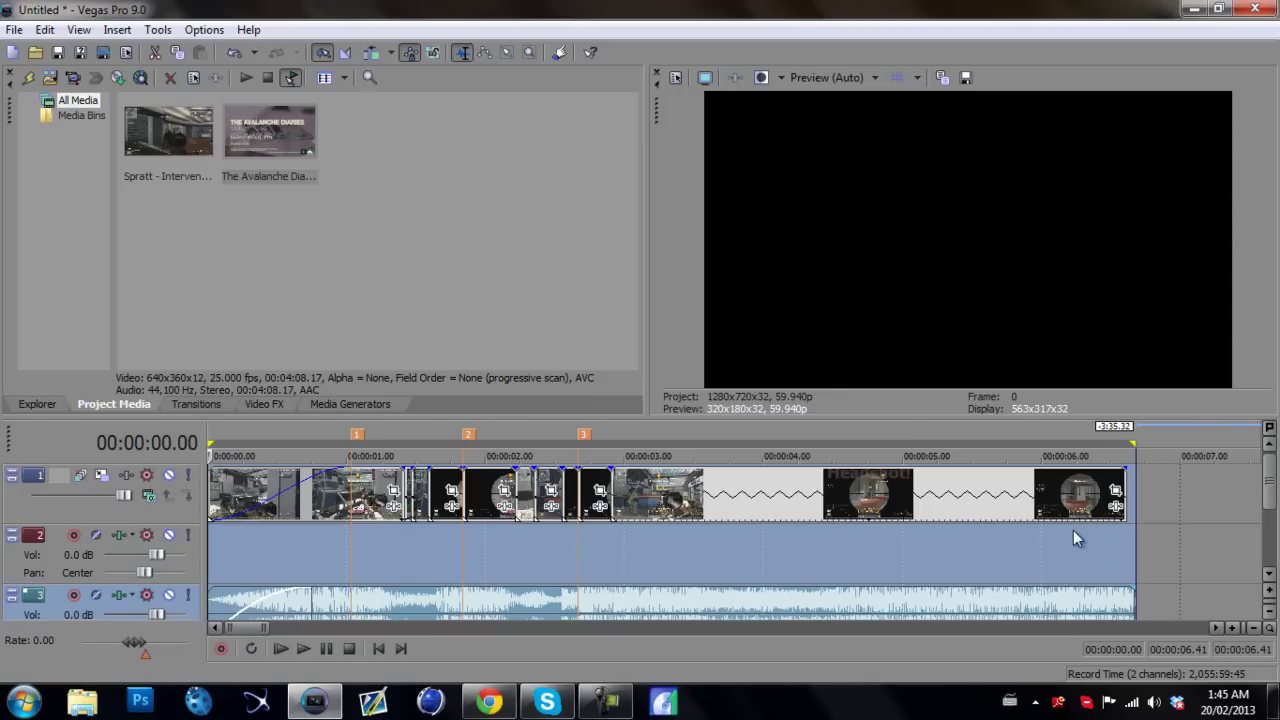
key("space")
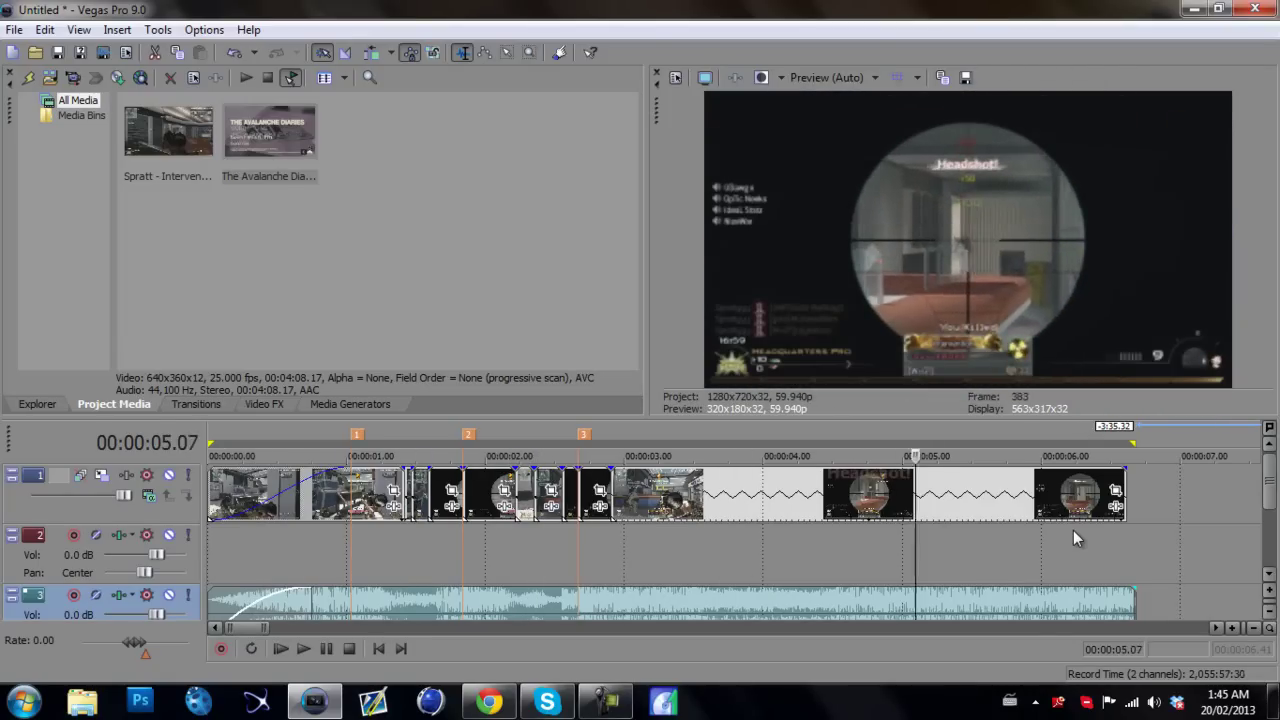
double_click(1073, 538)
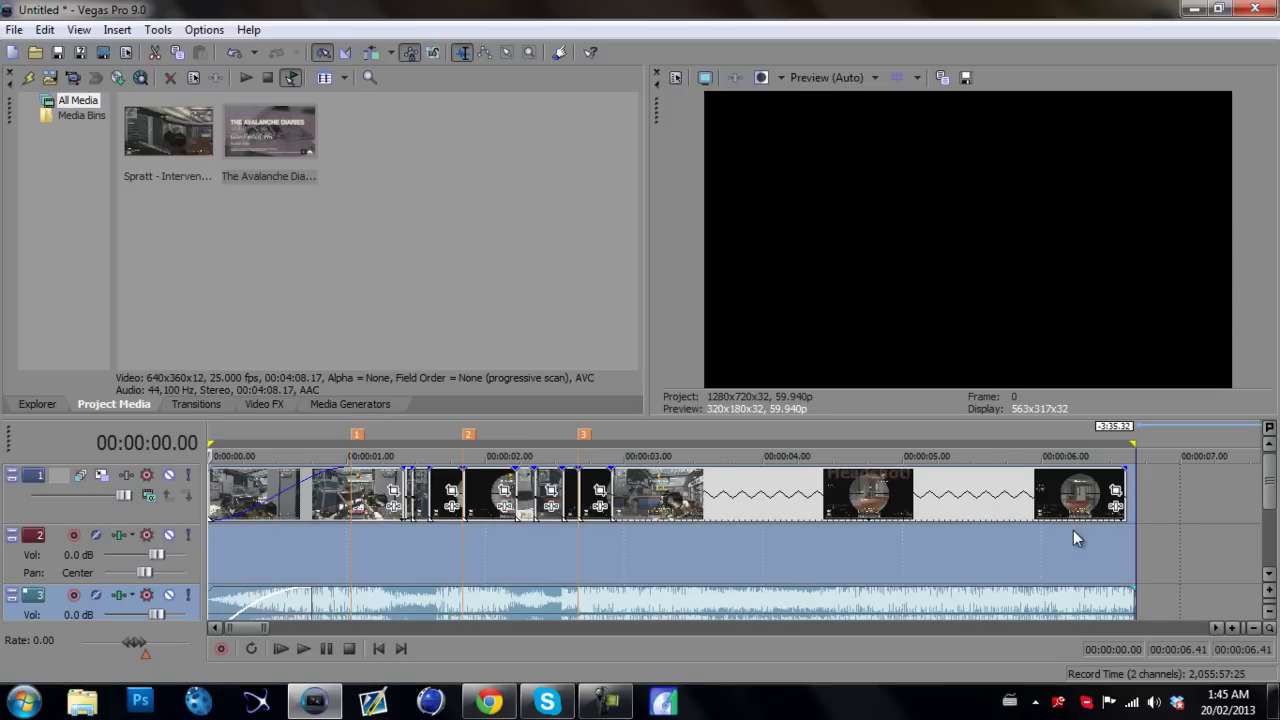
key("space")
left_click(340, 544)
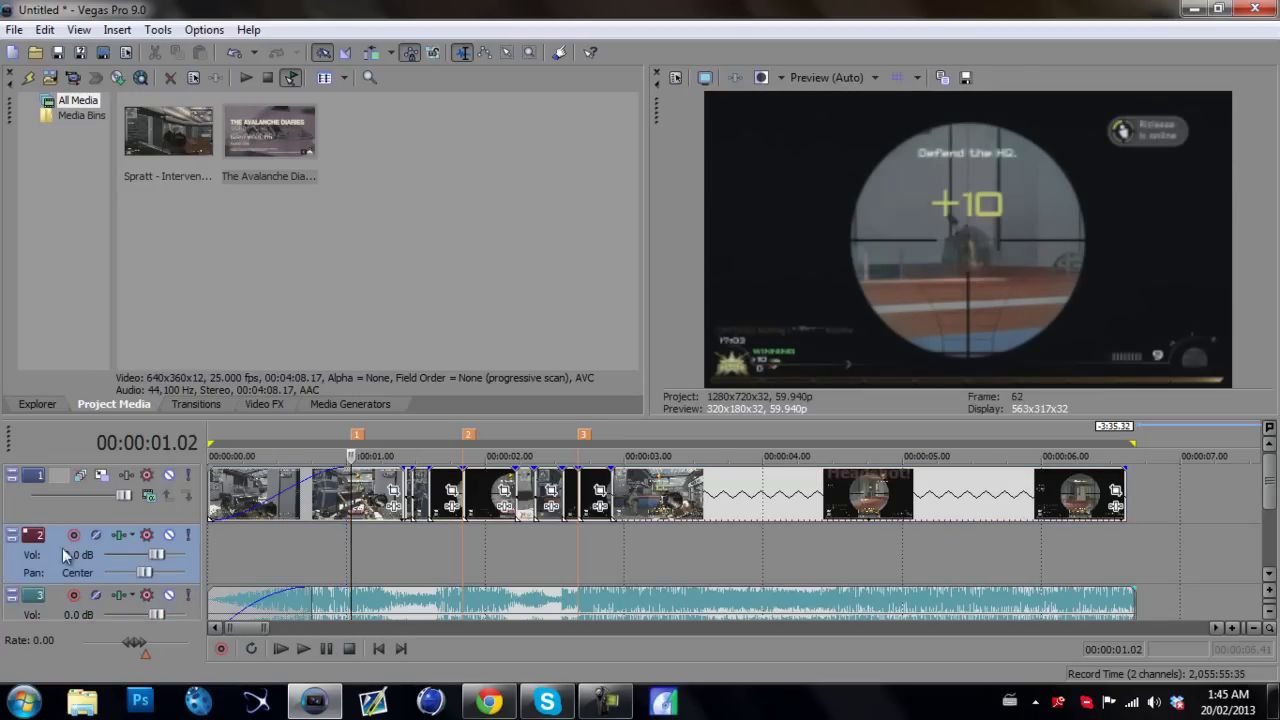
Search the Desktop in Explorer for 'interventi'.
left_click(82, 702)
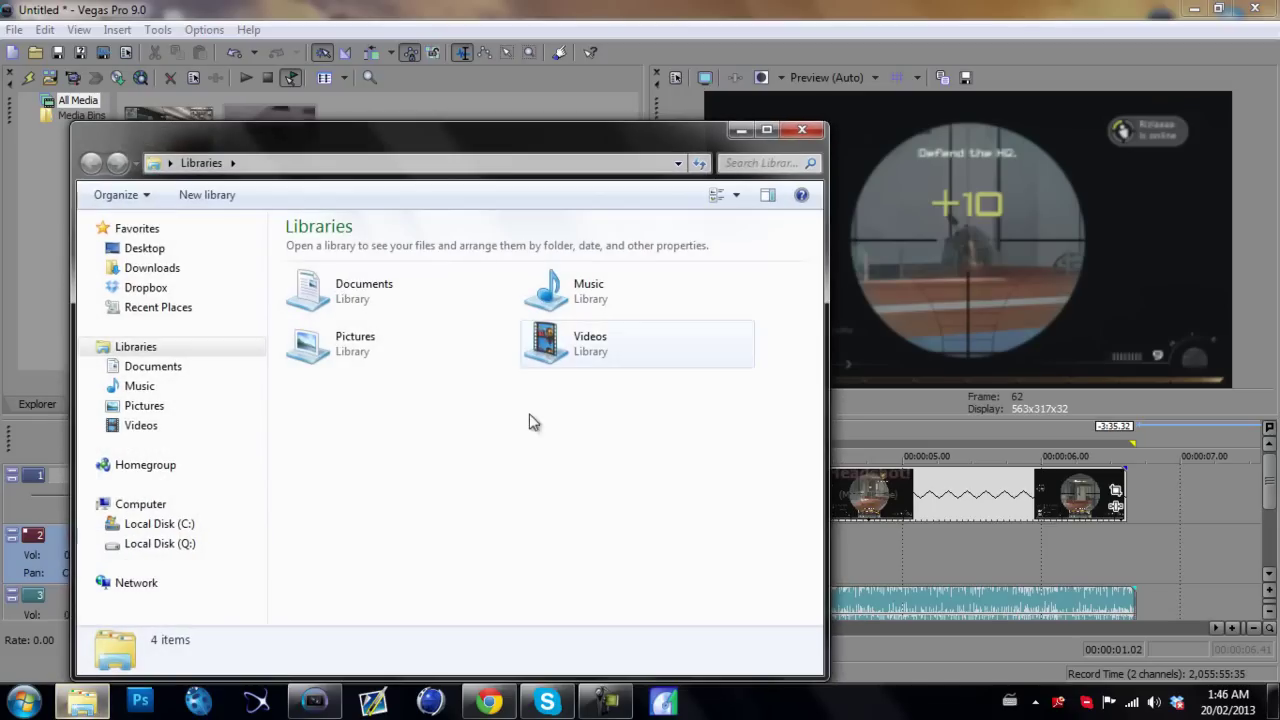
left_click(150, 247)
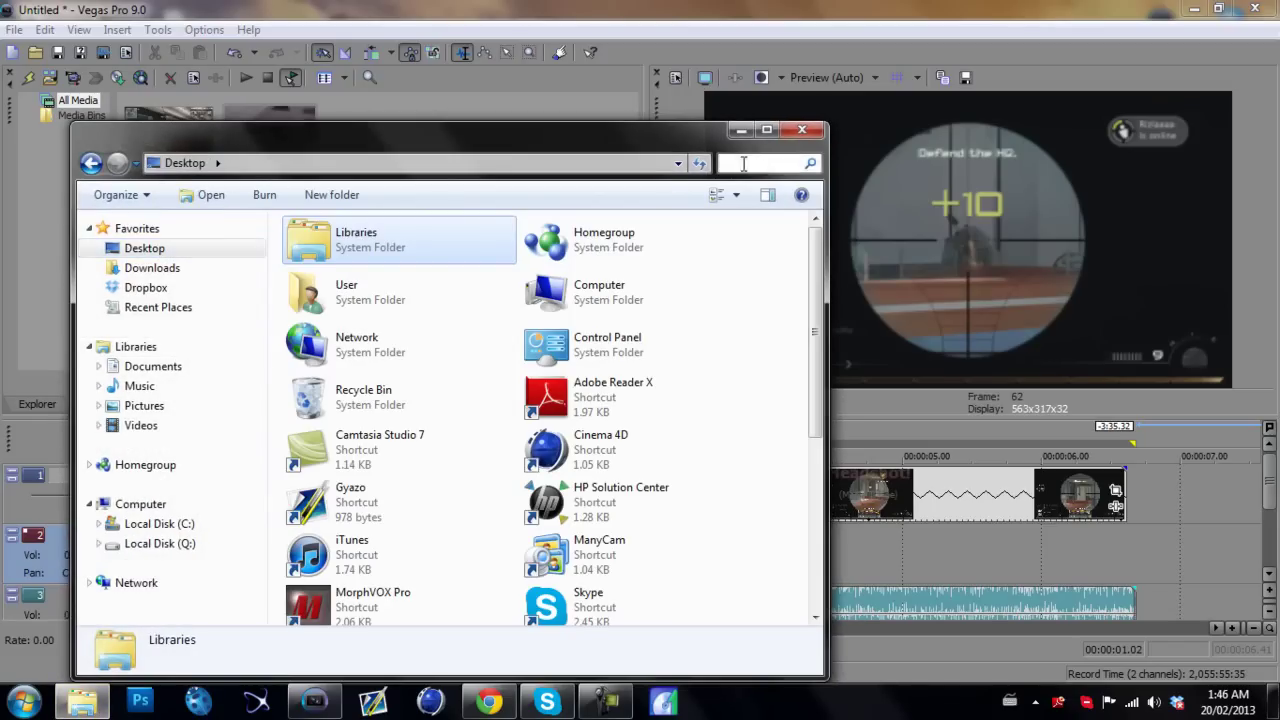
left_click(759, 162)
type("inter")
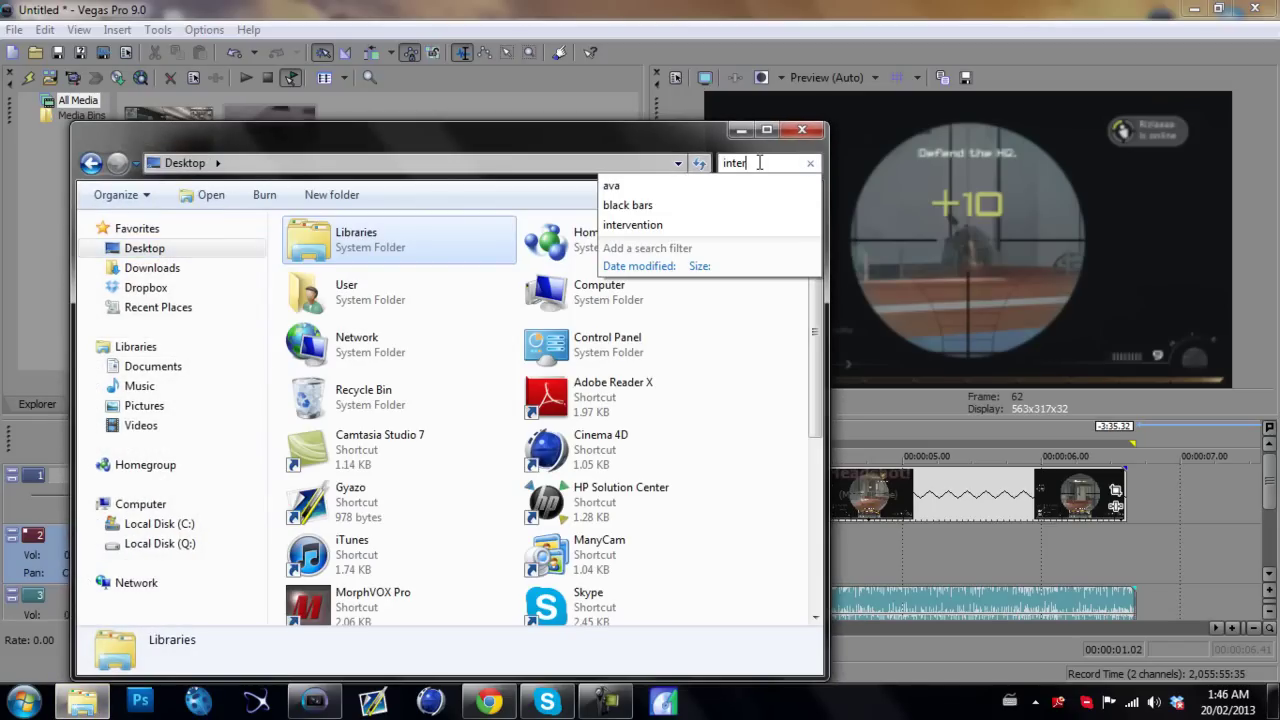
type("vention")
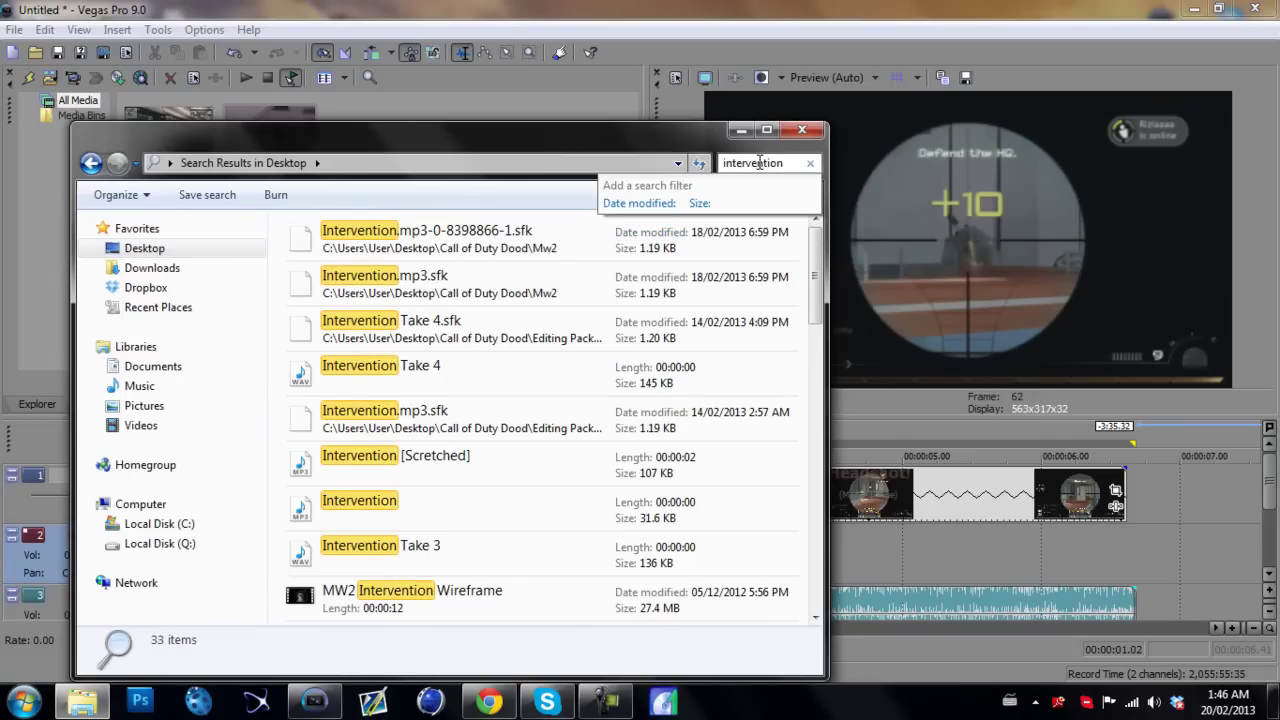
Drag Intervention.mp3 onto track 2 at 4.50 seconds.
left_click_drag(441, 514, 582, 530)
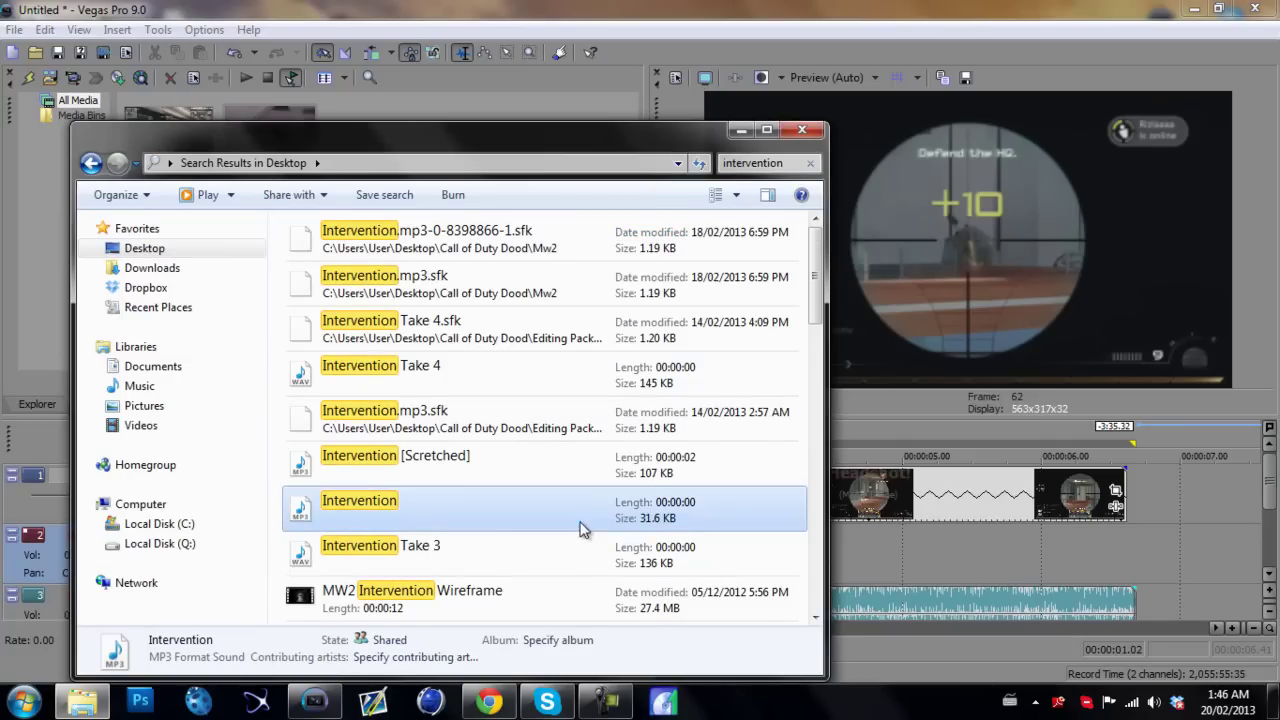
left_click_drag(911, 542, 900, 548)
scroll(812, 547, "up", 5)
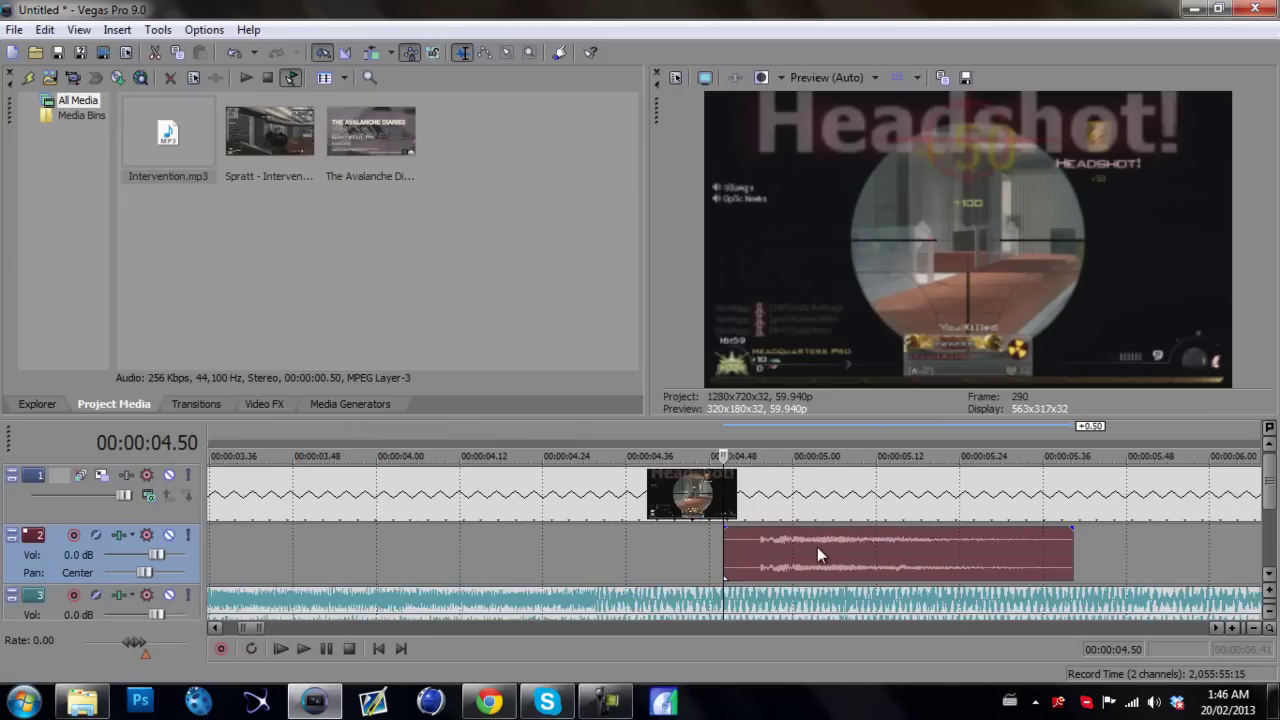
scroll(808, 548, "up", 3)
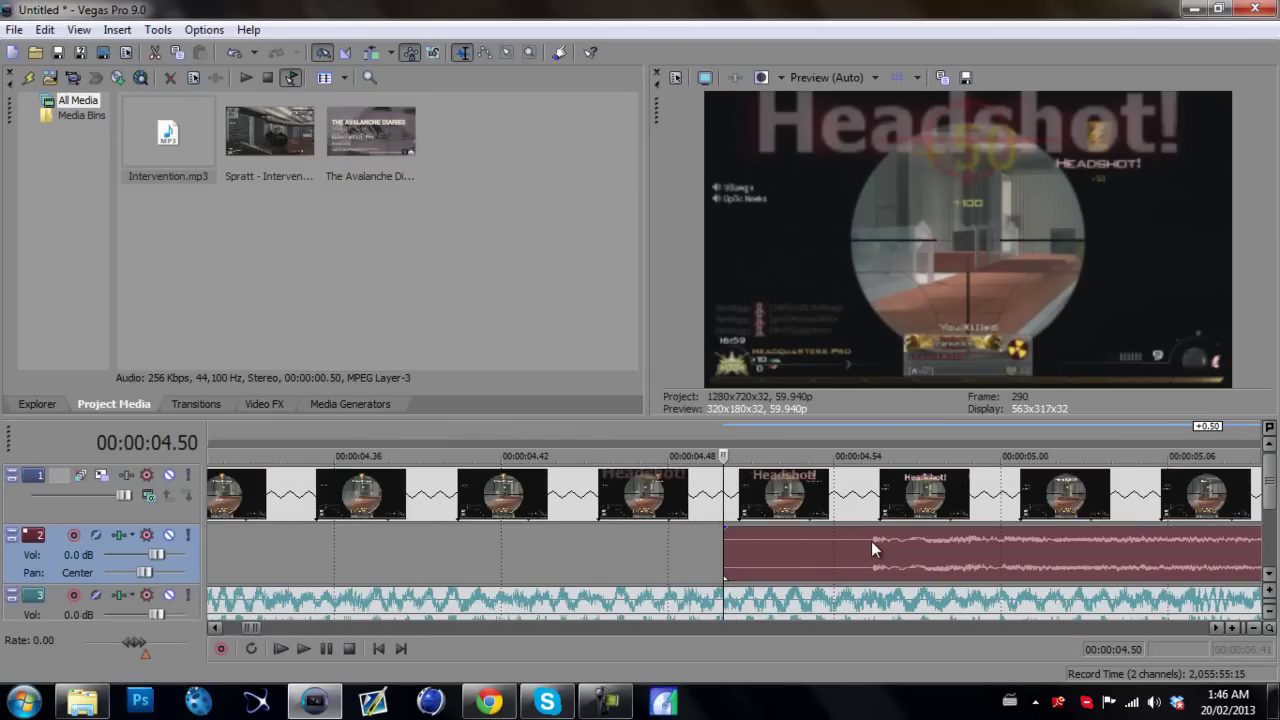
Cut the silent lead-in off the gunshot and move it to marker 1.
left_click(871, 541)
key("s")
left_click(825, 555)
key("Delete")
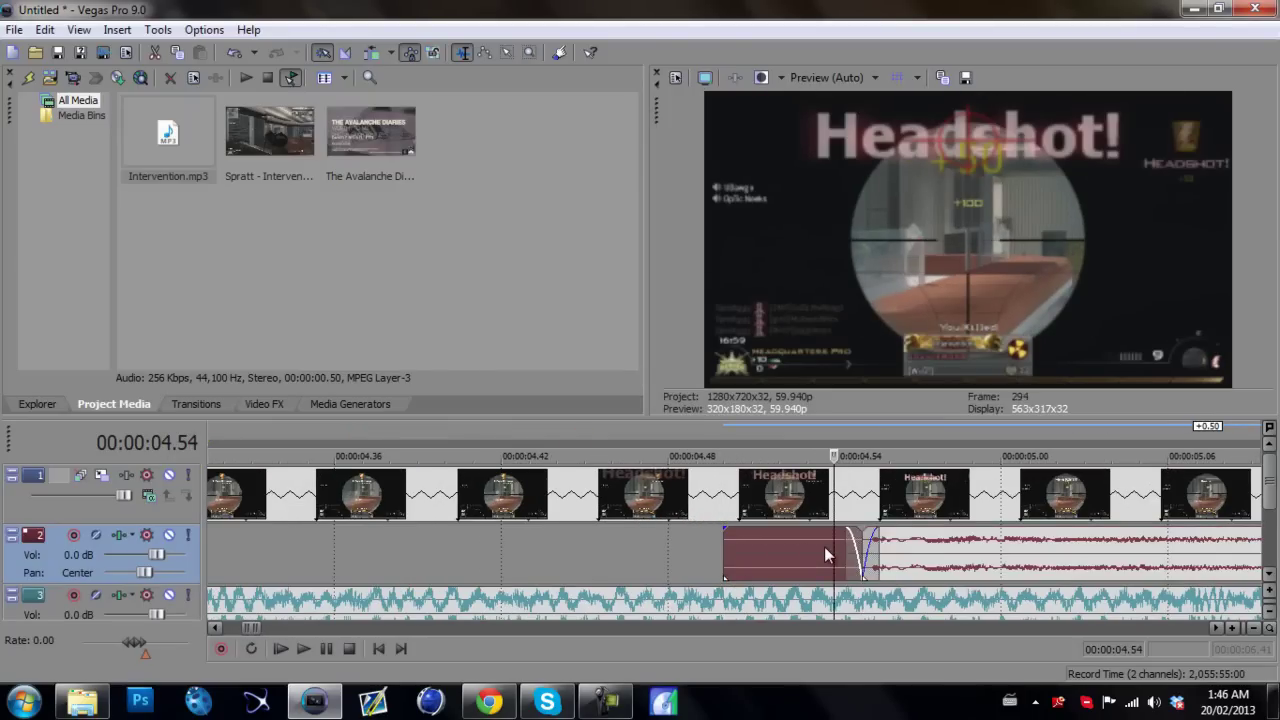
scroll(800, 555, "down", 6)
left_click_drag(773, 556, 534, 560)
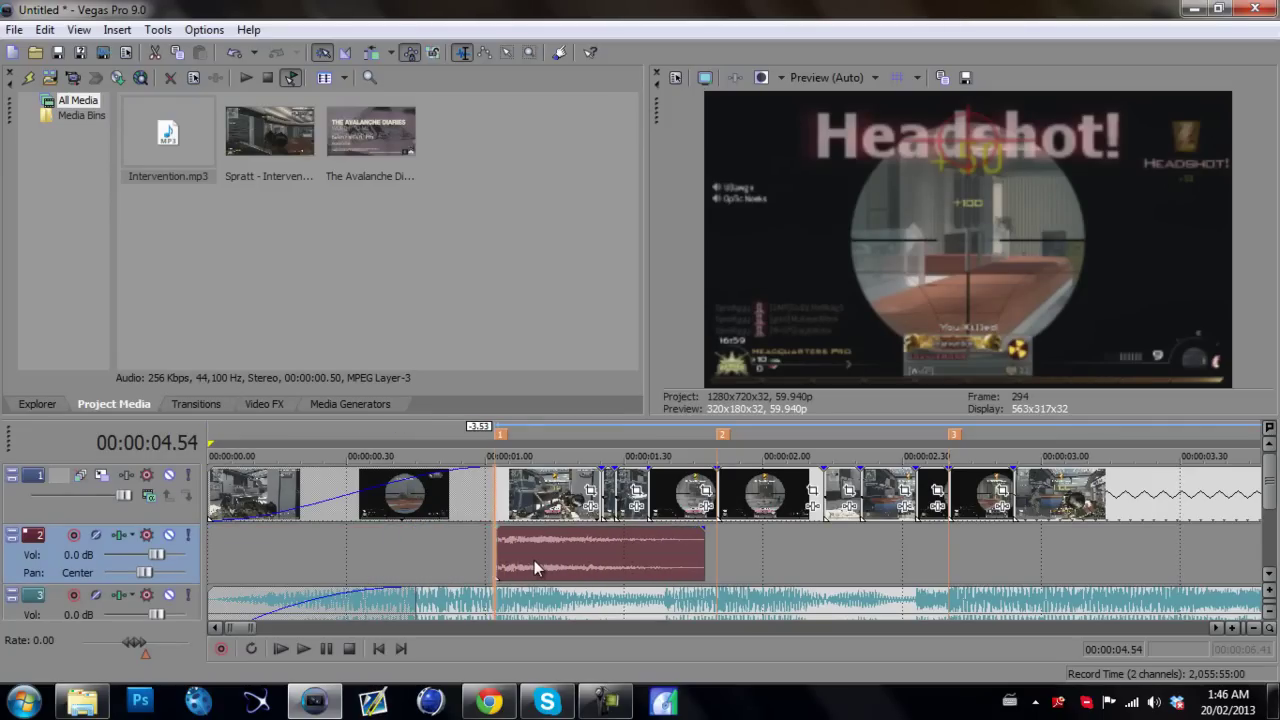
left_click(468, 558)
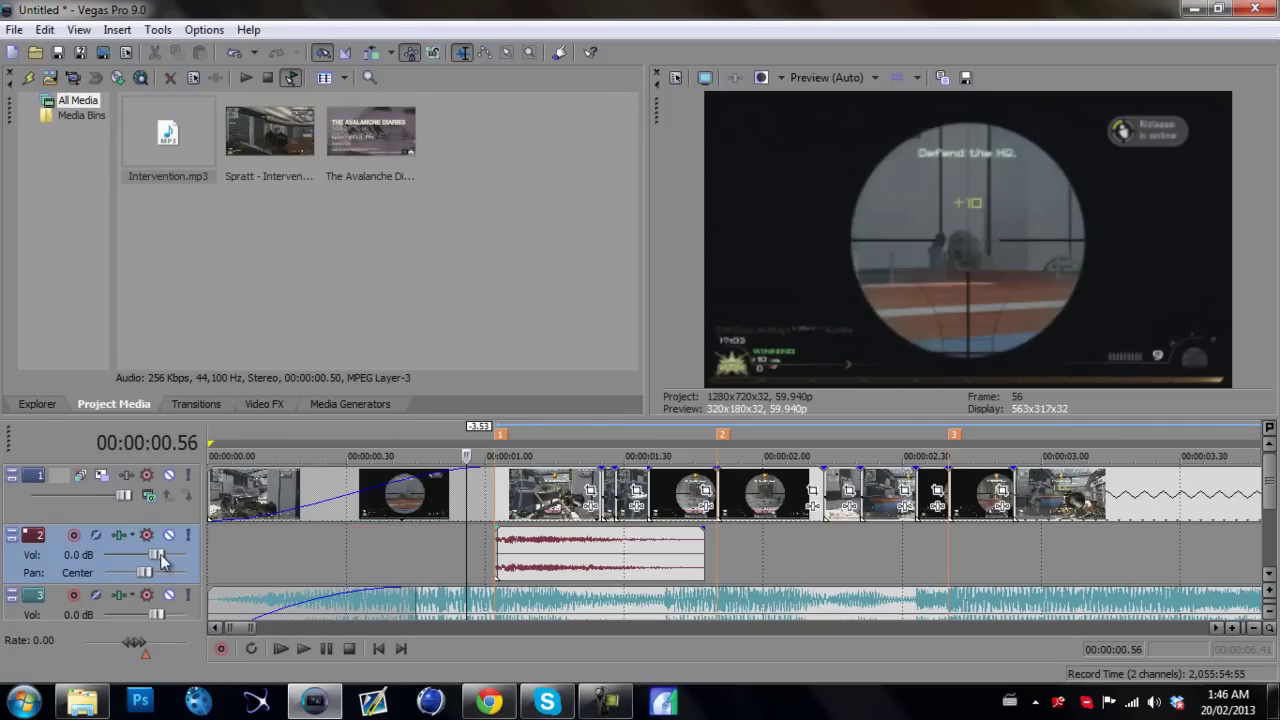
Raise track 2's volume to 8.9 dB and play back the louder gunshot.
left_click_drag(160, 554, 186, 556)
key("space")
key("space")
left_click(524, 553)
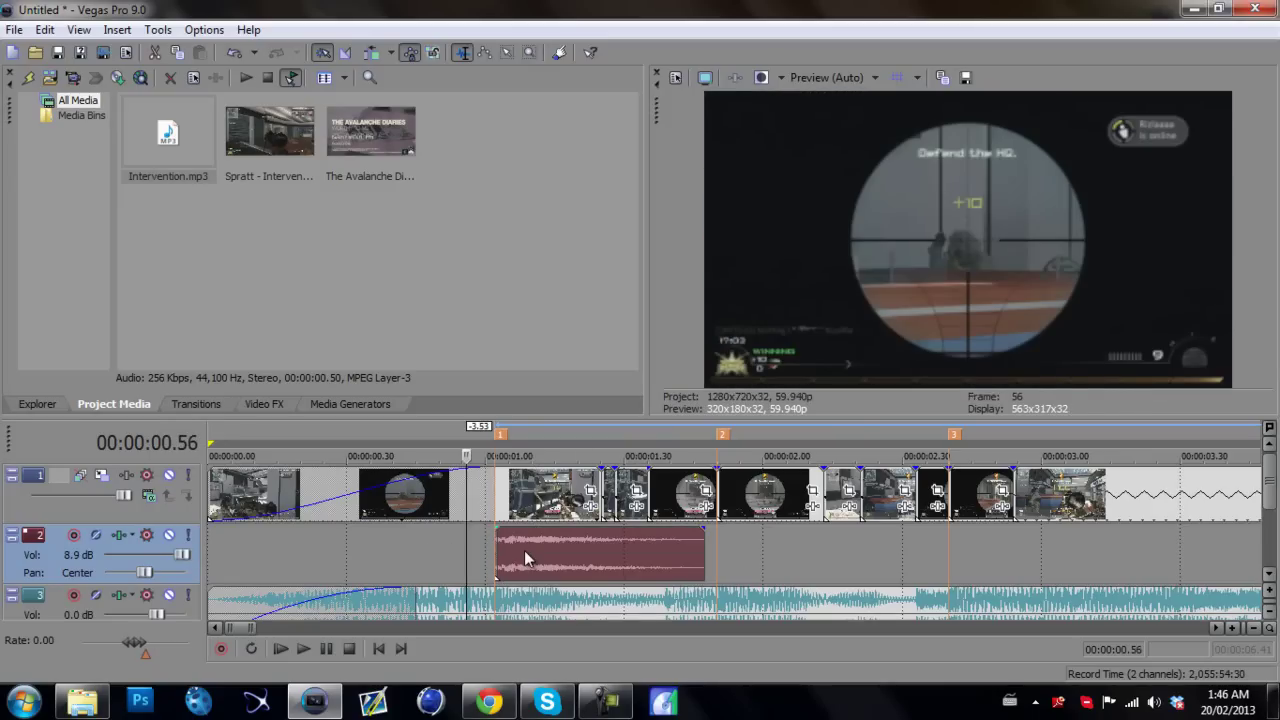
scroll(692, 558, "up", 3)
scroll(660, 560, "up", 2)
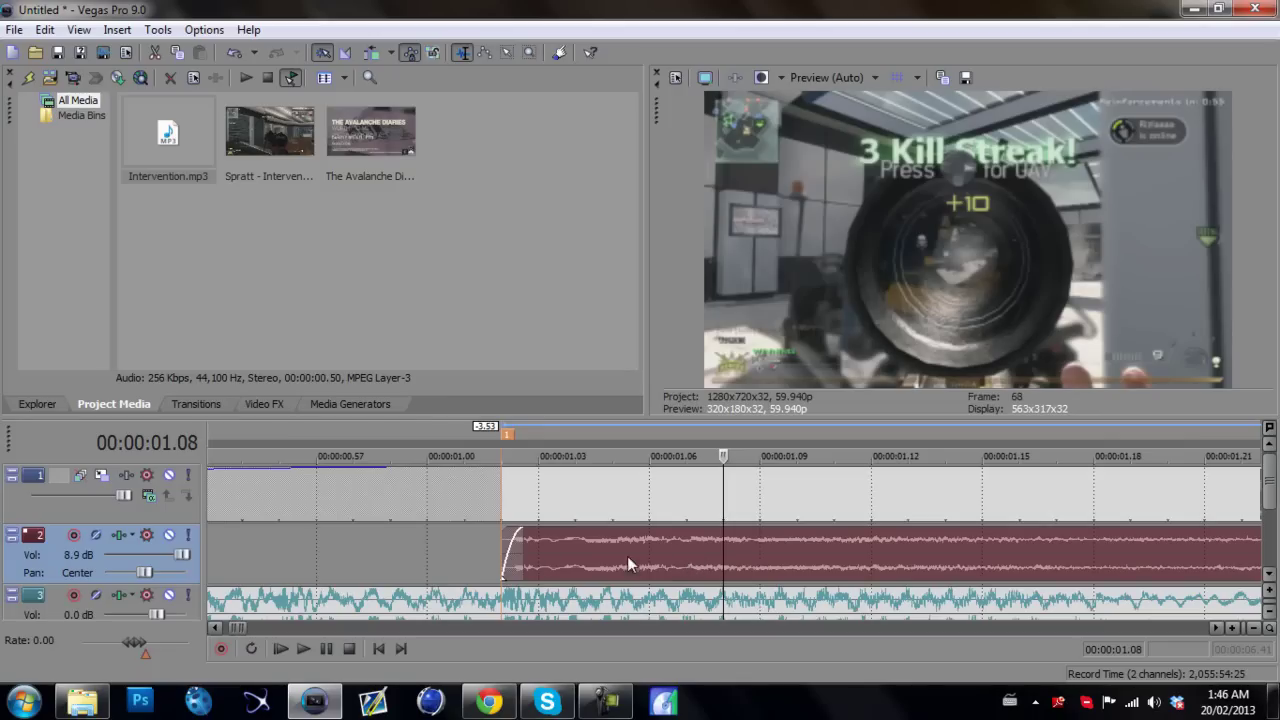
scroll(627, 559, "down", 5)
Paste gunshot copies at markers 2 and 3, then return to the project start.
left_click(576, 551)
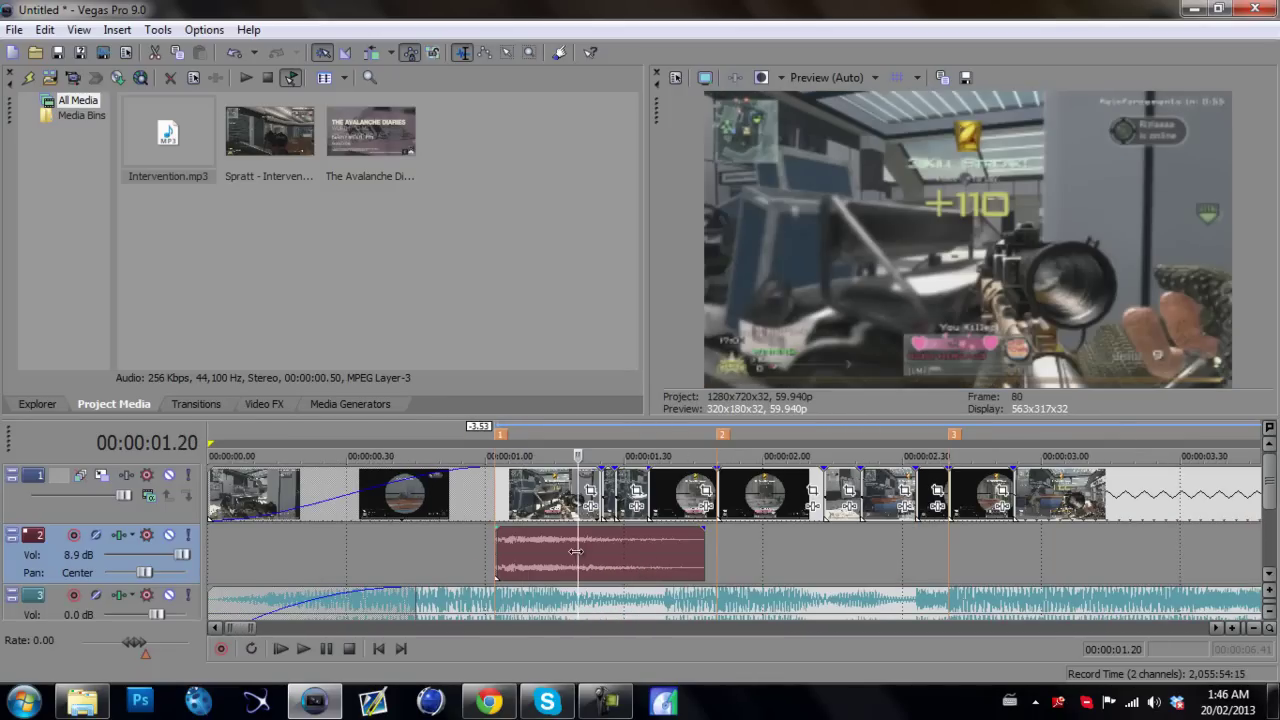
left_click(718, 559)
key("ctrl+v")
left_click(950, 548)
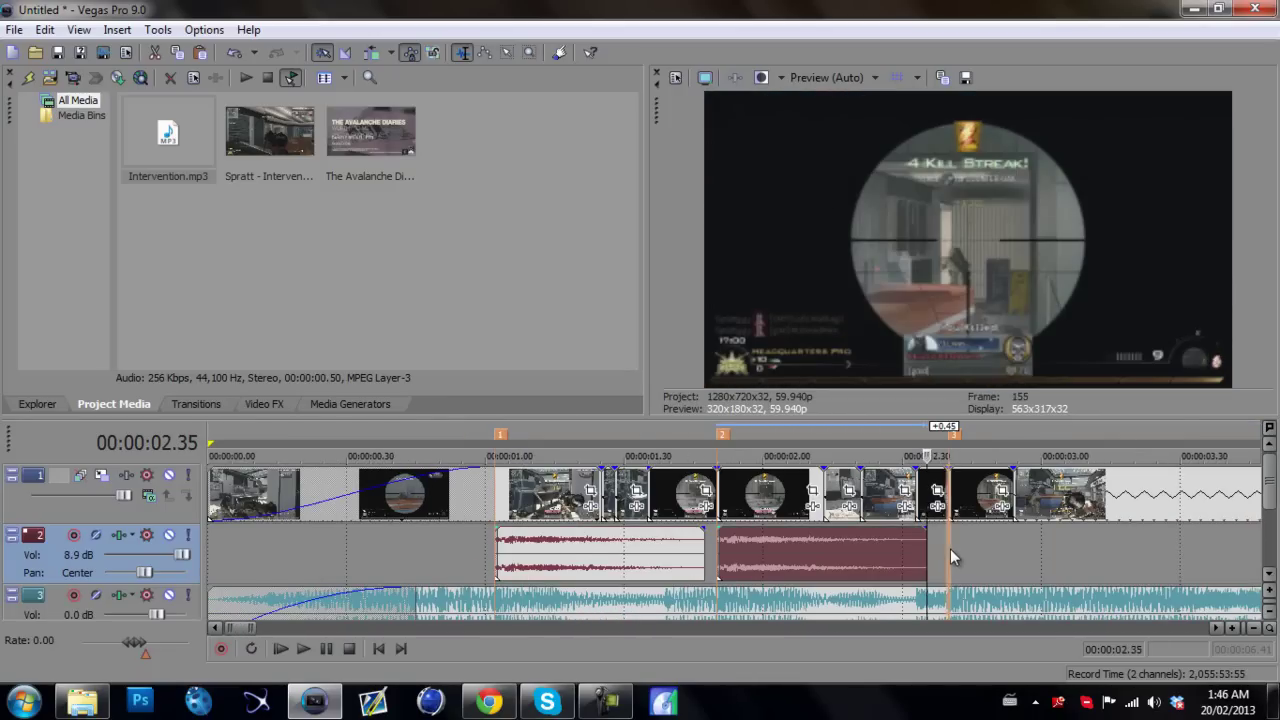
key("ctrl+v")
left_click(389, 648)
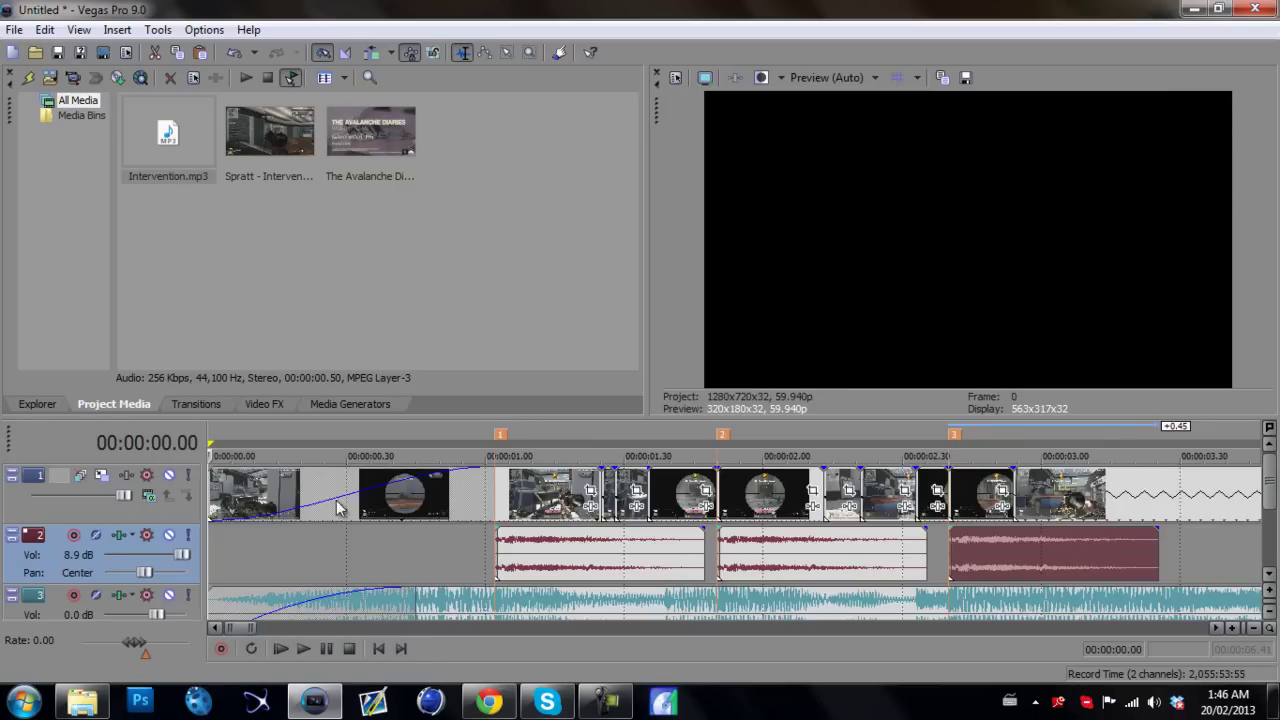
scroll(410, 508, "down", 3)
key("space")
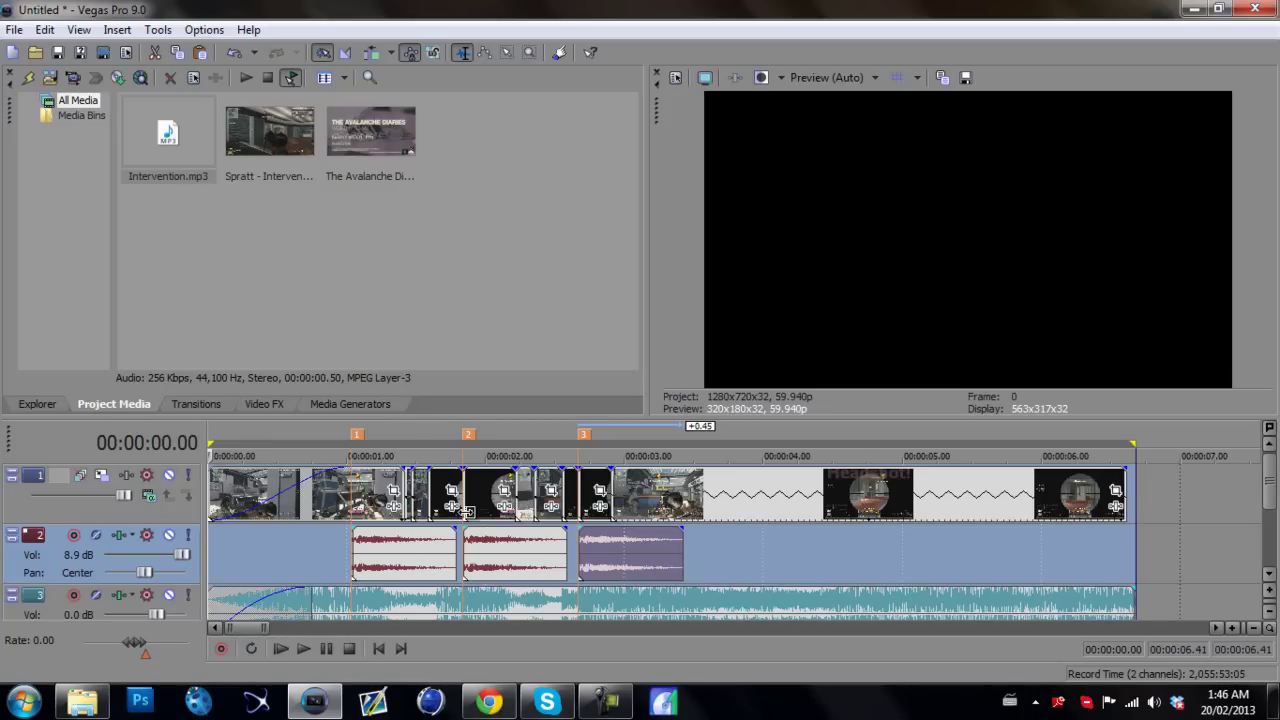
key("space")
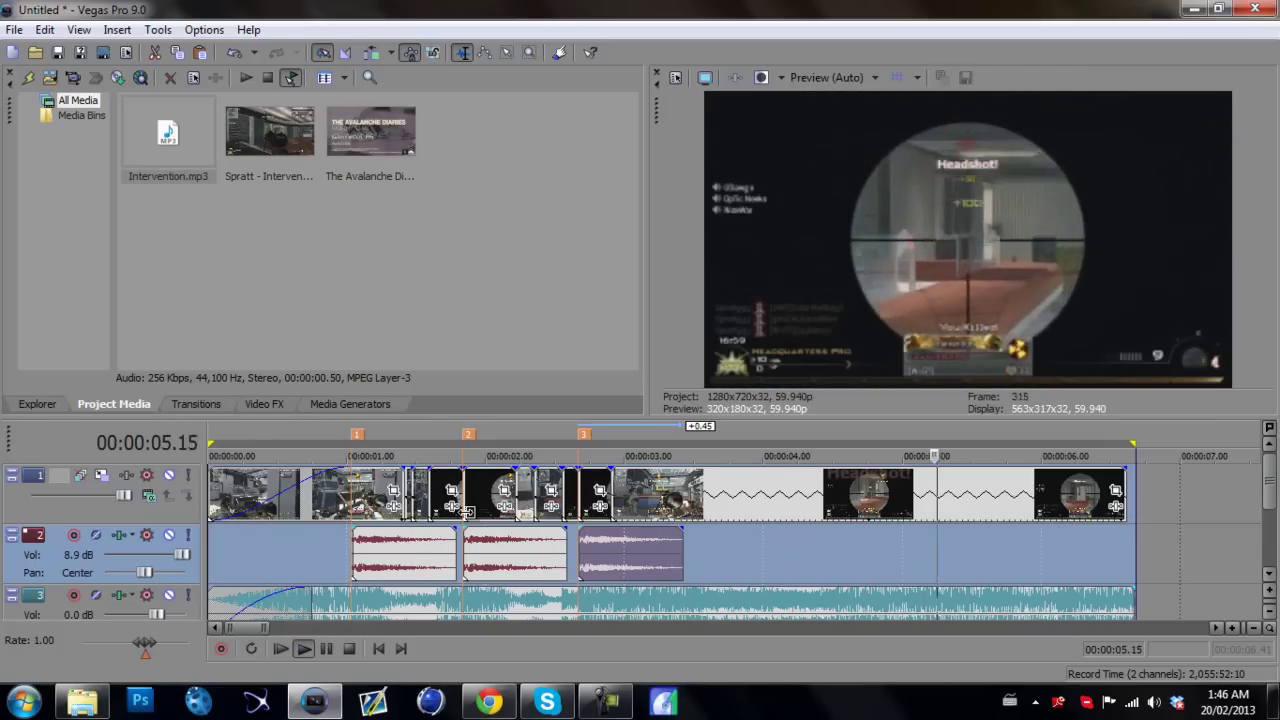
Split the third gunshot at 02.46 and drag the trailing piece's end out longer.
key("space")
left_click(594, 550)
scroll(598, 556, "up", 4)
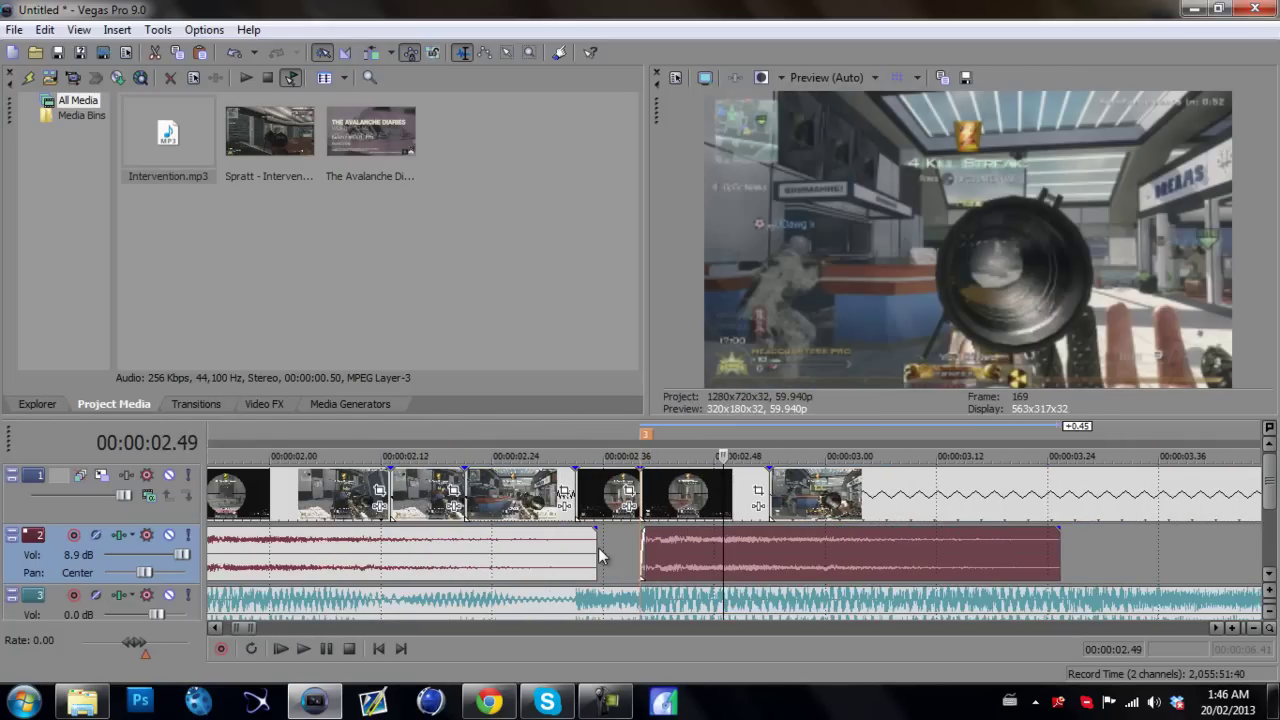
scroll(610, 540, "down", 2)
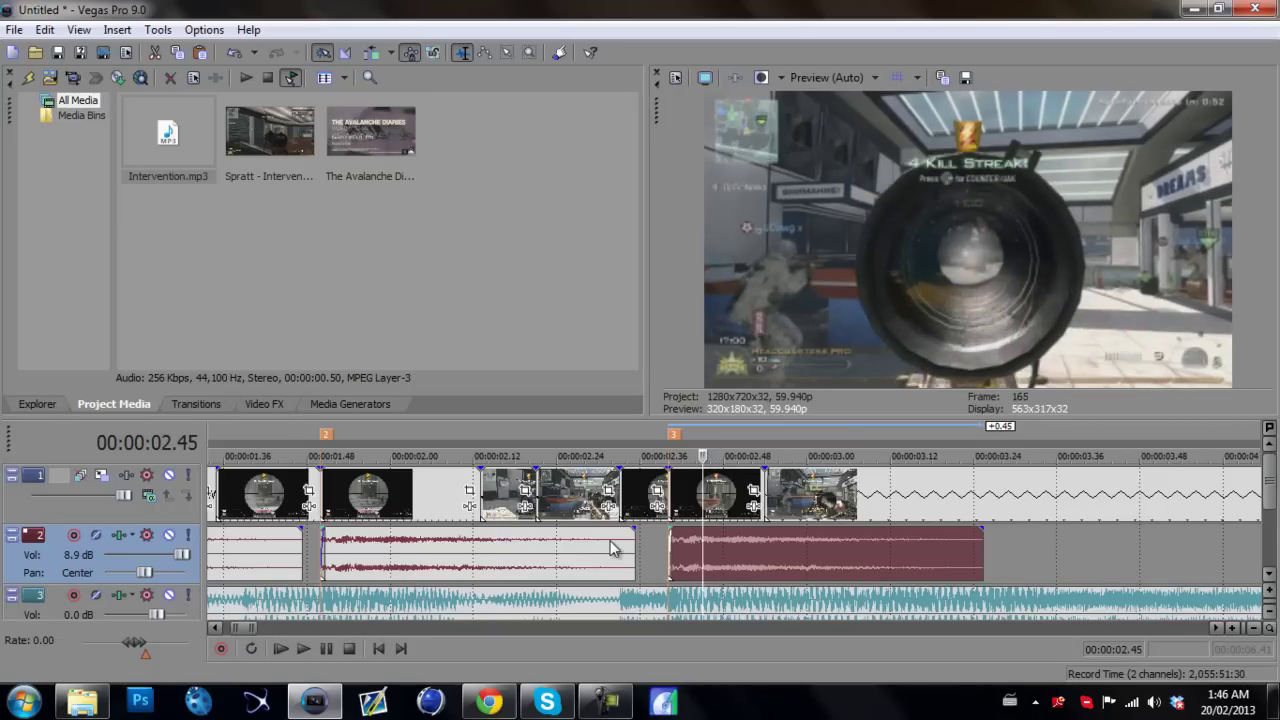
key("s")
scroll(838, 552, "down", 2)
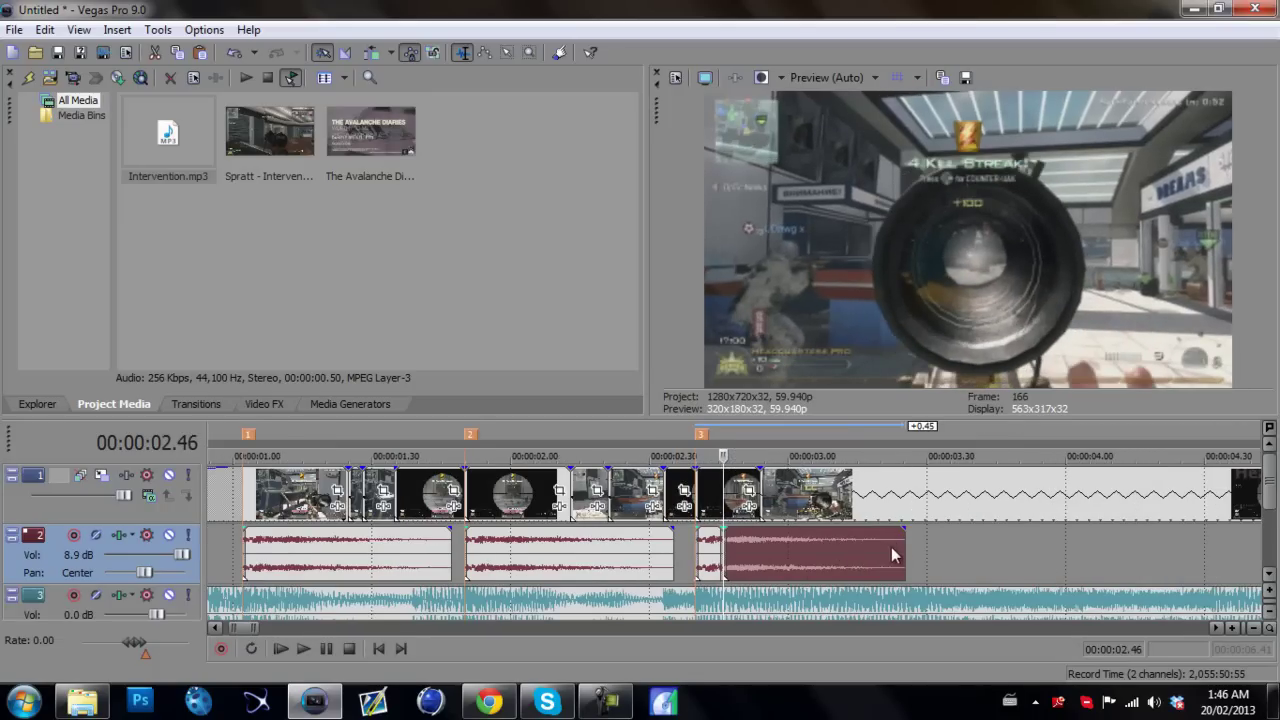
left_click_drag(899, 547, 1074, 544)
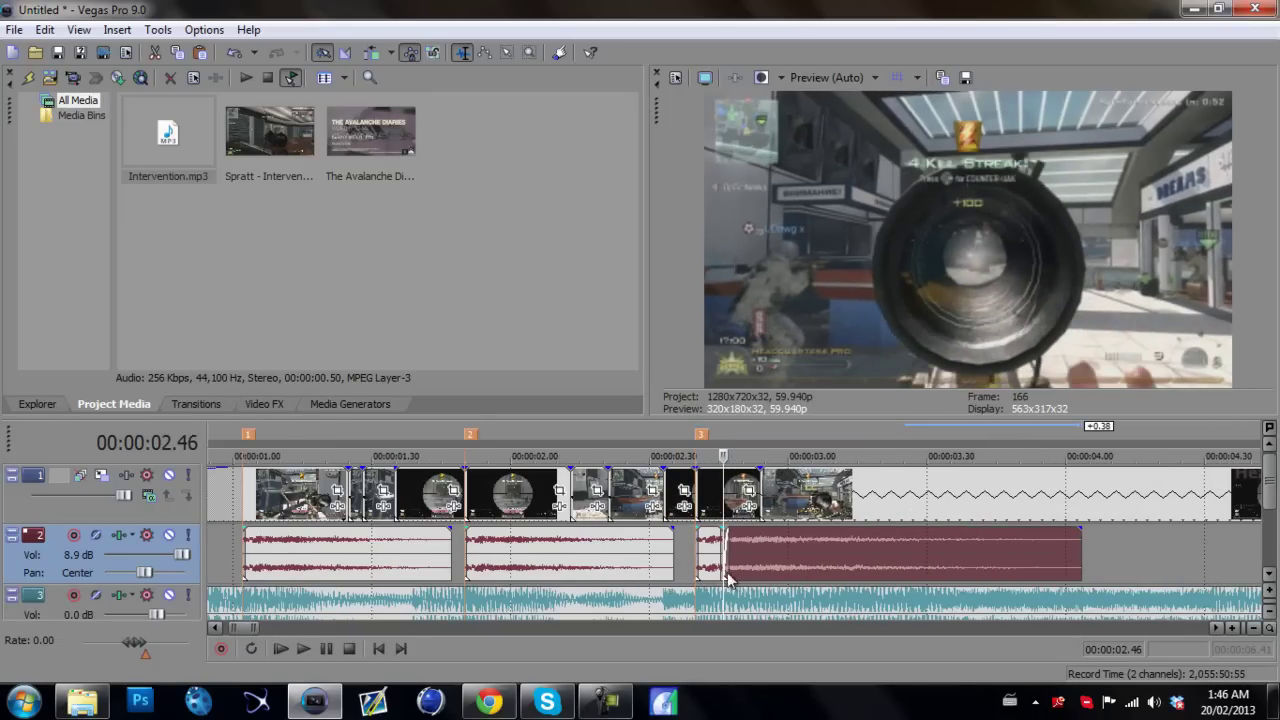
Loop the whole project and play the montage to check the gunshots.
left_click(670, 557)
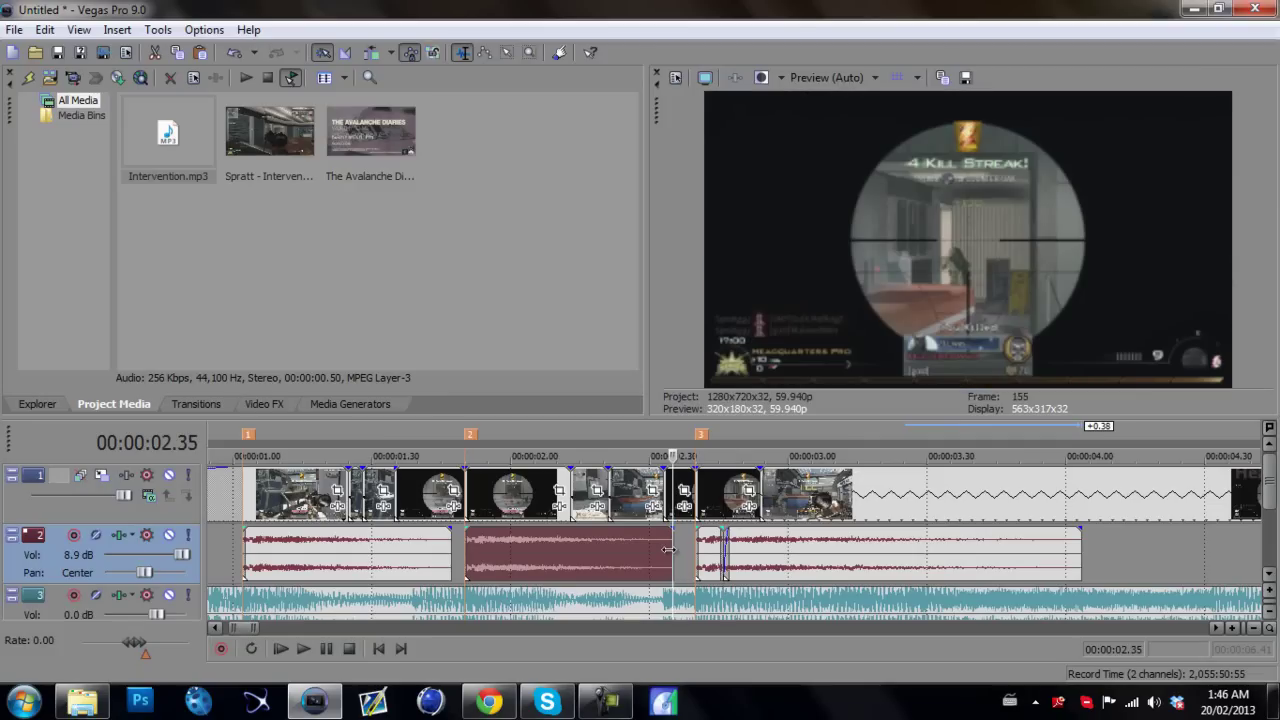
key("ctrl+Home")
key("space")
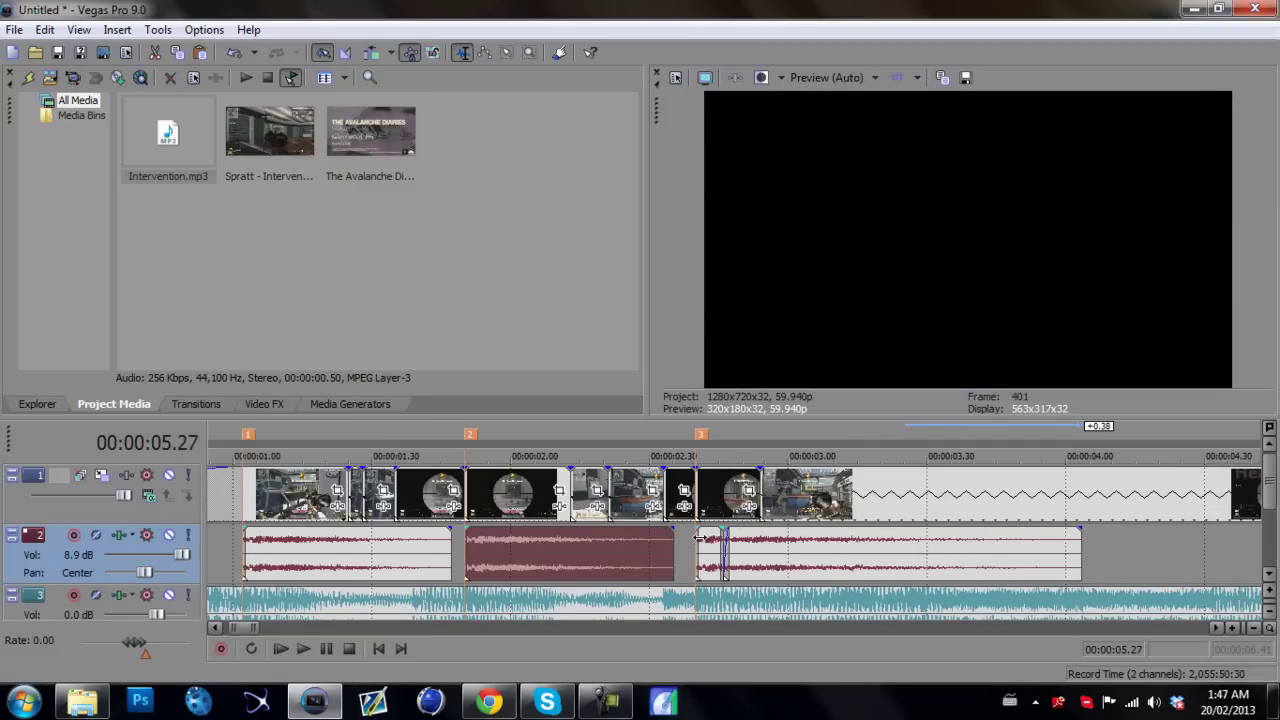
double_click(806, 500)
scroll(806, 515, "down", 3)
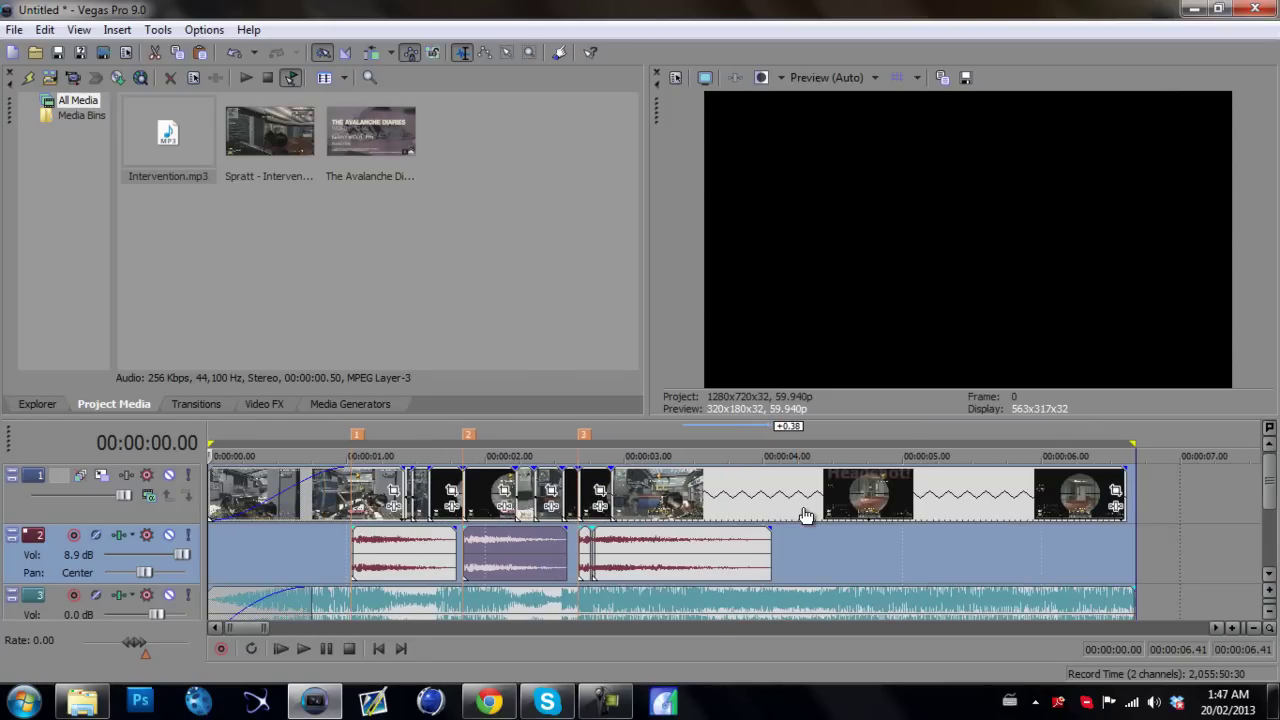
scroll(806, 515, "up", 3)
key("space")
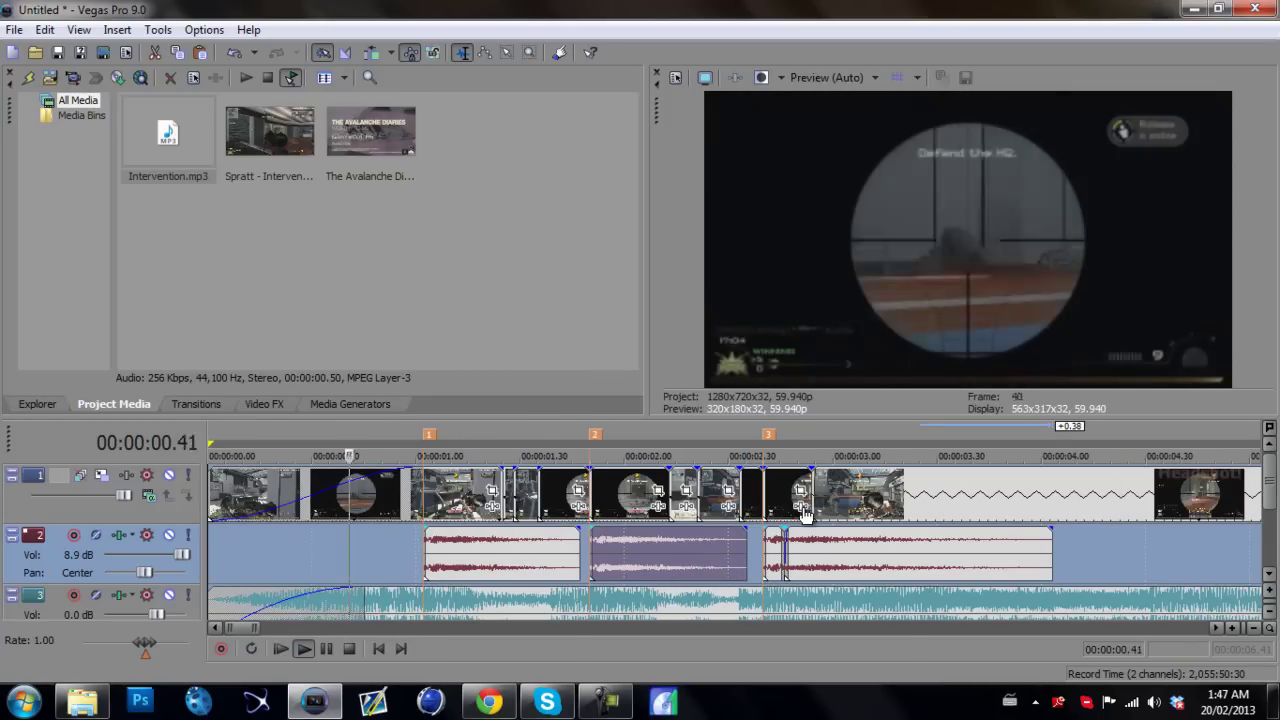
key("space")
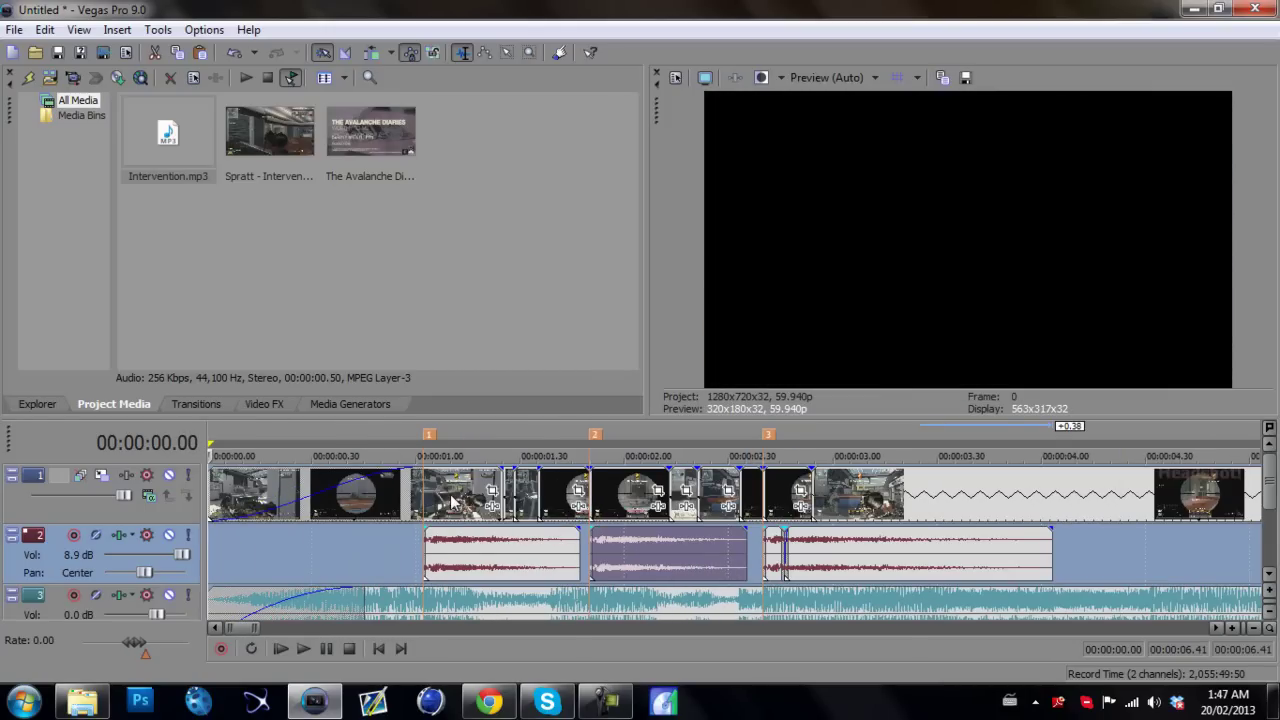
key("space")
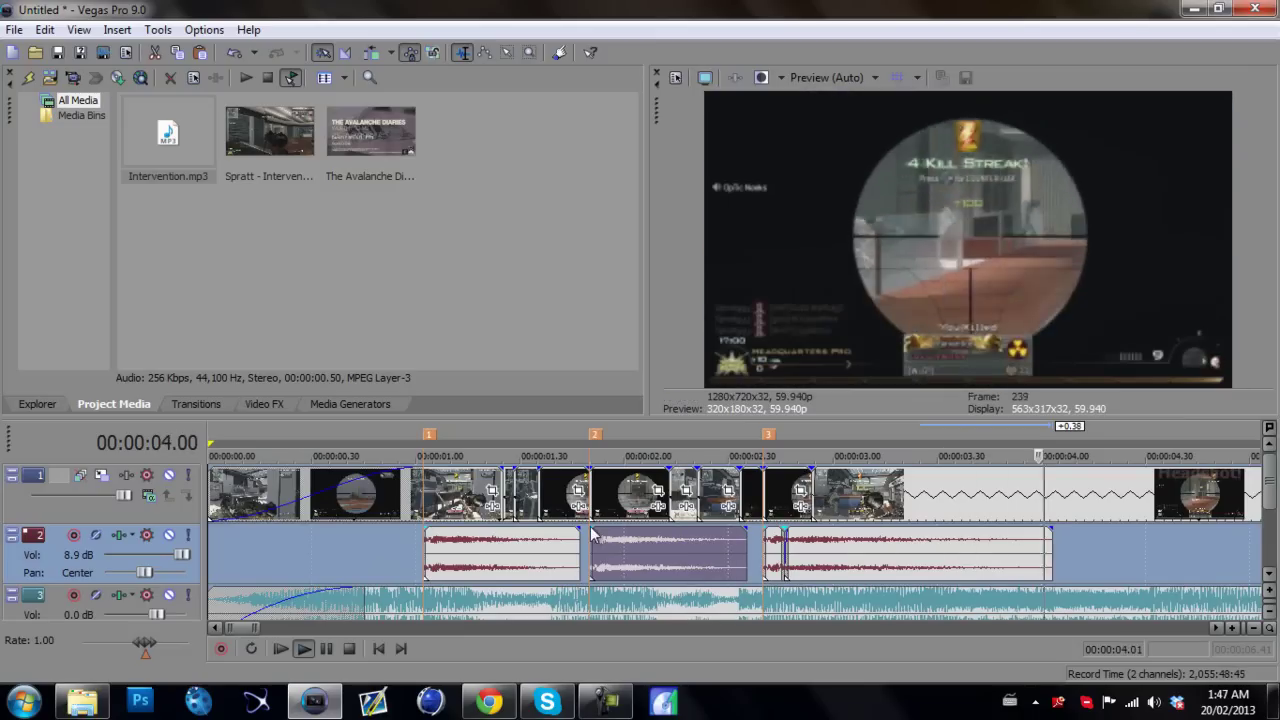
key("space")
Play from 02.40 to hear the third gunshot.
left_click(763, 545)
key("space")
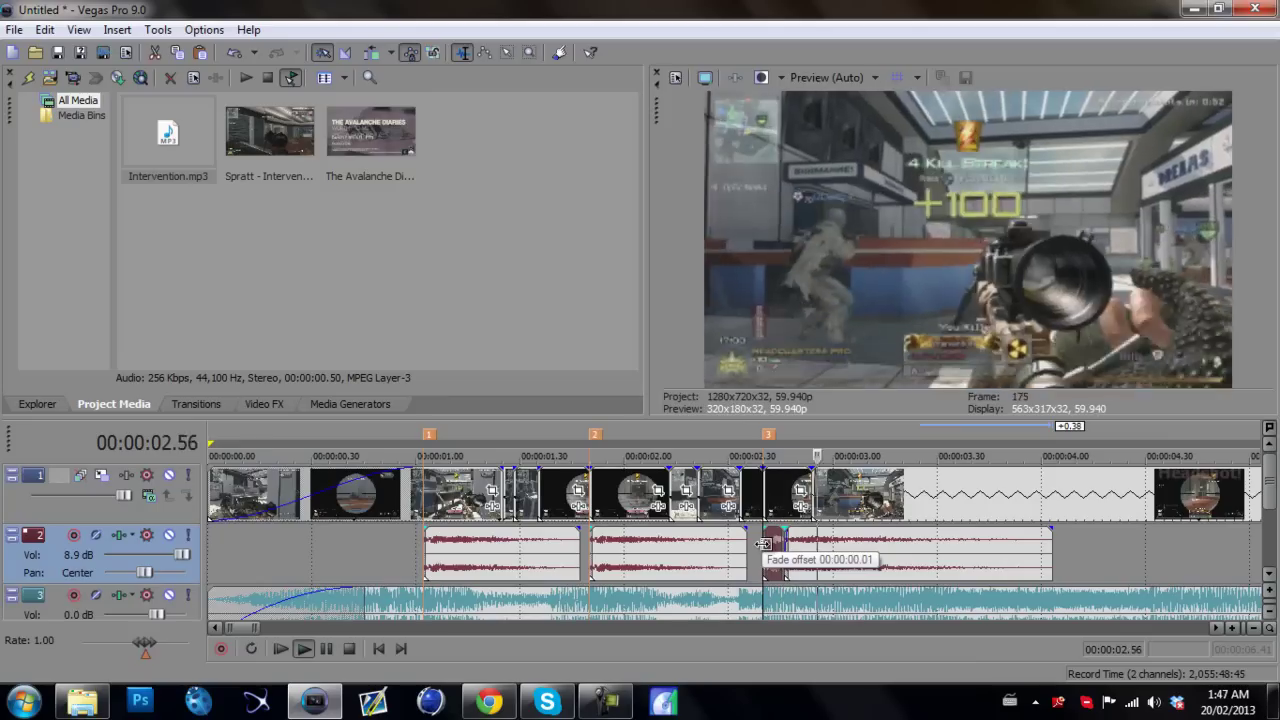
key("space")
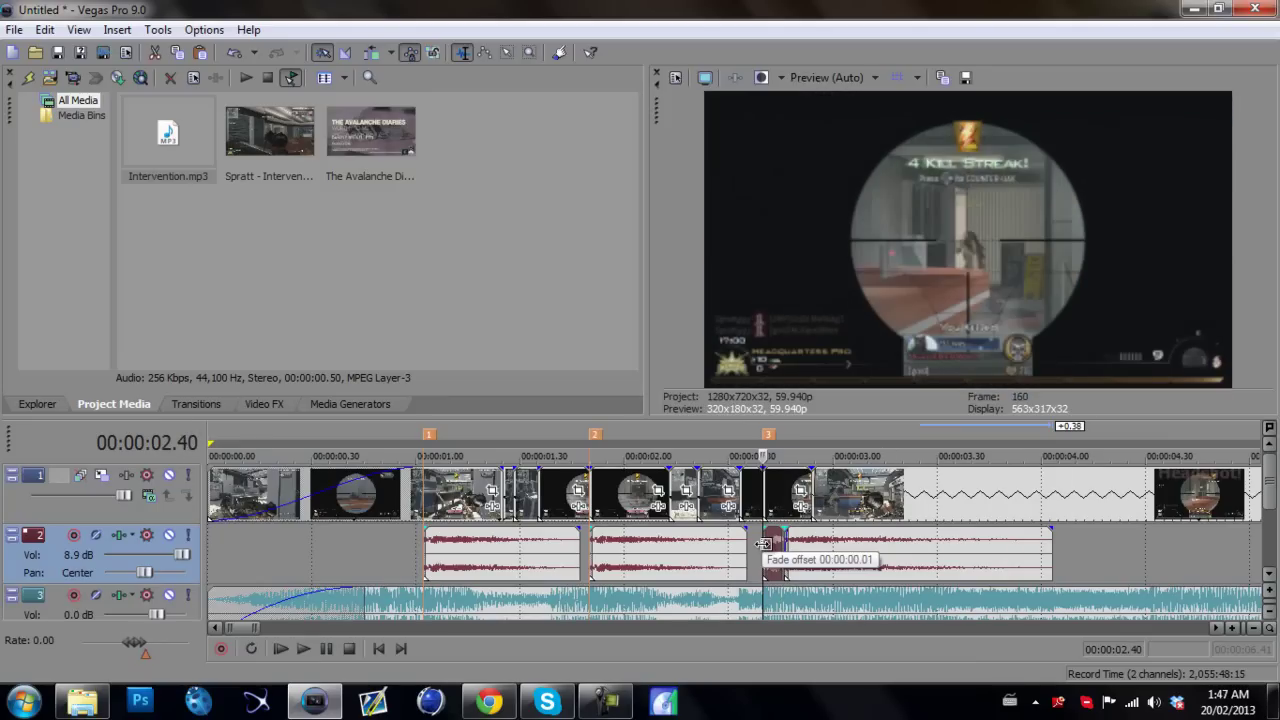
Tick Lock to stretch in the trailing piece's Properties so its pitch drops by 11.71974.
right_click(845, 547)
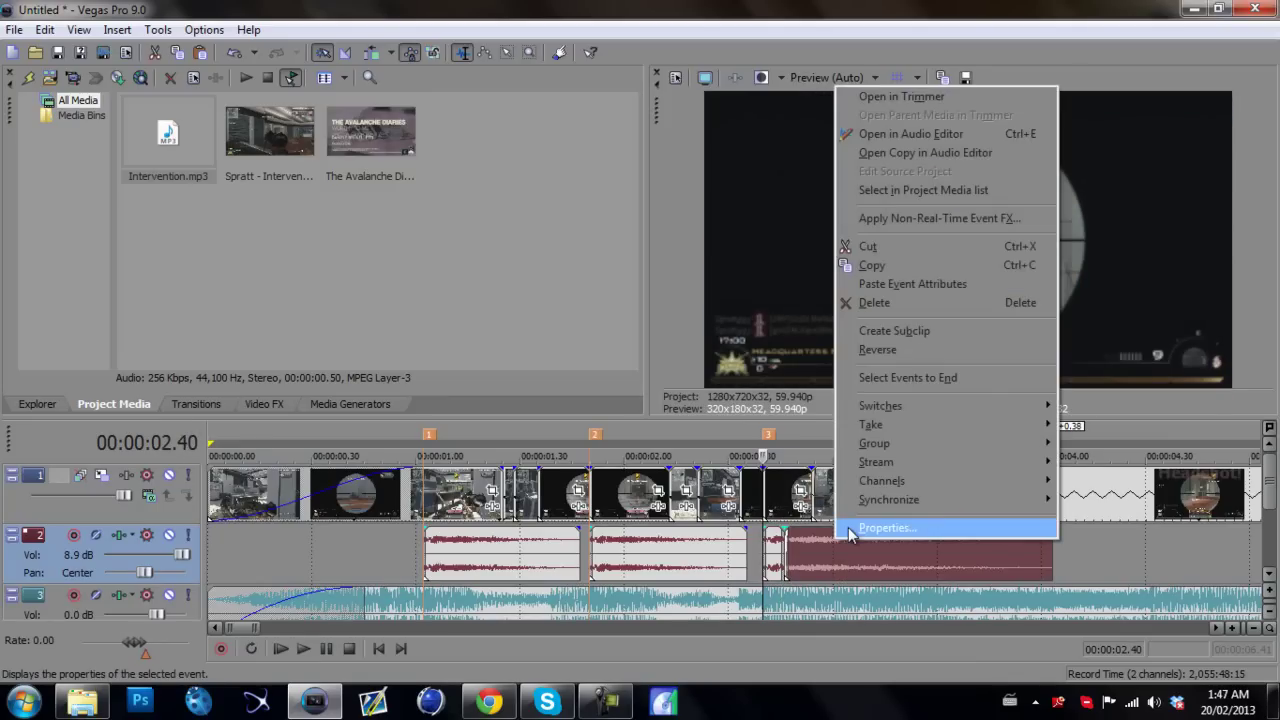
left_click(848, 527)
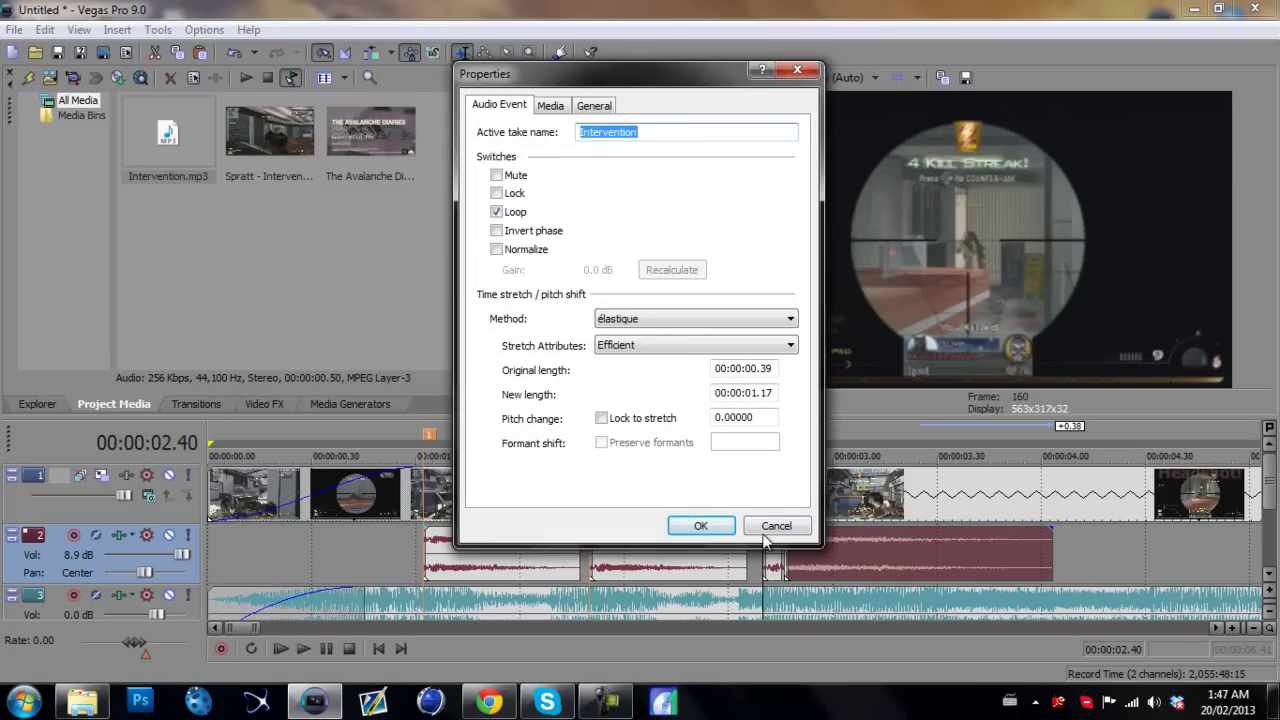
left_click(601, 419)
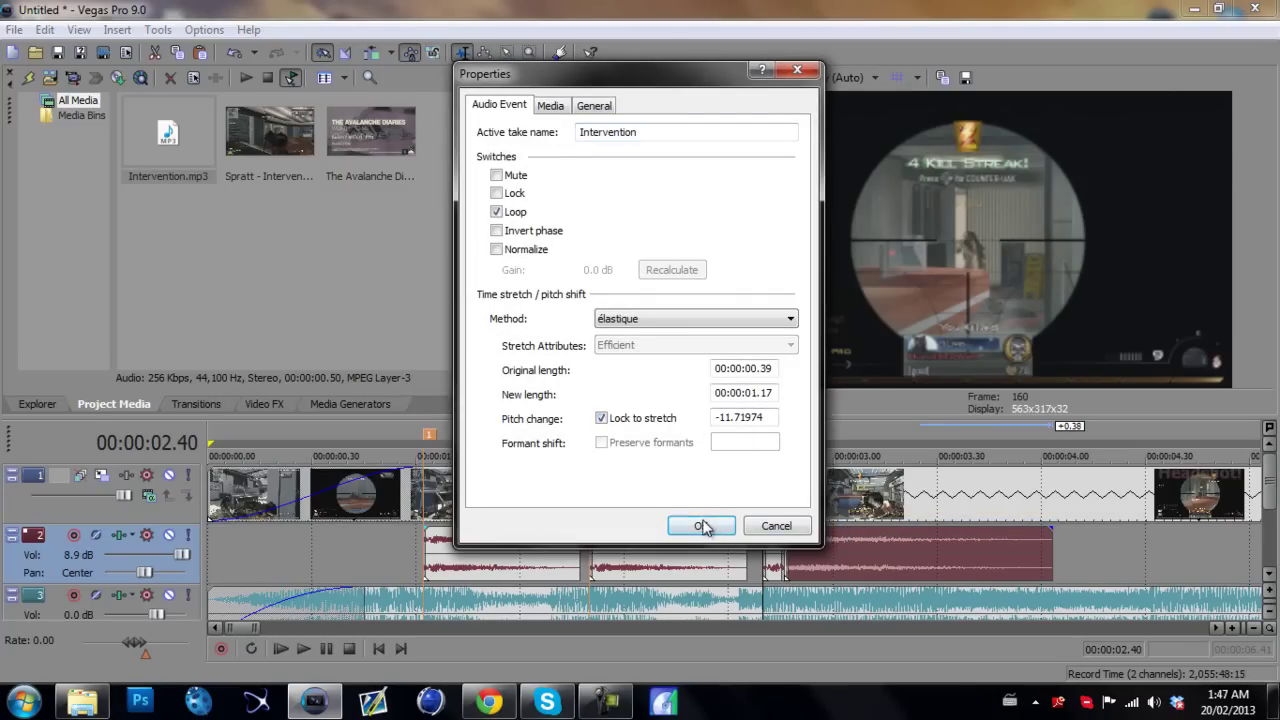
left_click(703, 526)
left_click(735, 549)
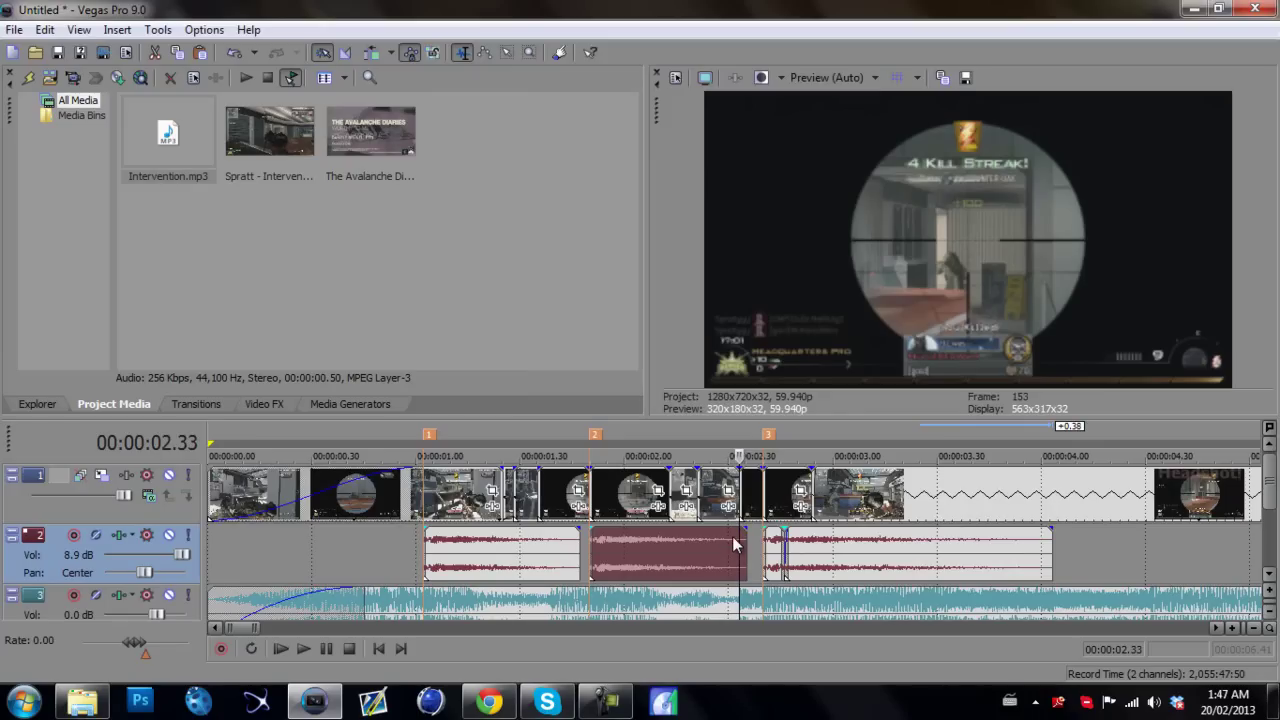
Mute the music track and play the gunshots on their own.
key("space")
key("space")
left_click(170, 595)
key("space")
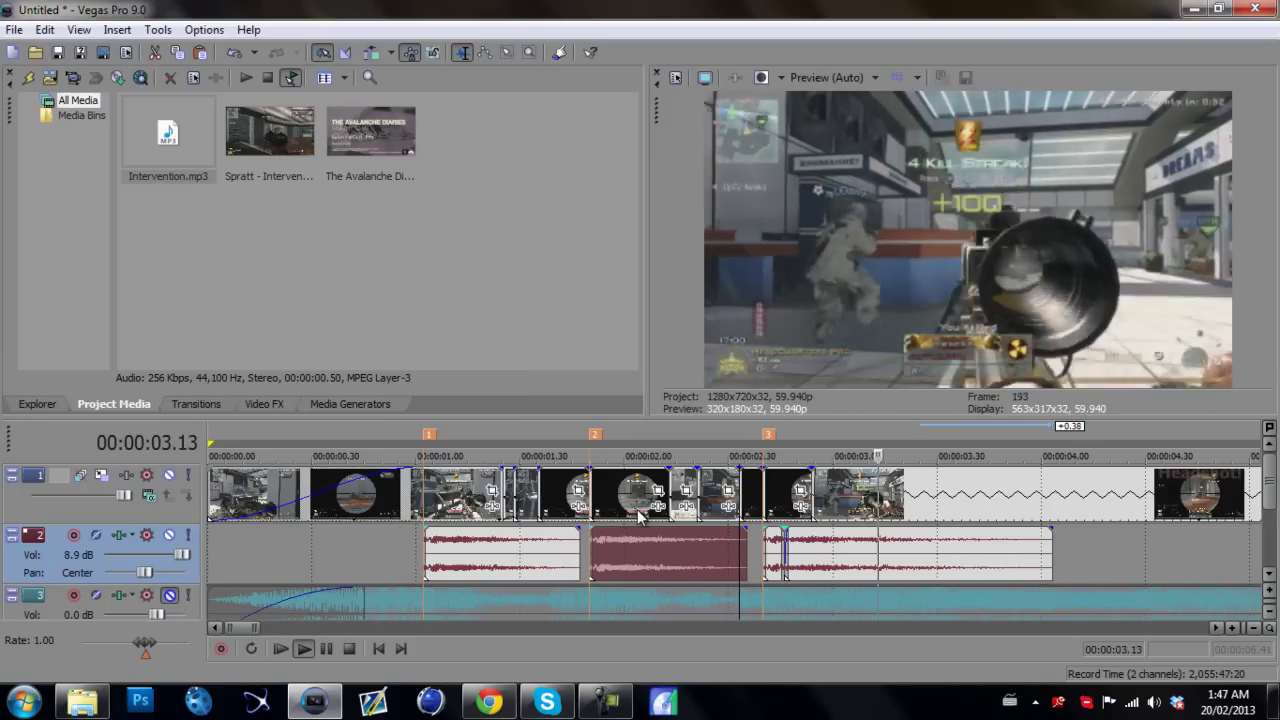
key("space")
key("space")
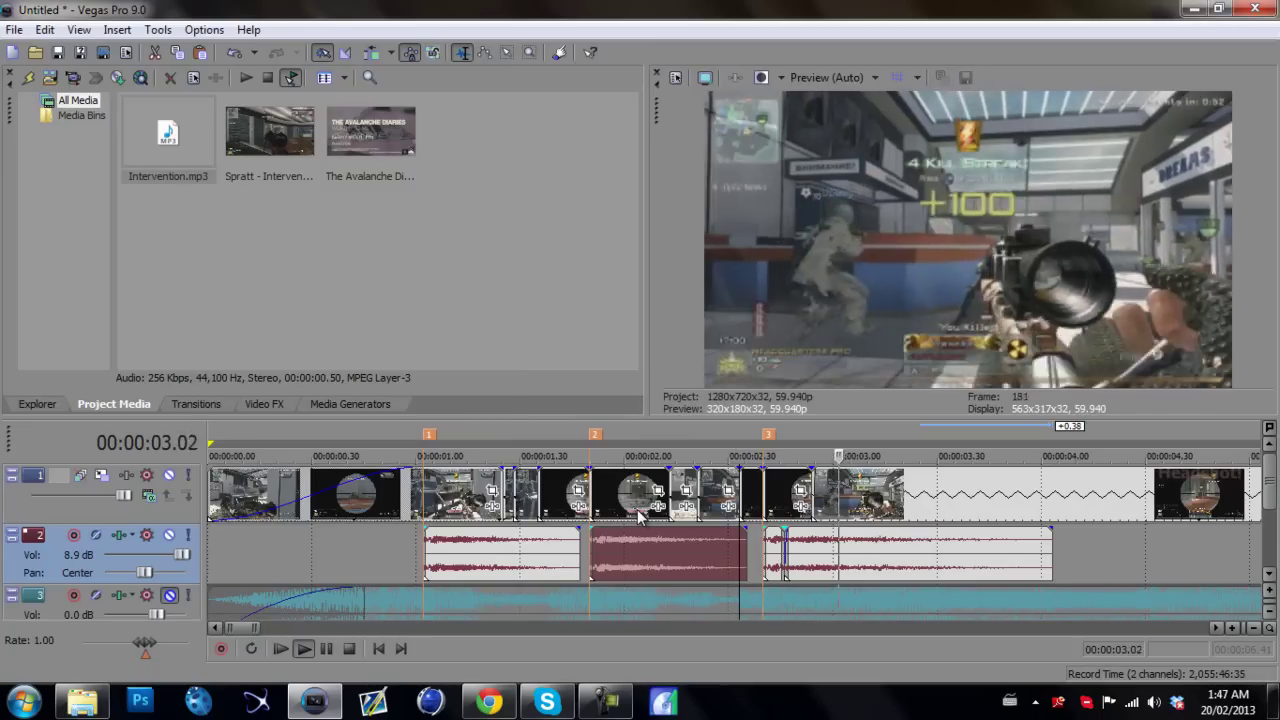
key("space")
key("space")
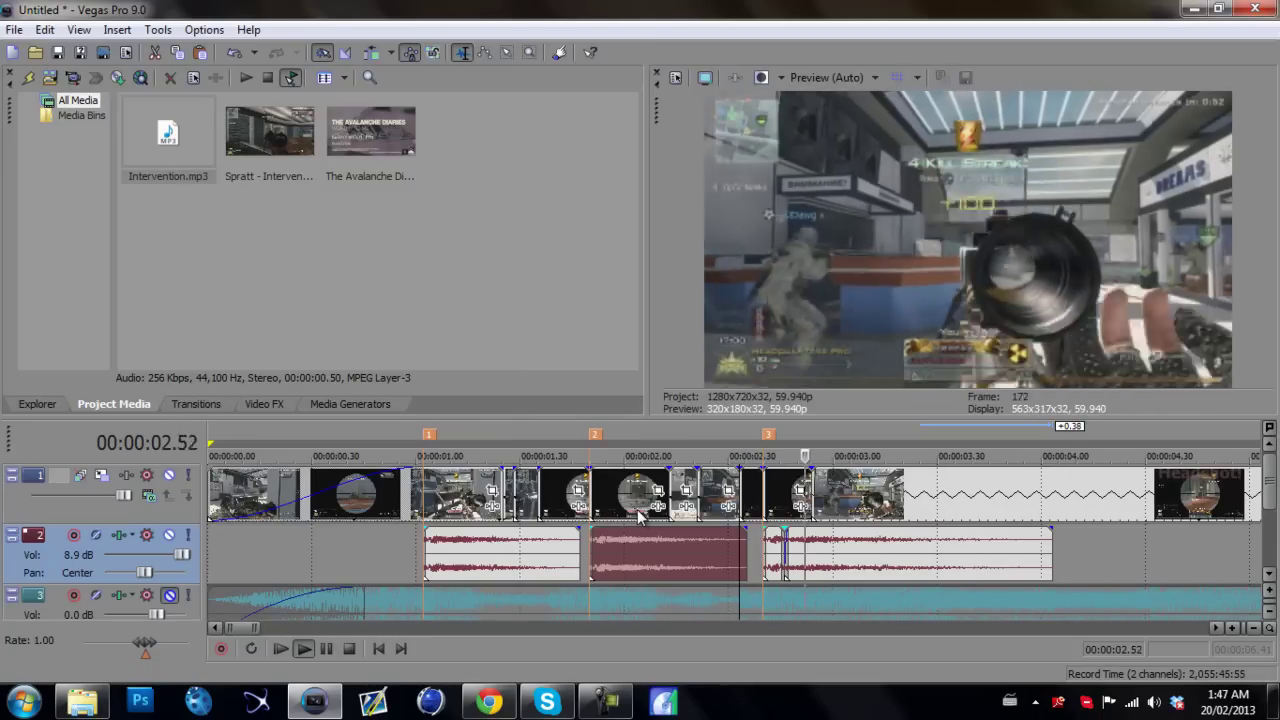
Replay the marker section from 00:00:02.33 and park the playhead at 00:00:02.54.
key("space")
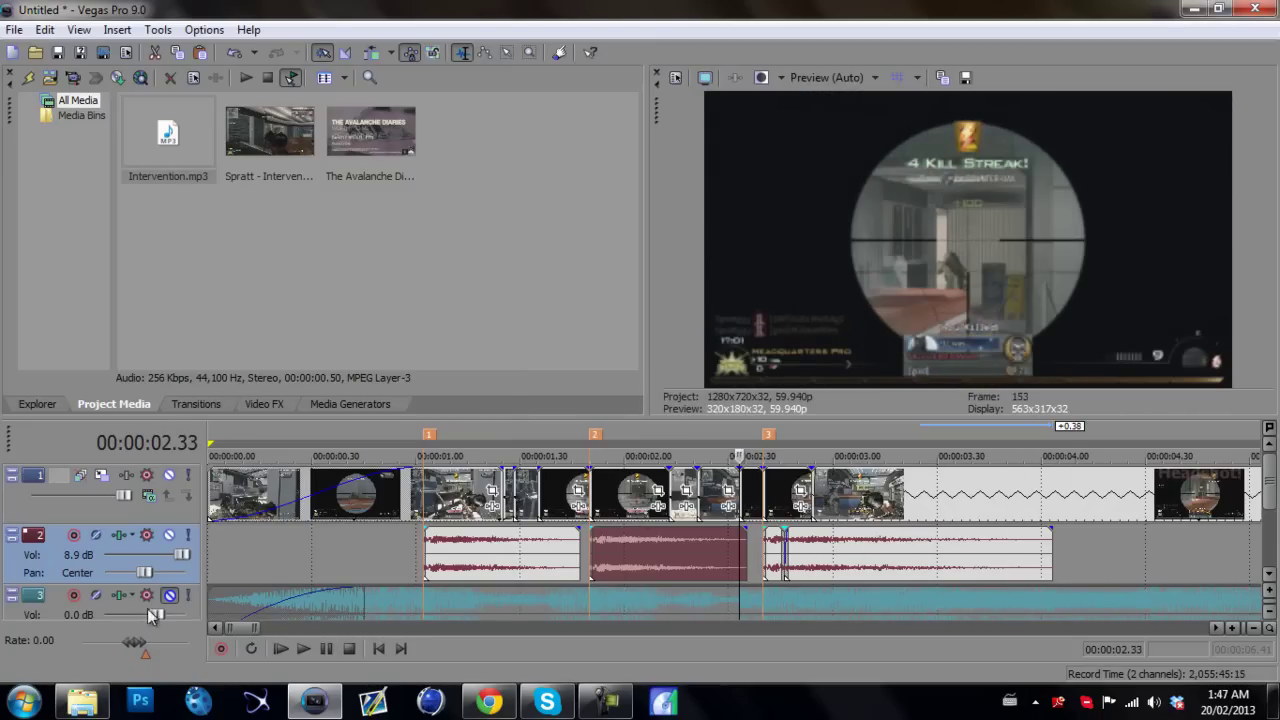
key("space")
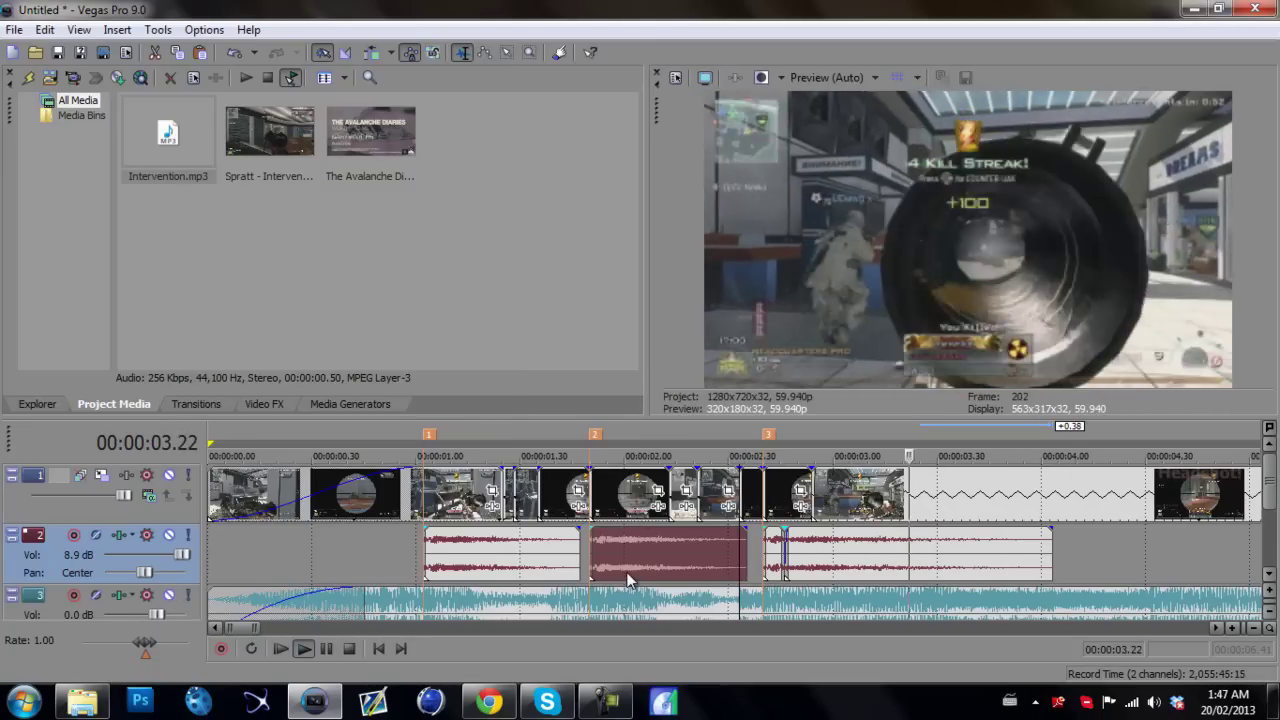
scroll(630, 580, "up", 2)
key("space")
left_click(566, 497)
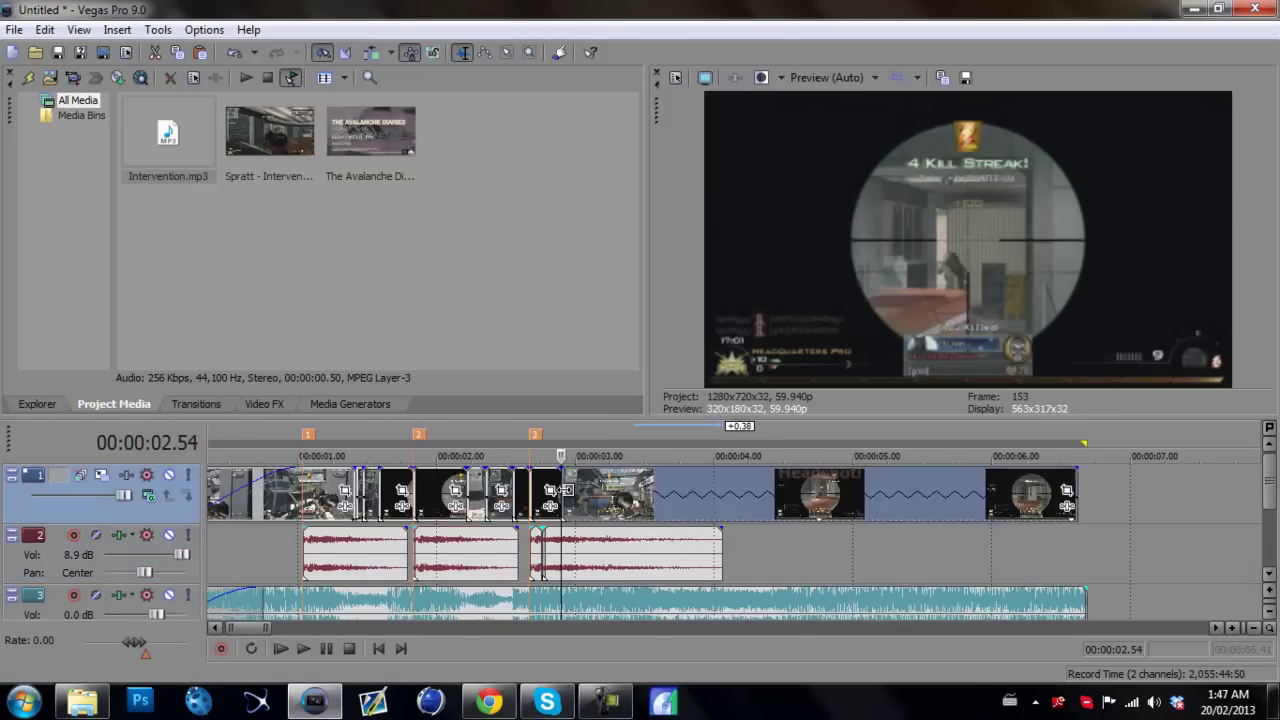
scroll(566, 497, "up", 2)
scroll(566, 497, "down", 3)
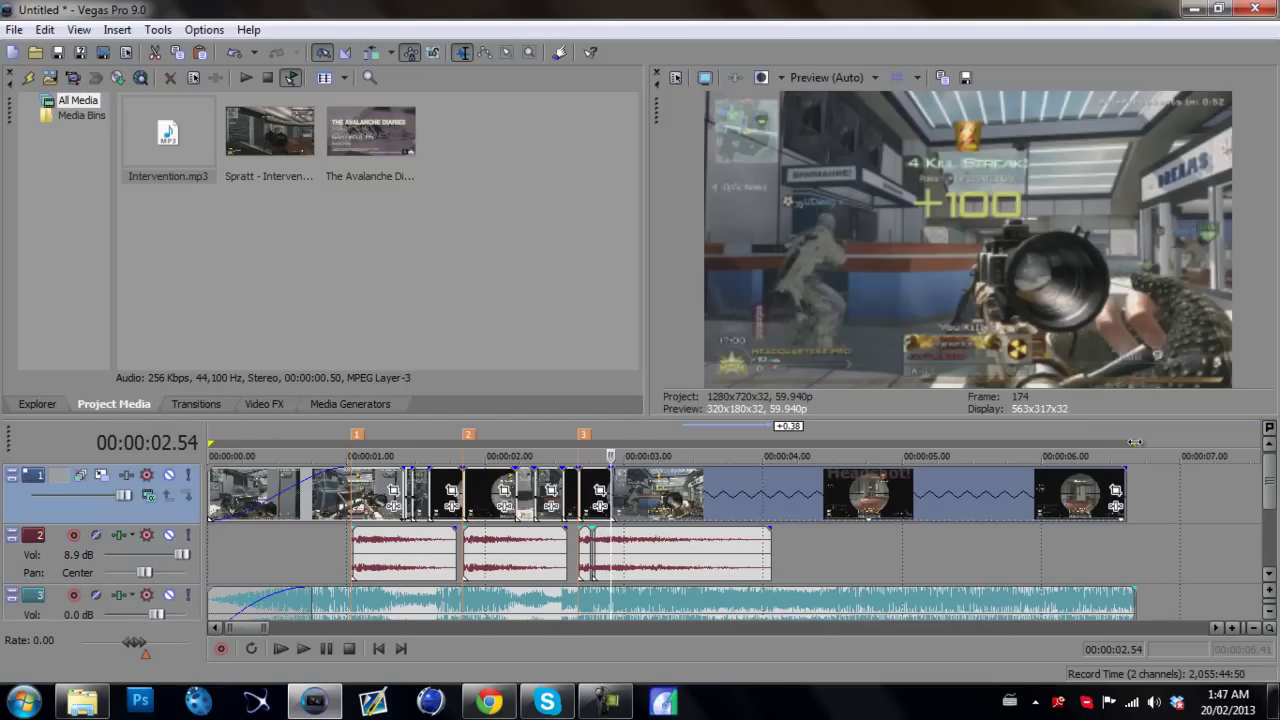
Set the preview quality to Best (Full) with the playhead on the scope shot at 02.59.
left_click(386, 641)
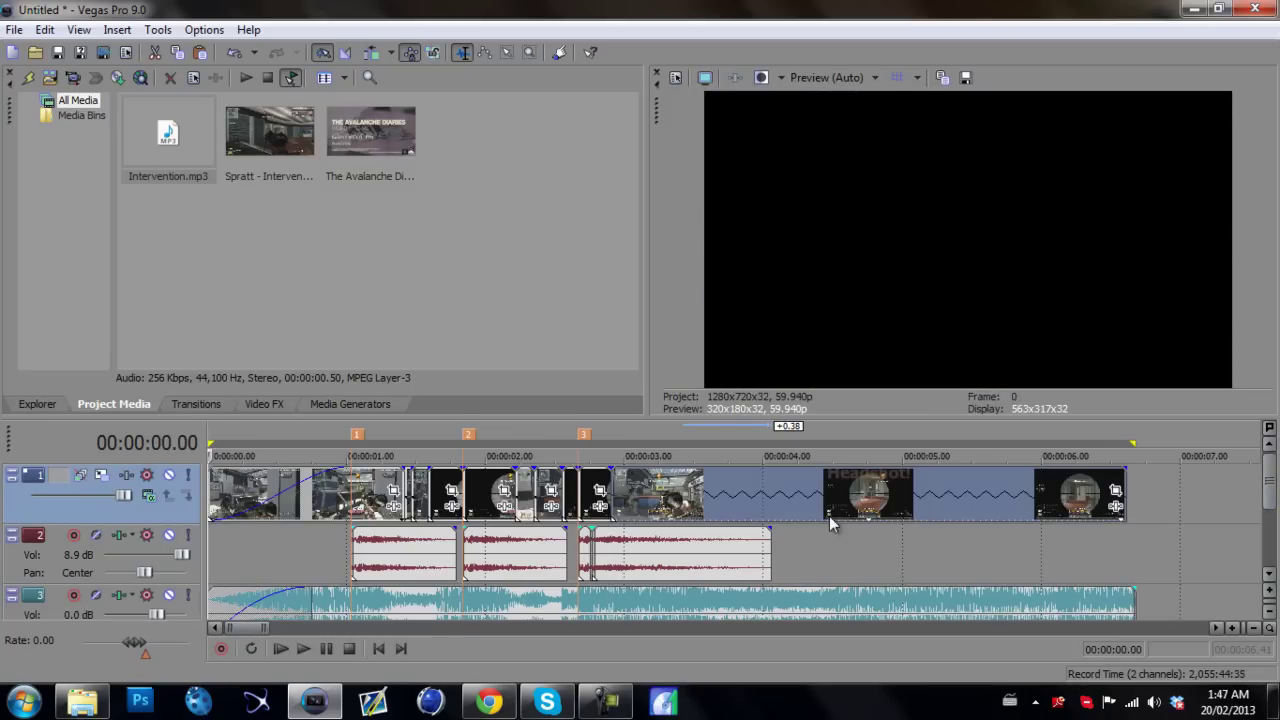
left_click(622, 484)
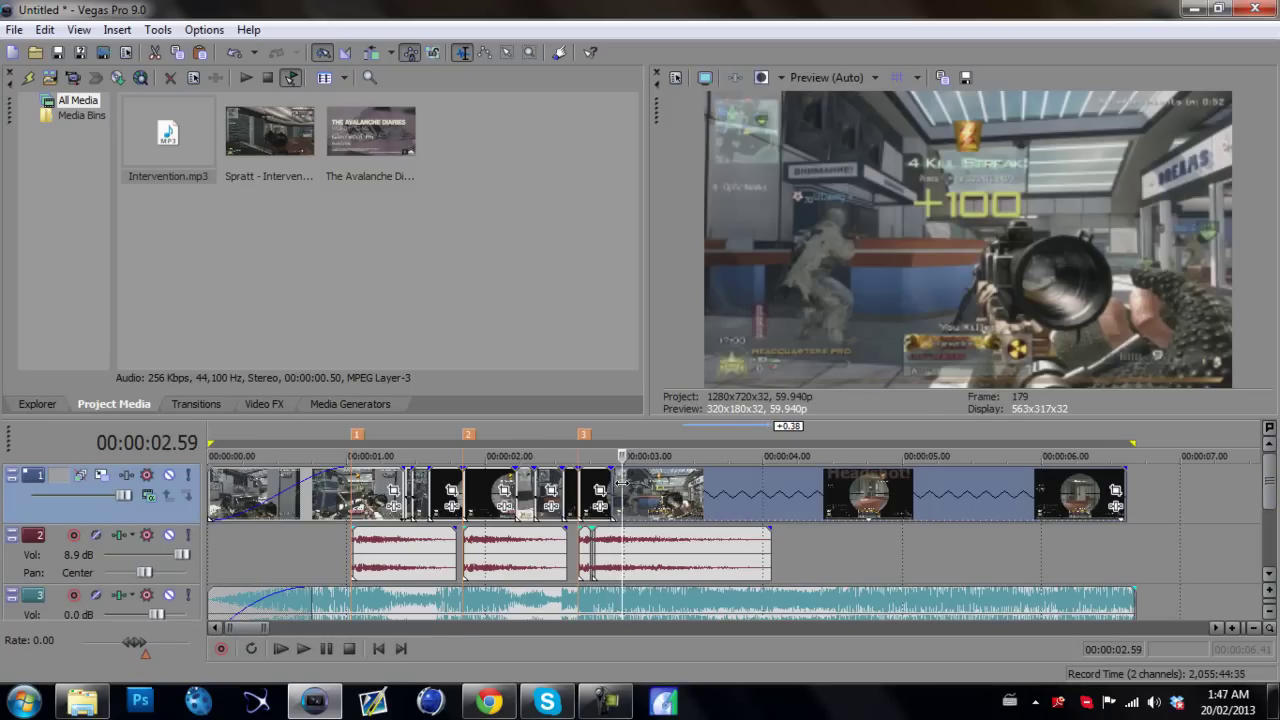
left_click(818, 76)
mouse_move(835, 156)
left_click(918, 174)
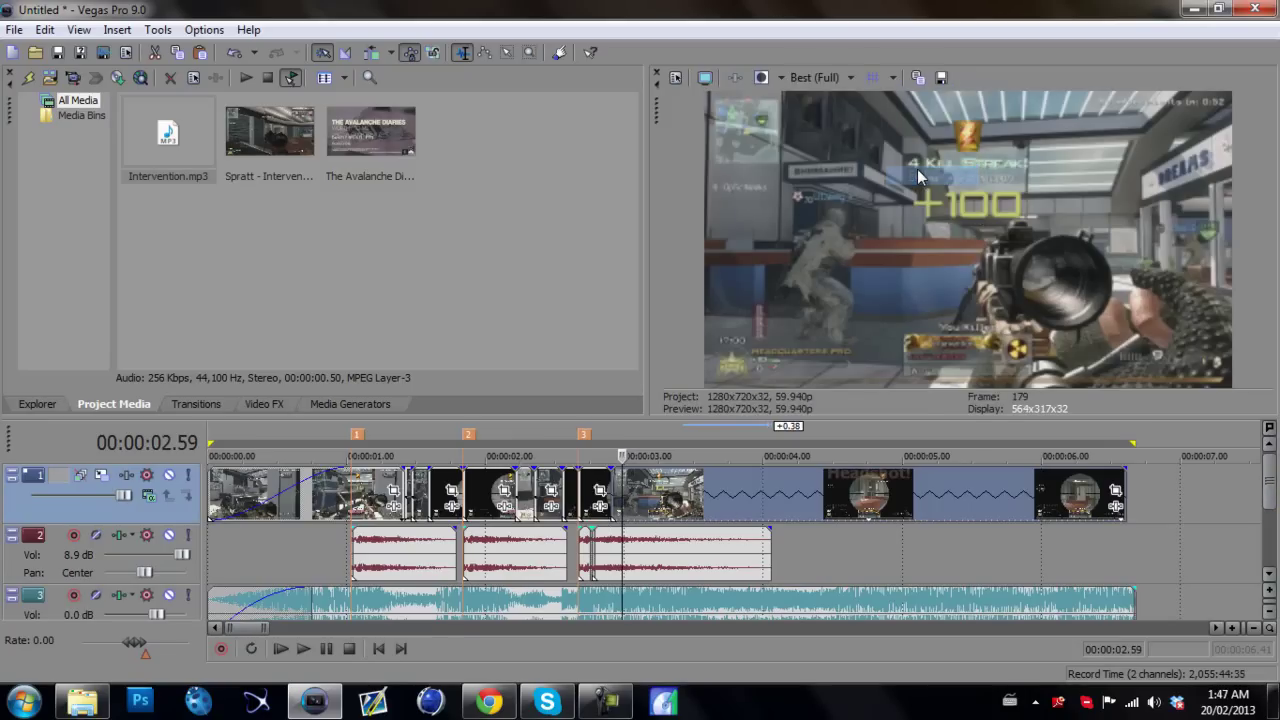
Show the Color Corrector (Secondary) presets in the Video FX list.
left_click(264, 404)
left_click_drag(139, 300, 138, 80)
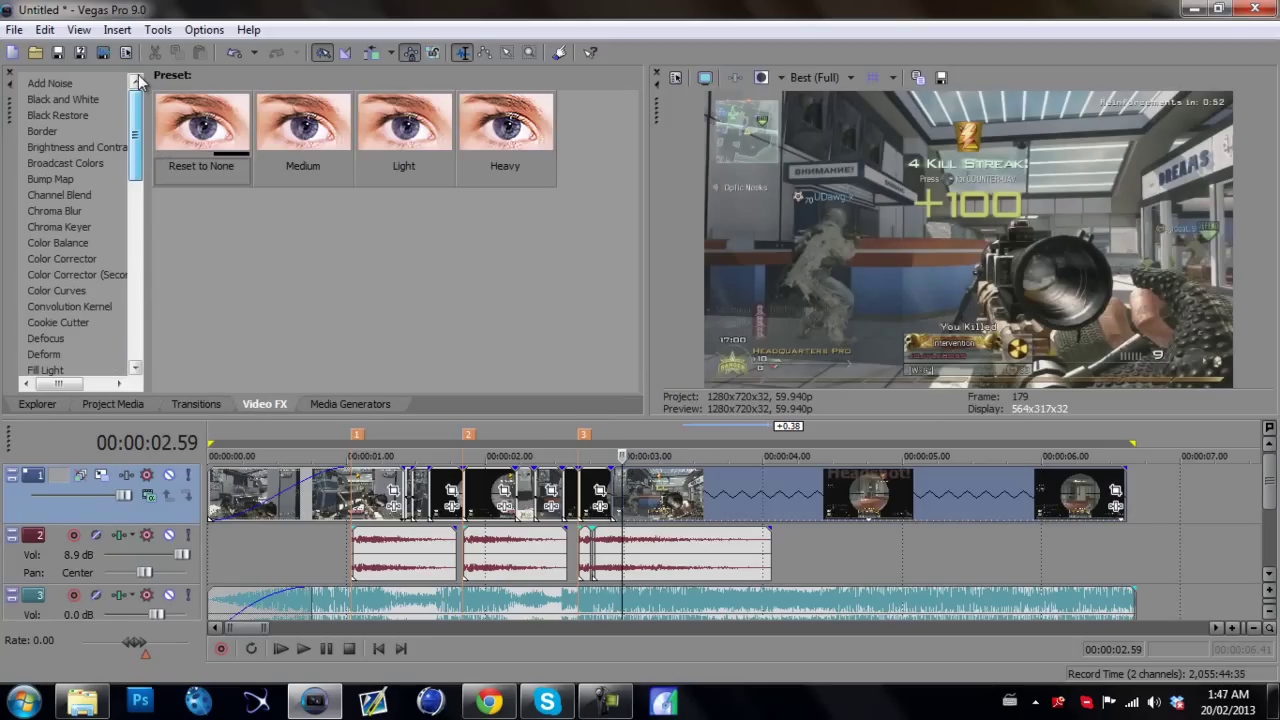
left_click(65, 259)
left_click(72, 274)
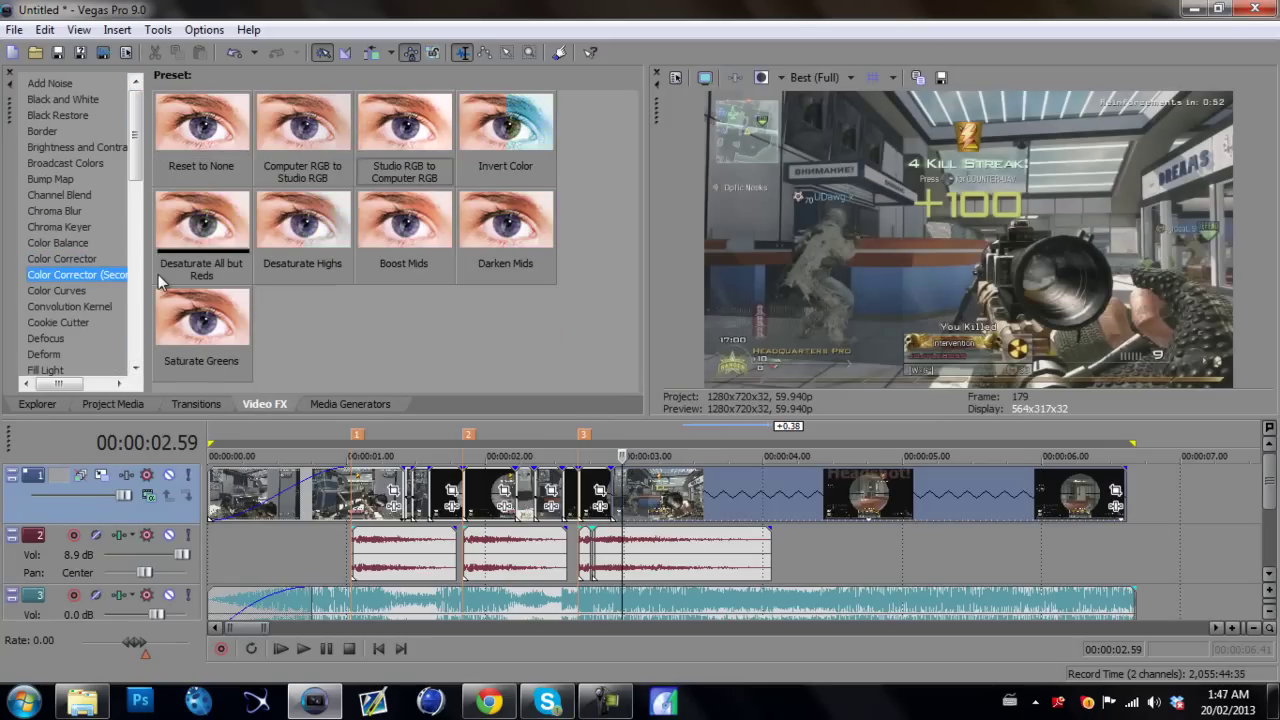
mouse_move(148, 284)
left_mouse_down()
mouse_move(275, 285)
mouse_move(131, 288)
left_mouse_up()
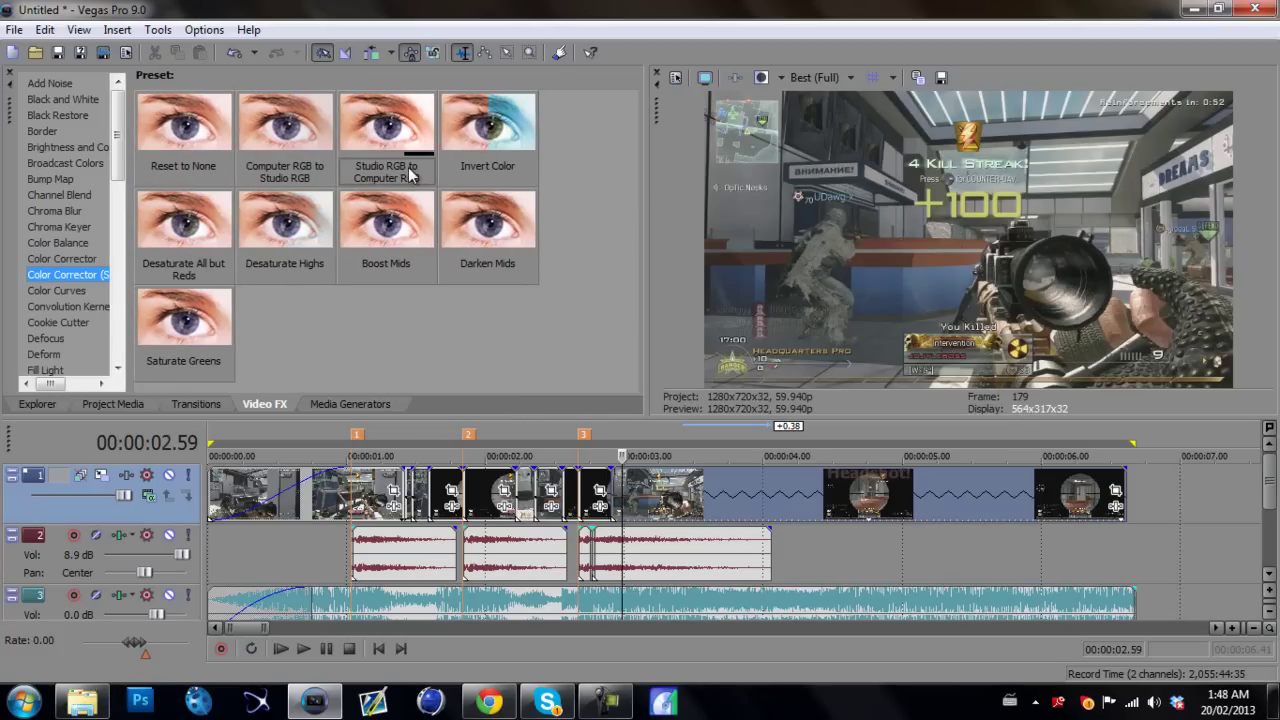
Drop the Studio RGB to Computer RGB preset onto Track 1 and show its keyframe lane.
left_click(417, 160)
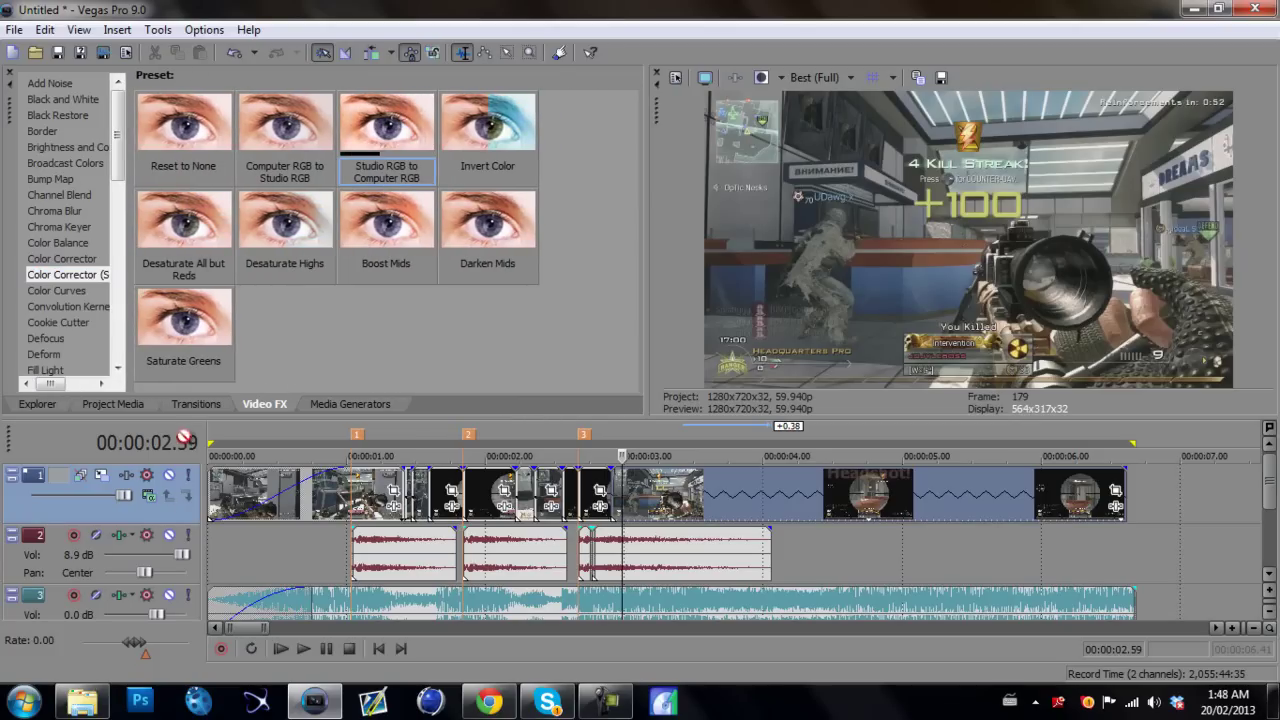
left_click_drag(168, 512, 168, 512)
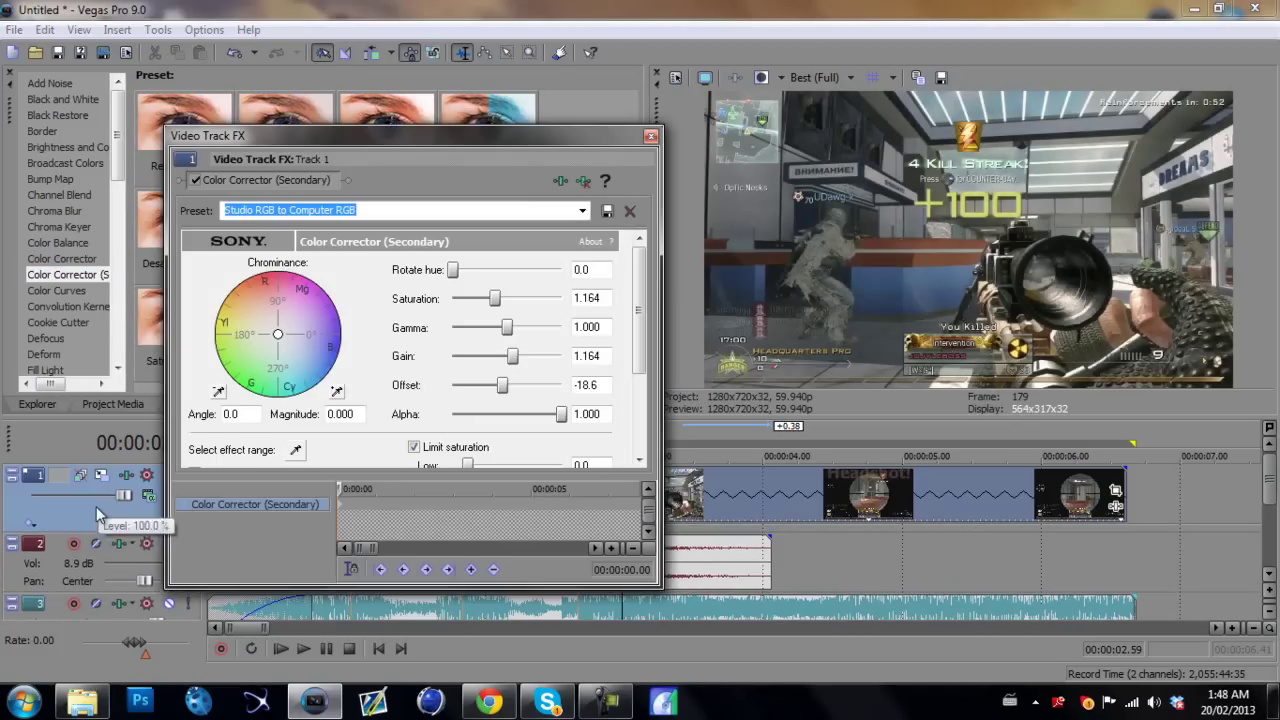
left_click(651, 136)
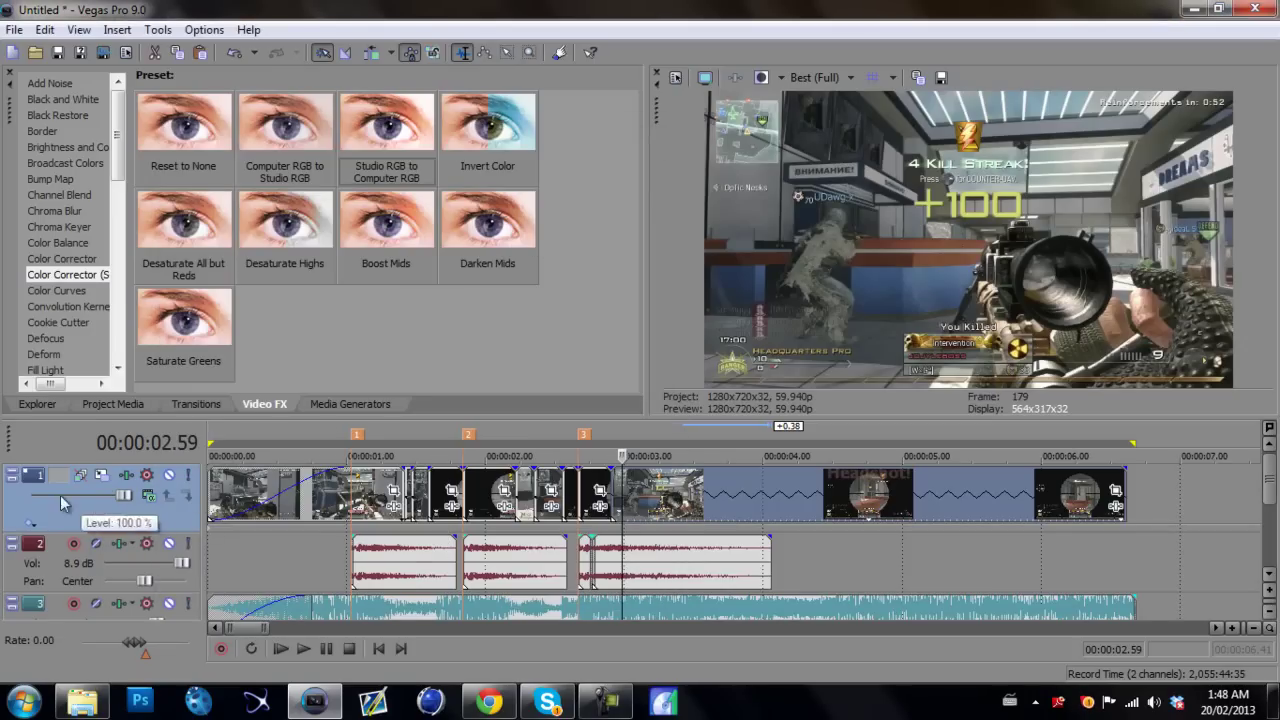
left_click(30, 522)
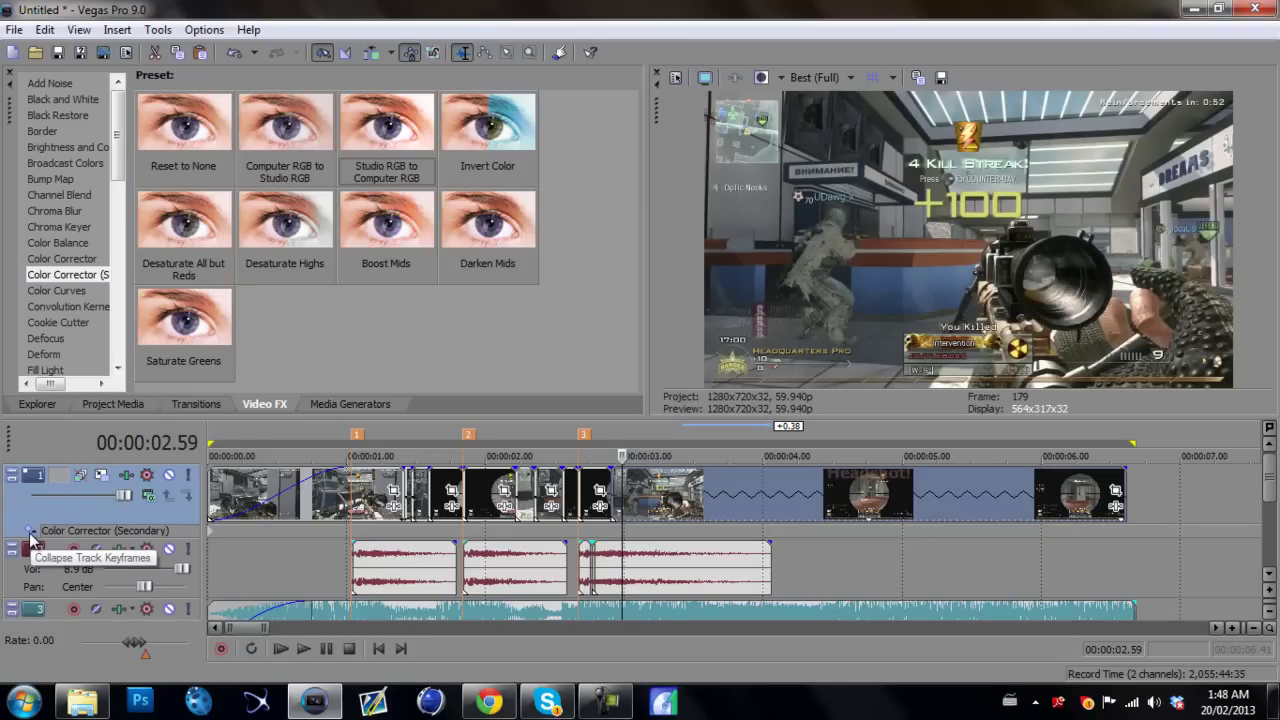
left_click(1168, 482)
scroll(1150, 490, "down", 5)
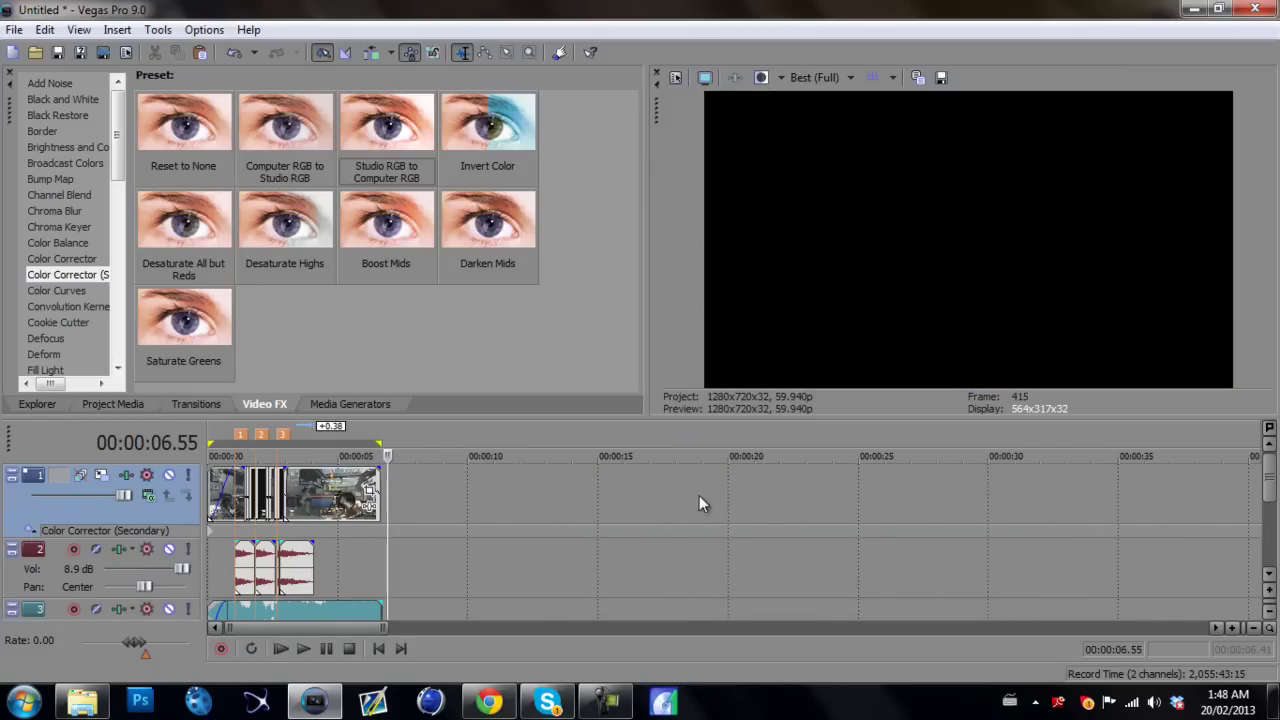
left_click(32, 523)
scroll(317, 456, "up", 3)
left_click(447, 510)
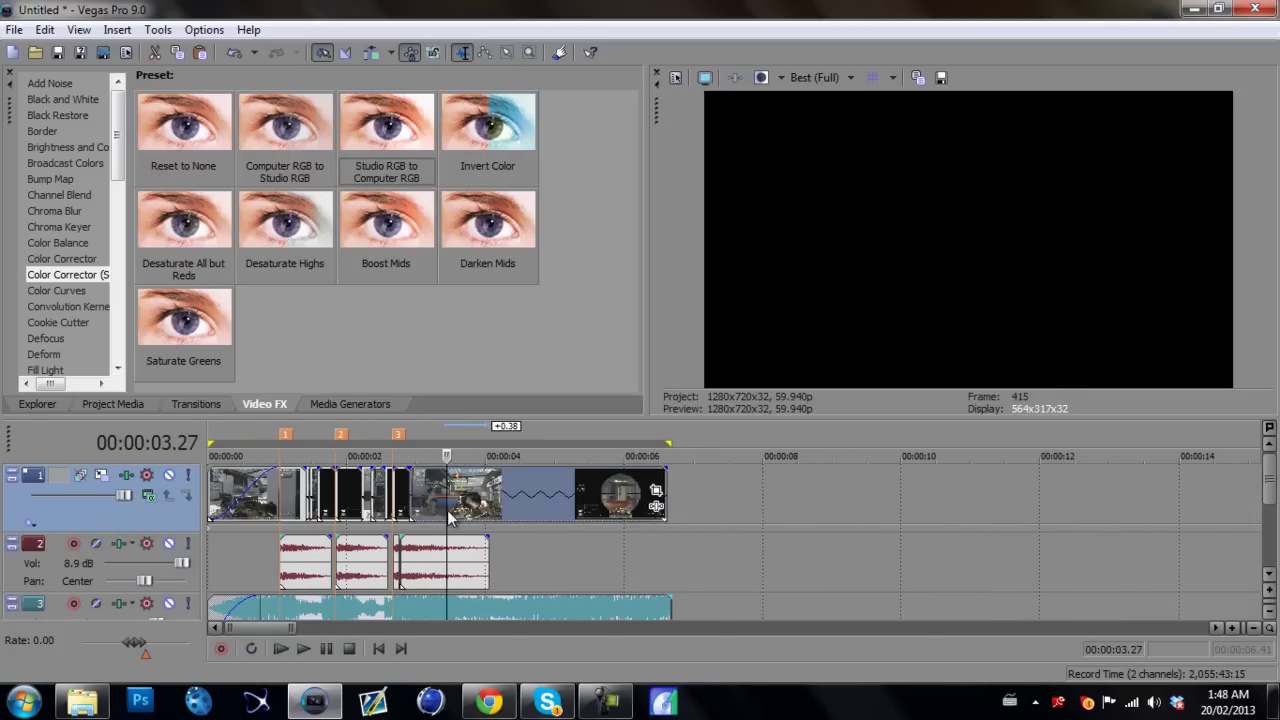
scroll(445, 510, "down", 2)
scroll(445, 510, "up", 3)
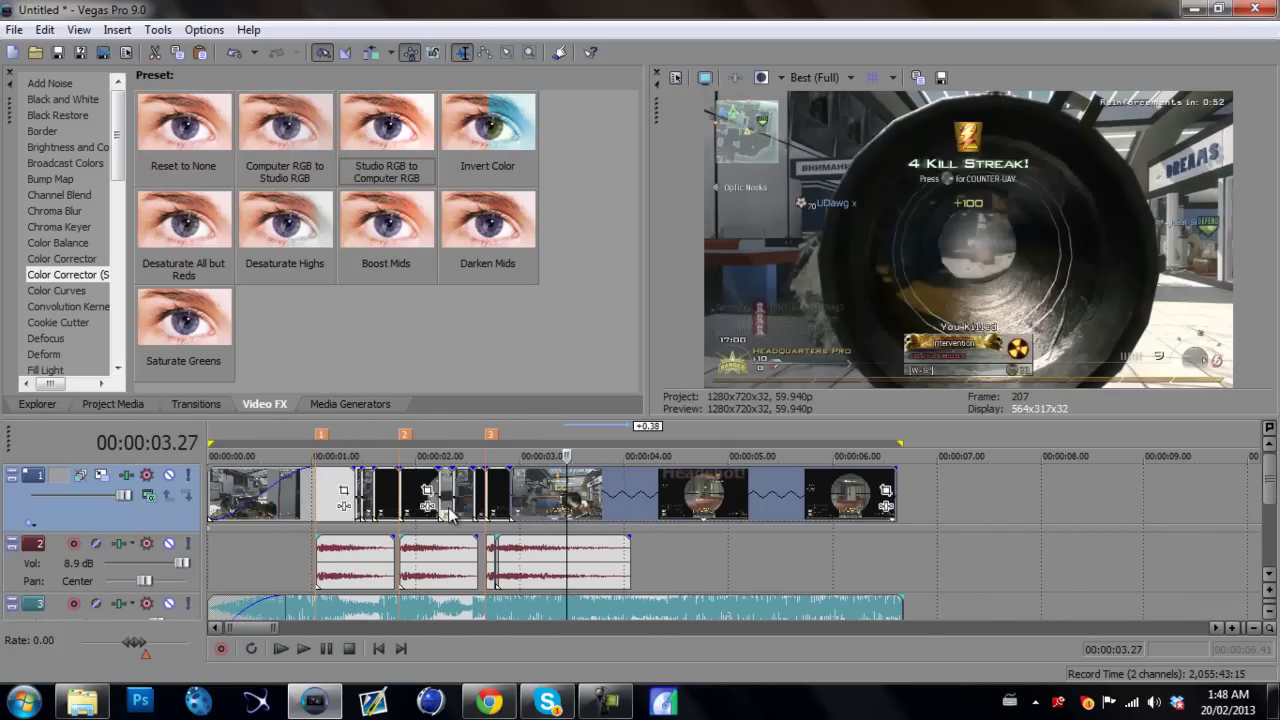
left_click(674, 78)
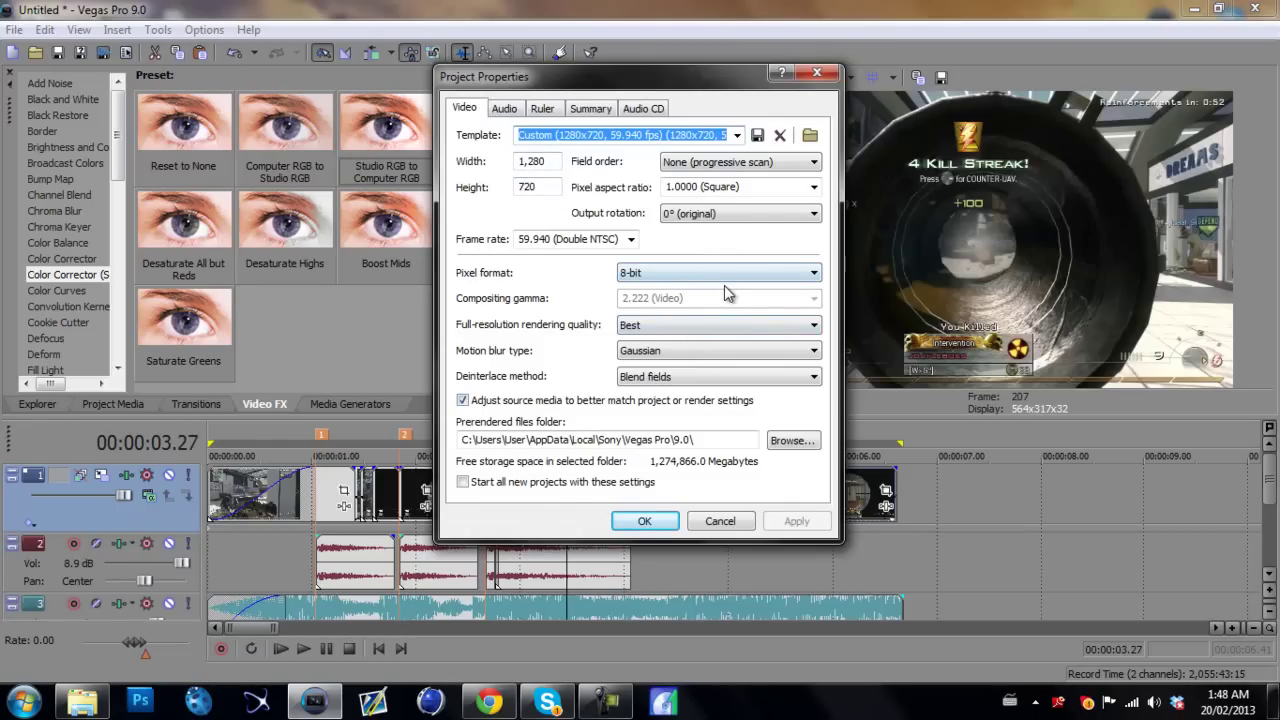
left_click(505, 110)
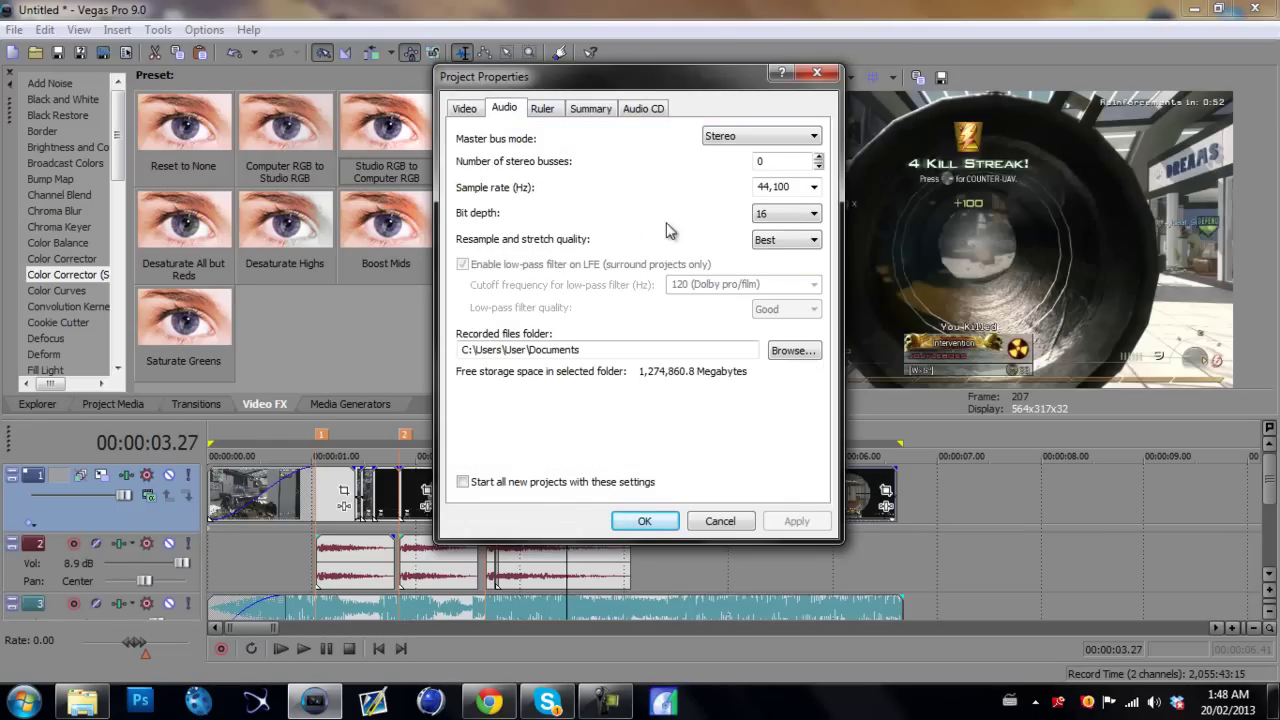
left_click(542, 110)
left_click(590, 108)
left_click(652, 108)
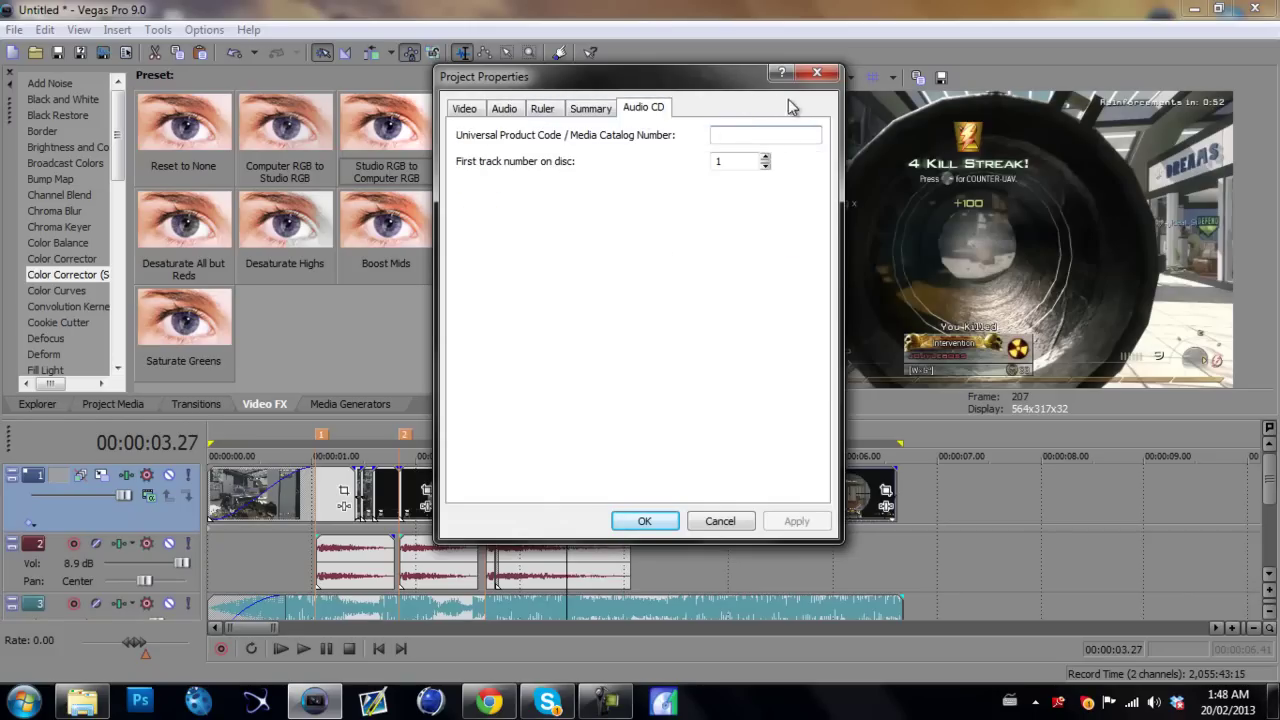
left_click(815, 76)
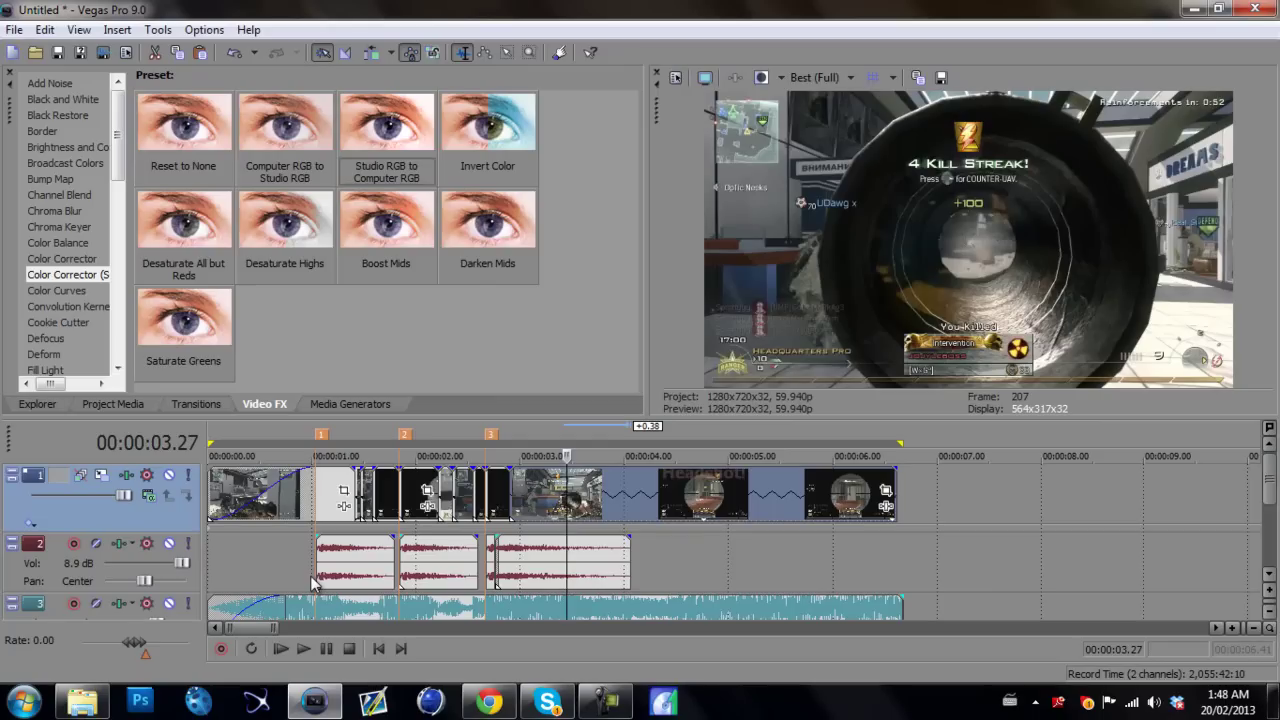
Apply the Color Curves Super HD preset to Track 1.
left_click(60, 292)
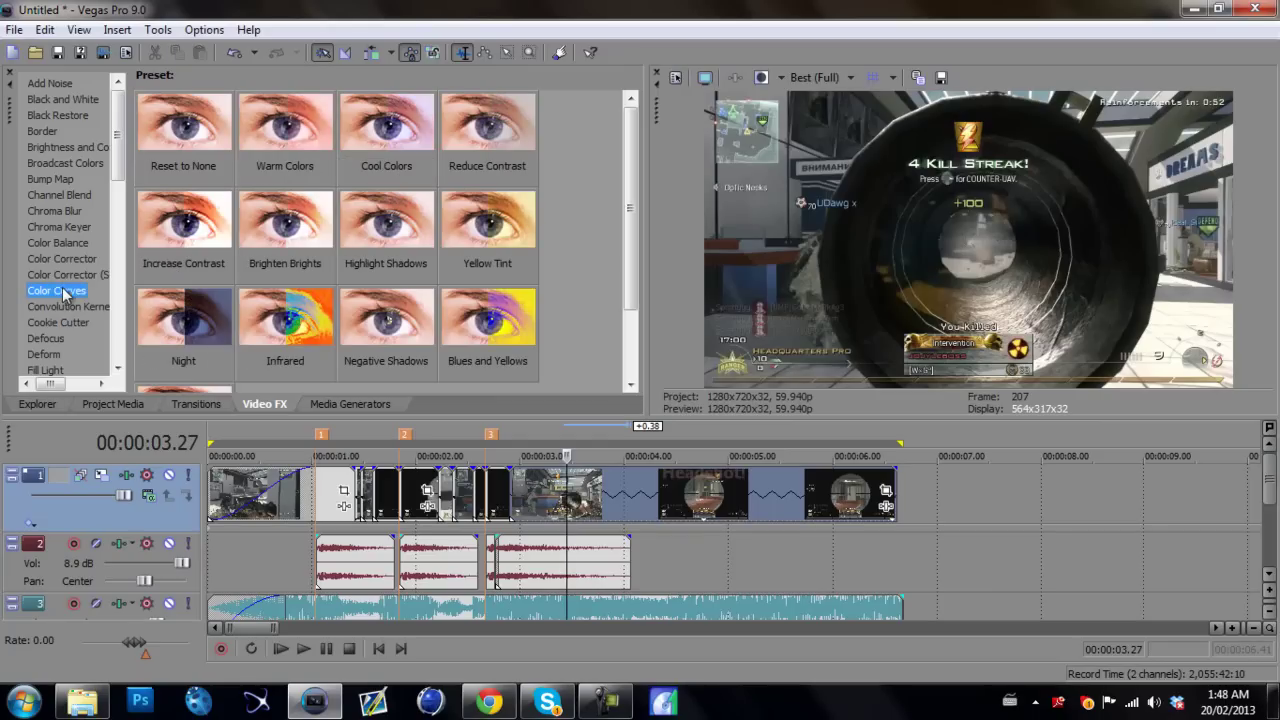
left_click_drag(634, 150, 632, 217)
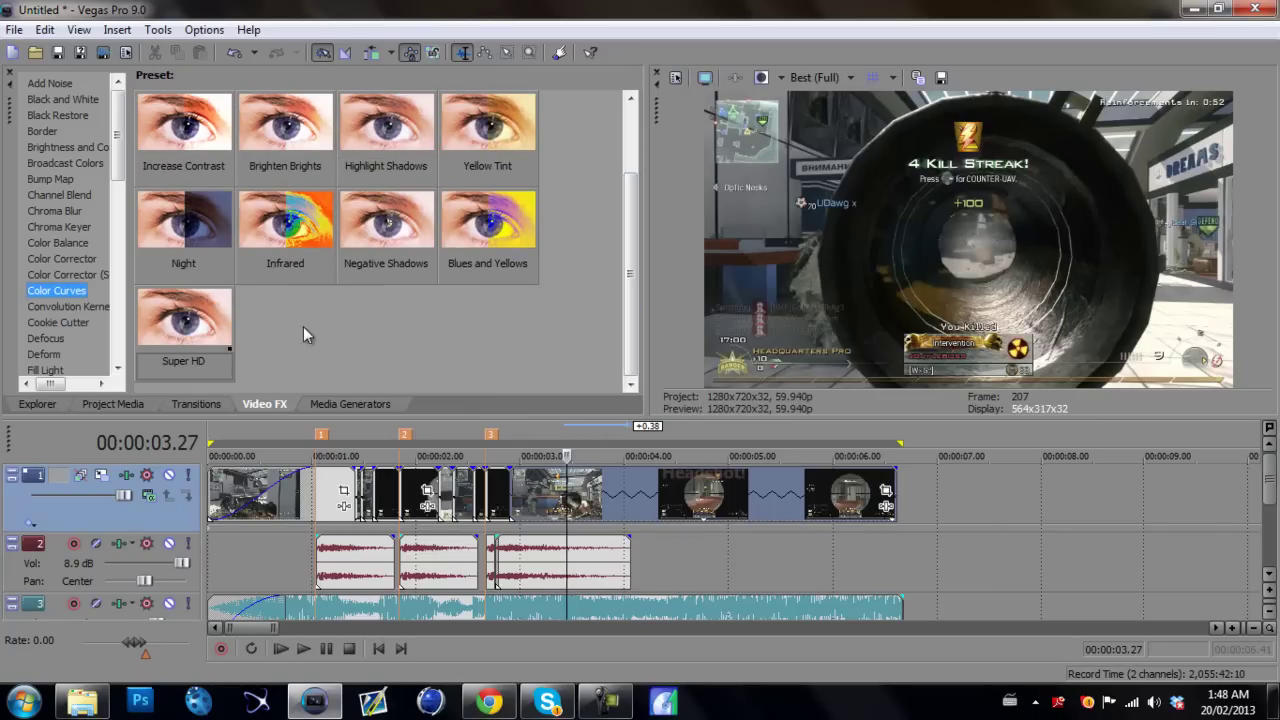
left_click_drag(184, 320, 139, 515)
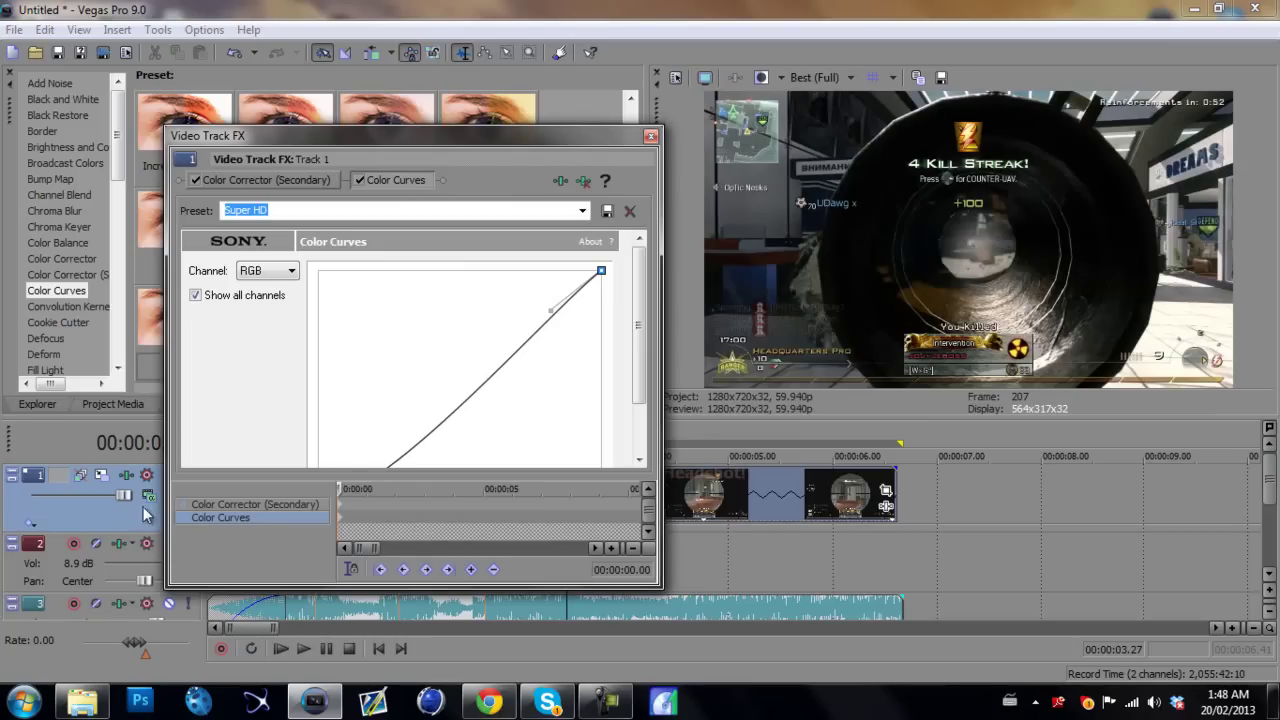
Review the Color Curves and Color Corrector (Secondary) settings in the track effects chain.
scroll(642, 352, "down", 2)
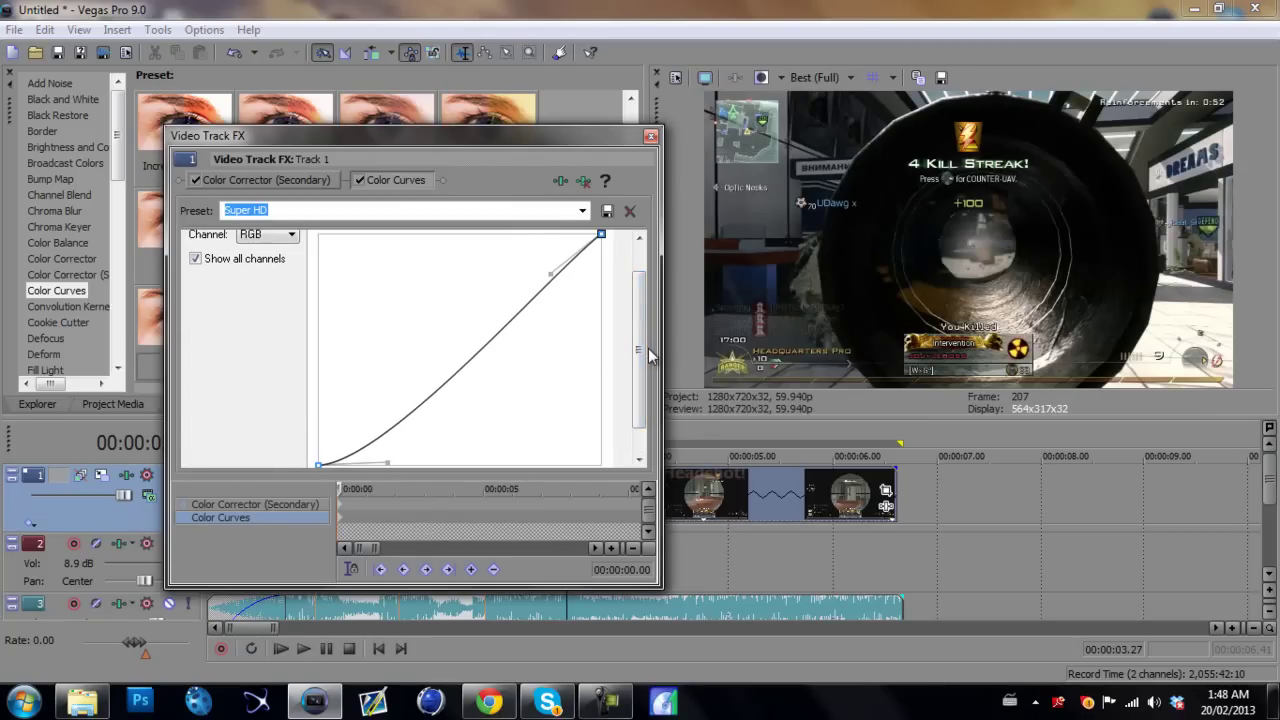
scroll(645, 368, "down", 3)
scroll(643, 365, "up", 3)
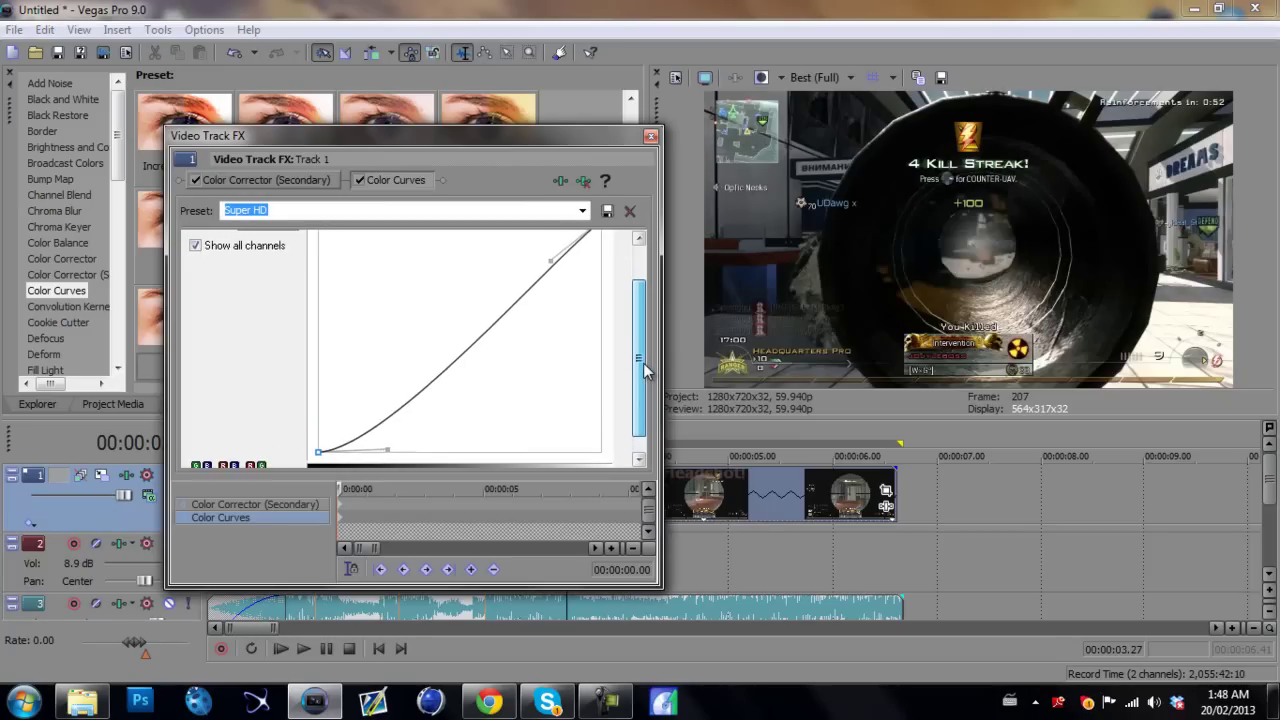
scroll(643, 360, "up", 1)
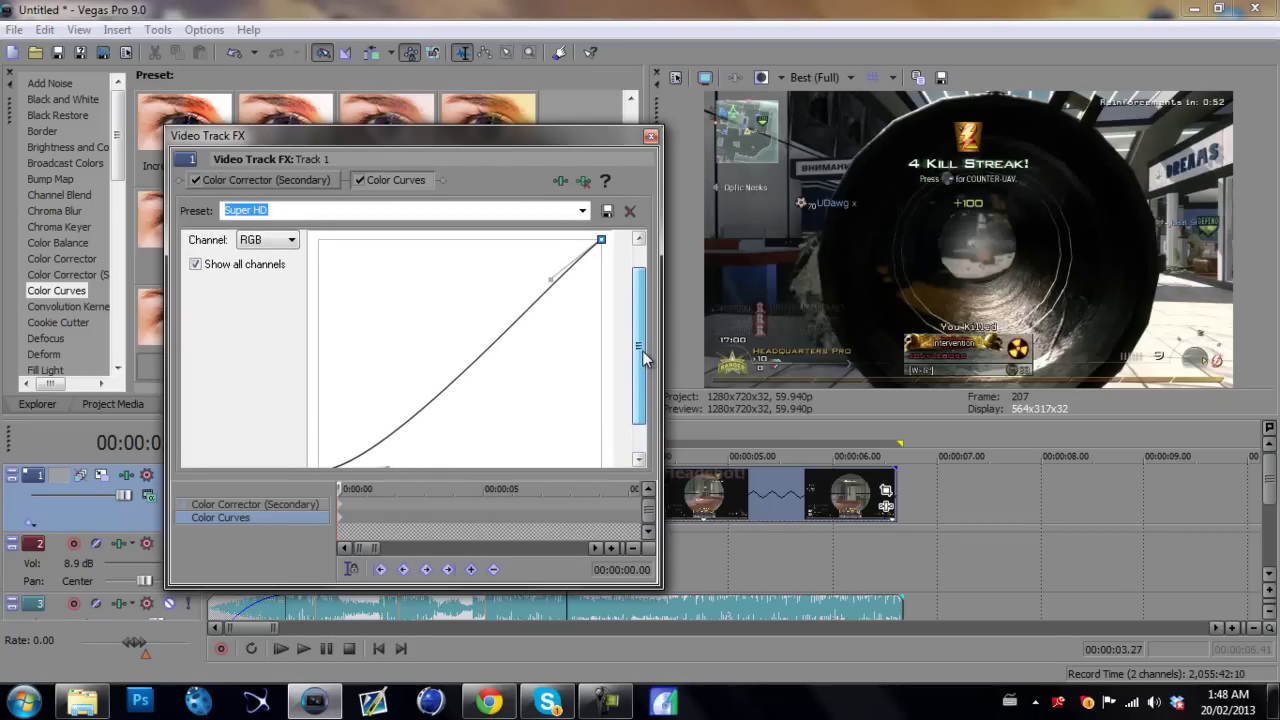
left_click(231, 179)
scroll(640, 330, "down", 3)
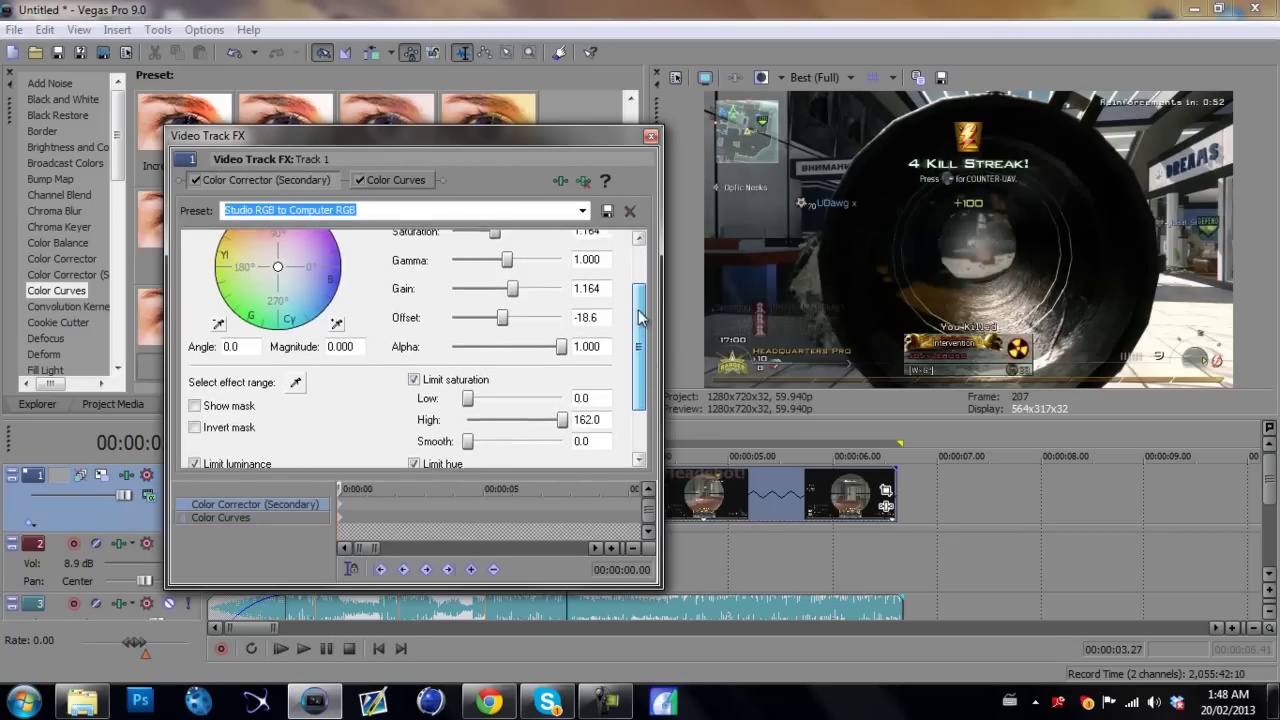
scroll(640, 330, "down", 3)
scroll(640, 330, "up", 6)
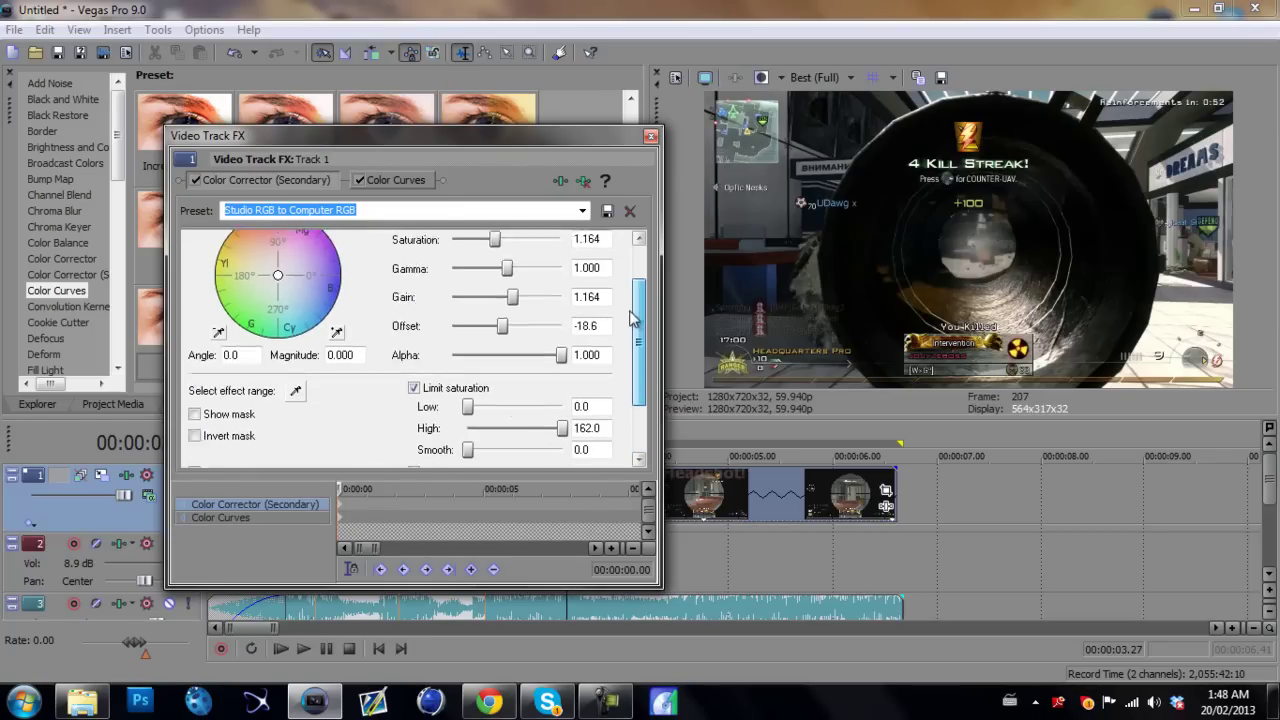
Close the previous track effects window and park the playhead at 00:00:03.12.
left_click(651, 135)
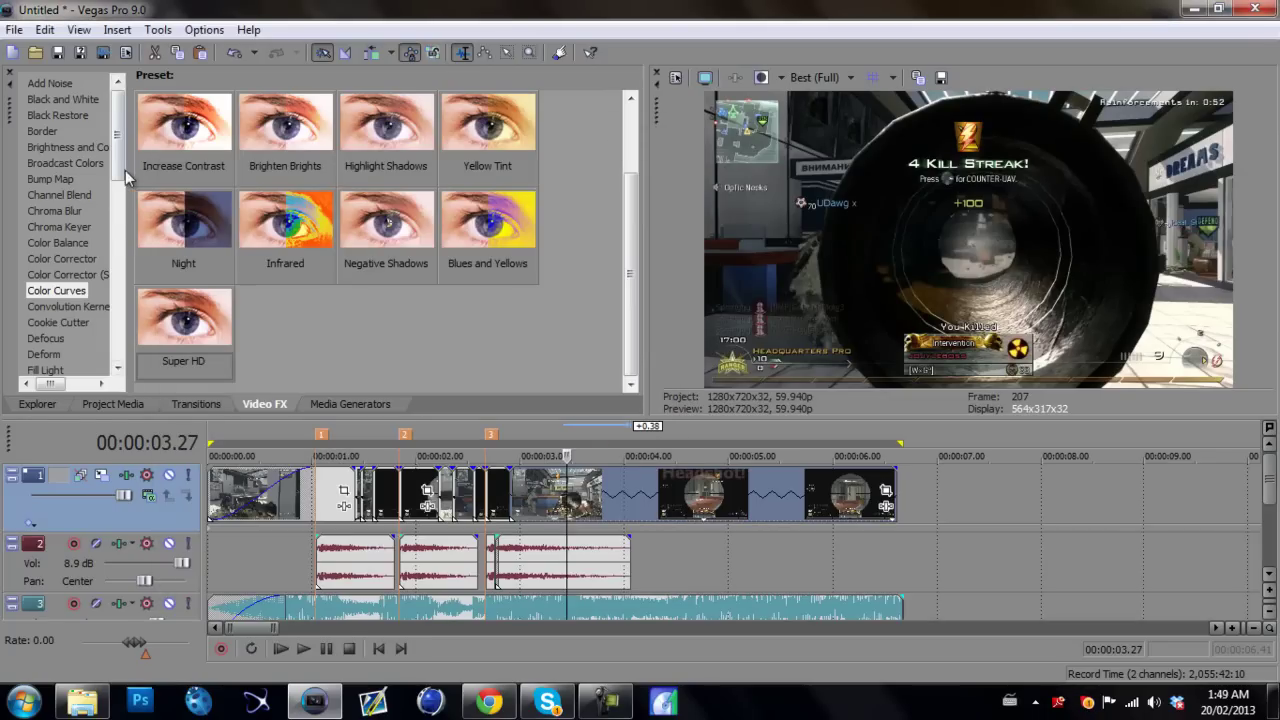
left_click_drag(127, 175, 119, 295)
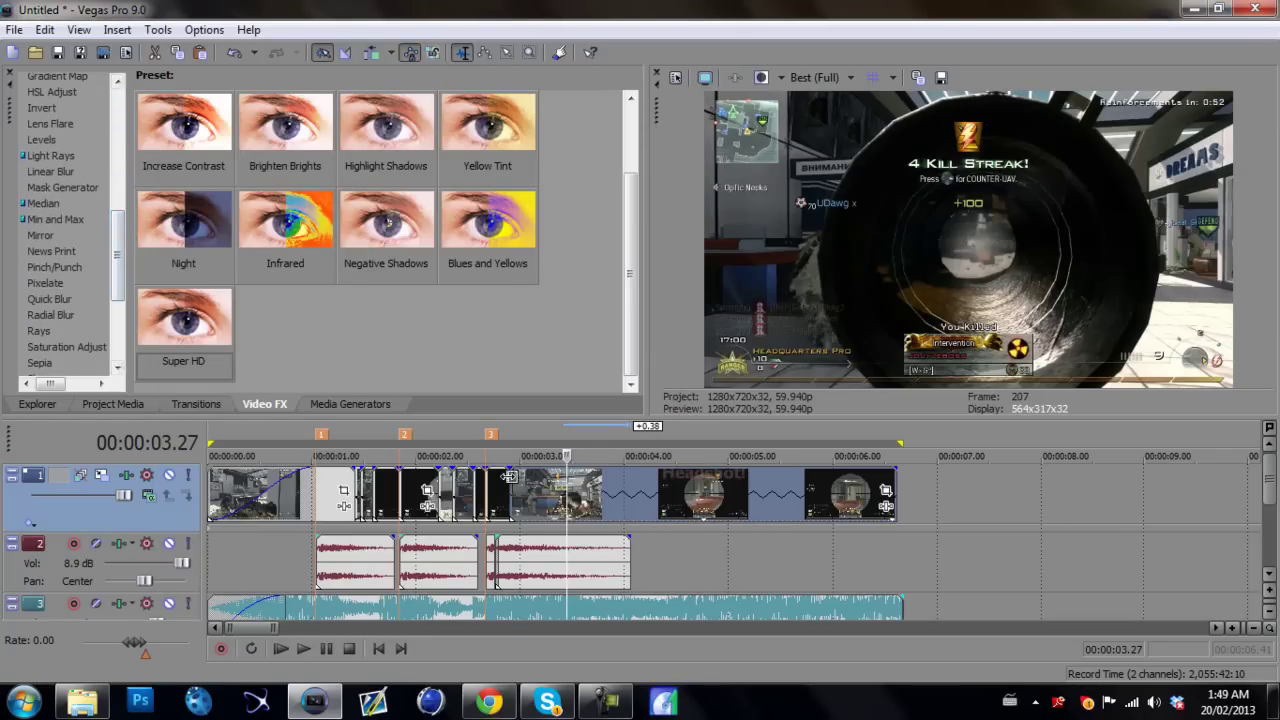
left_click(541, 492)
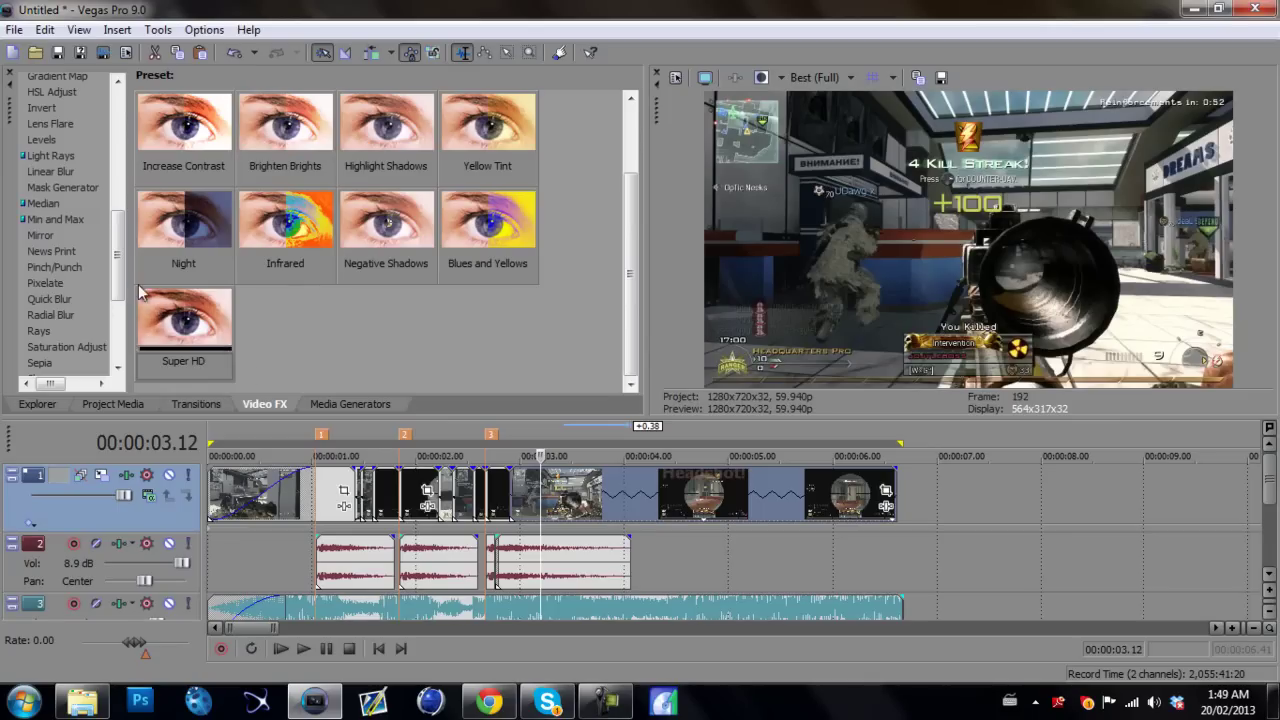
Apply the ReapZz Saturation Adjust preset (Amount 1.0, Center 0.4, Spread 0.7) to video track 1.
scroll(85, 265, "down", 2)
left_click(85, 262)
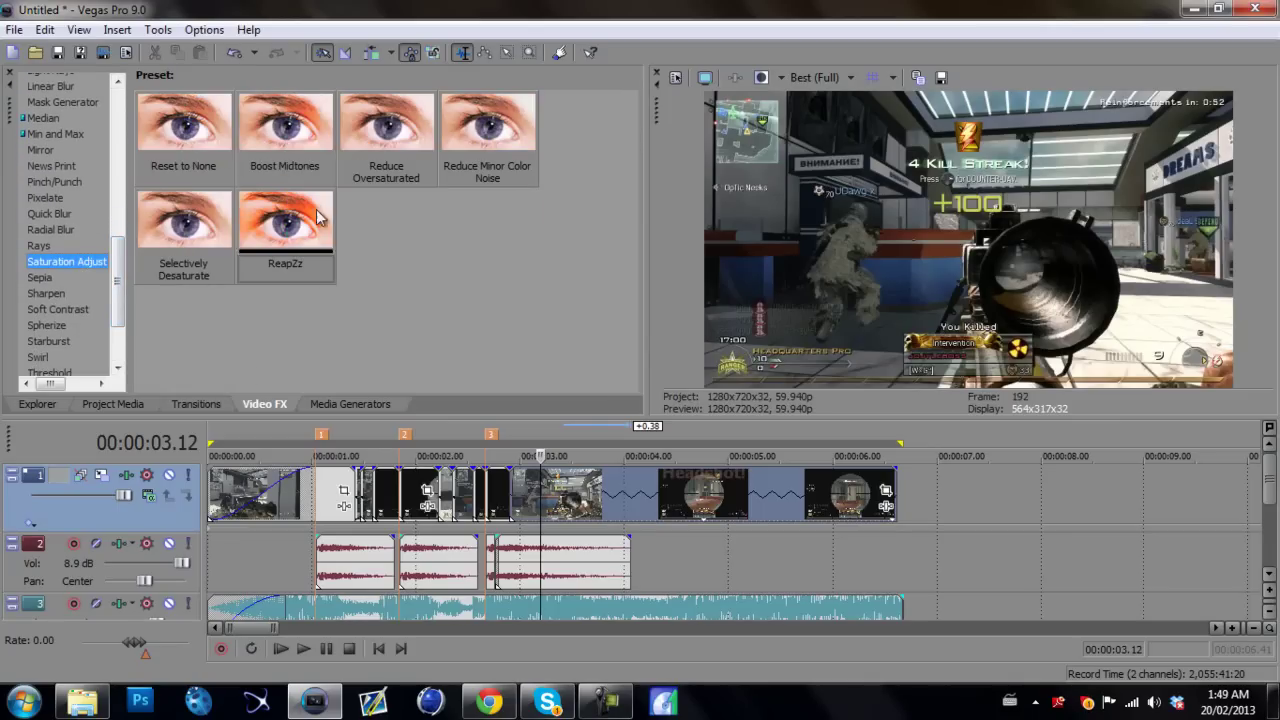
left_click_drag(303, 239, 218, 463)
left_click_drag(164, 514, 164, 514)
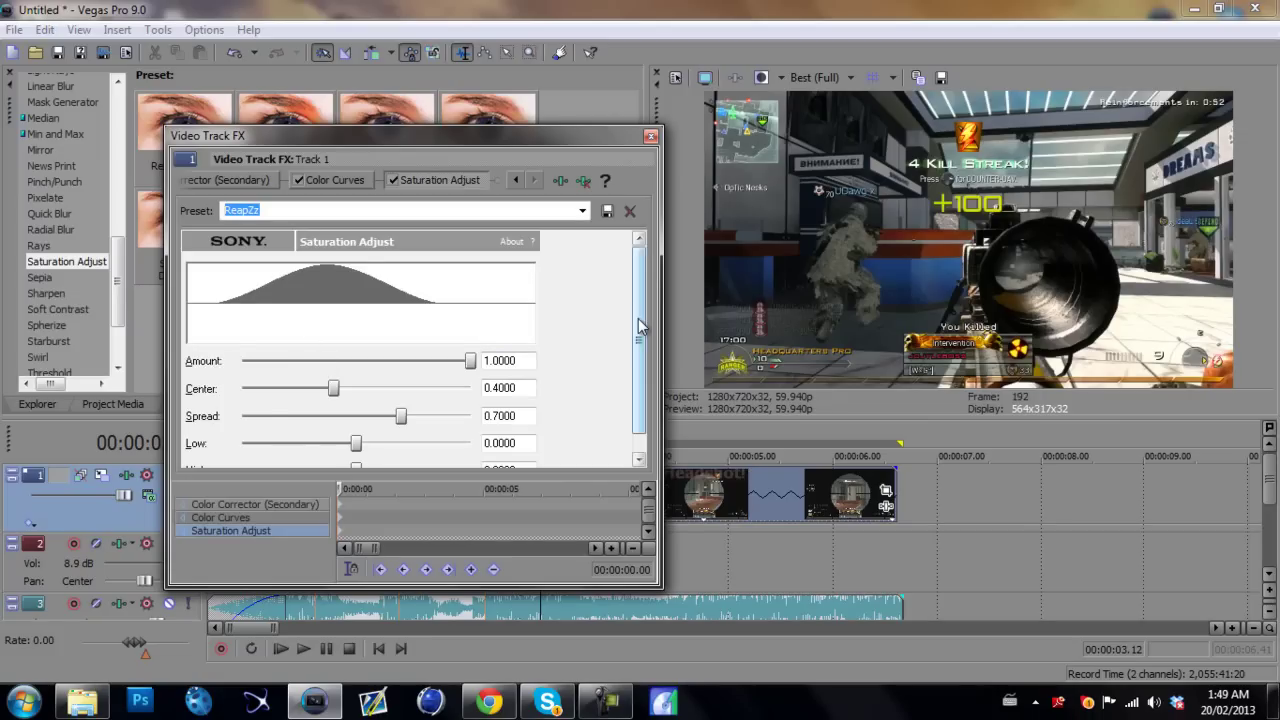
left_click_drag(640, 325, 640, 358)
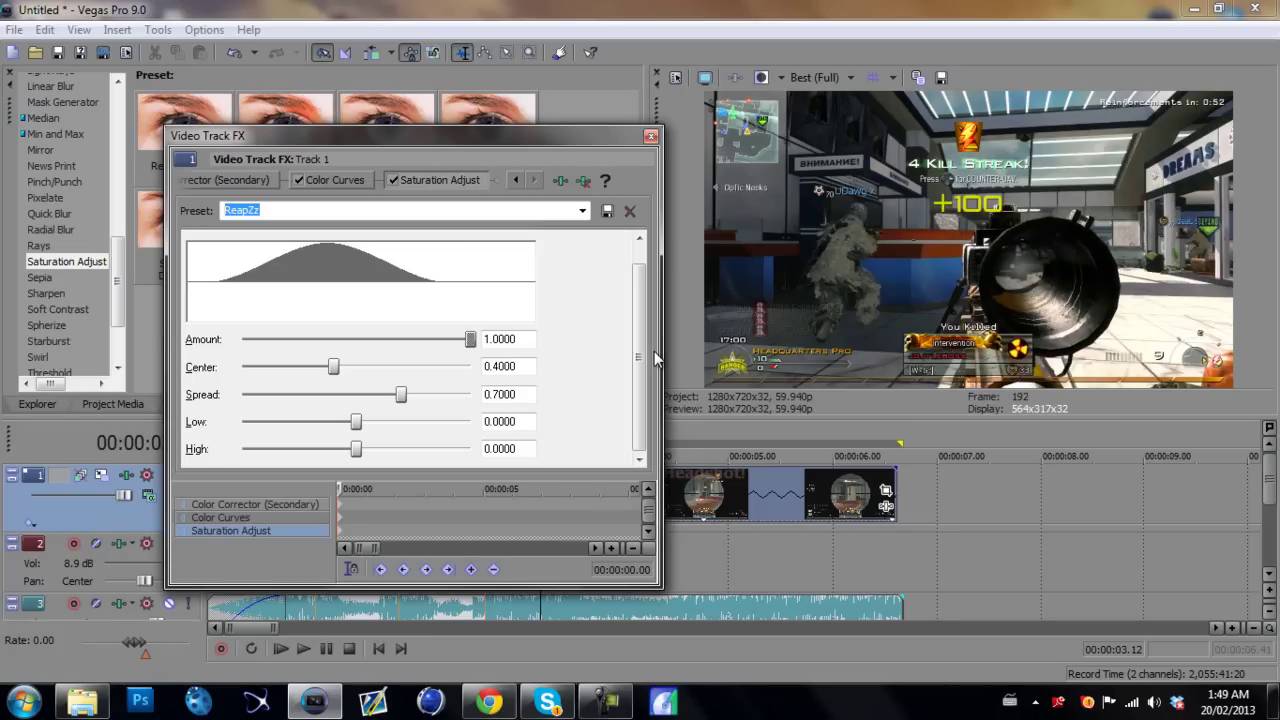
Add an unadjusted Sharpen effect (Amount 0.000) to video track 1 after Saturation Adjust.
left_click(650, 136)
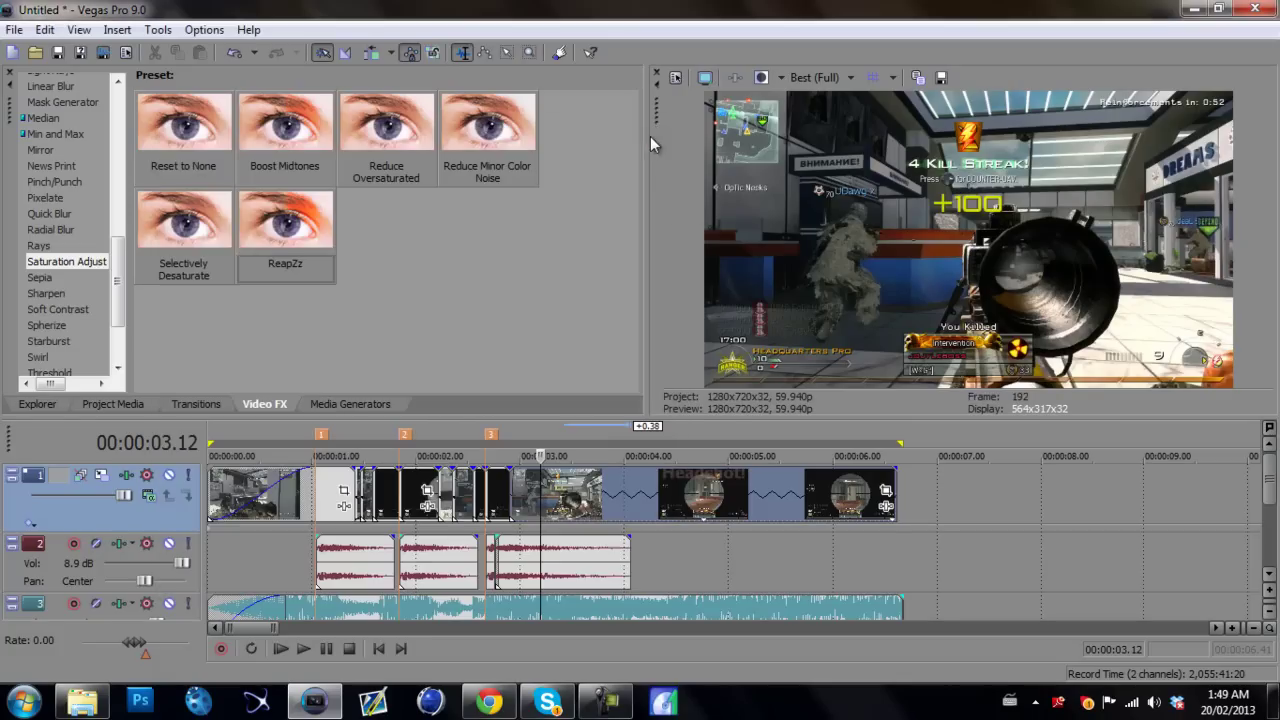
left_click_drag(118, 255, 119, 273)
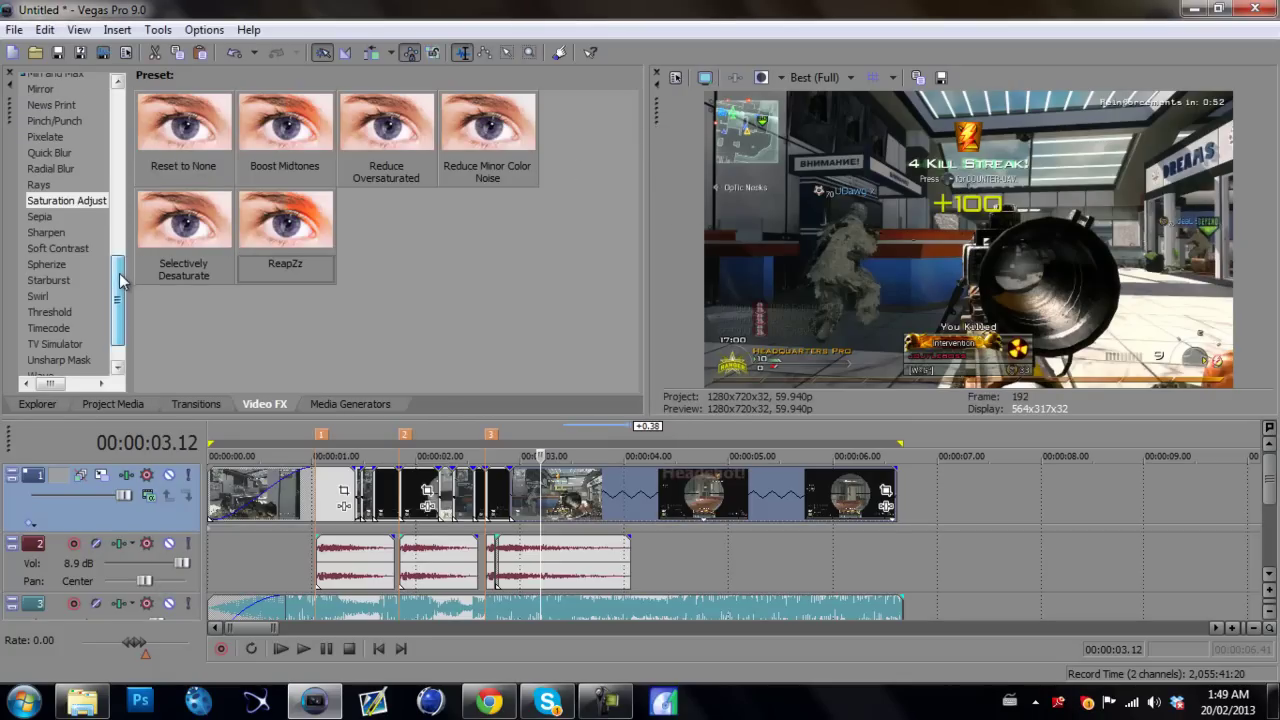
left_click(53, 231)
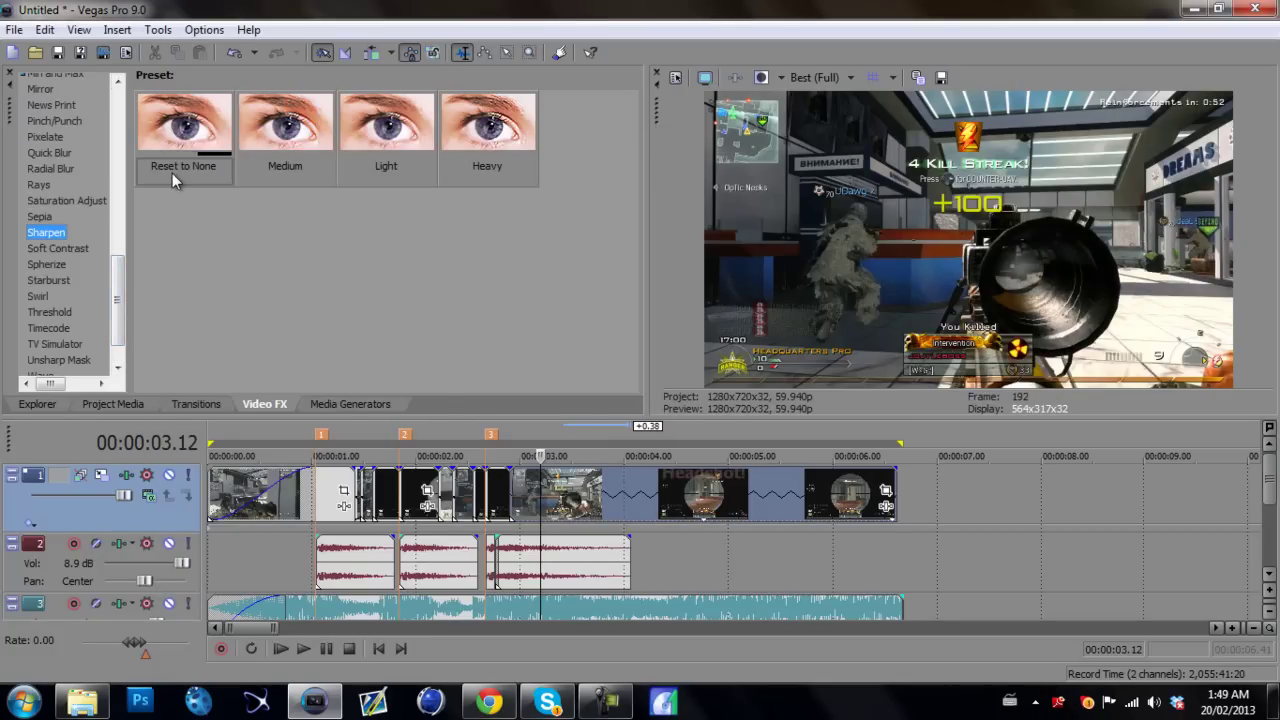
left_click_drag(206, 175, 136, 518)
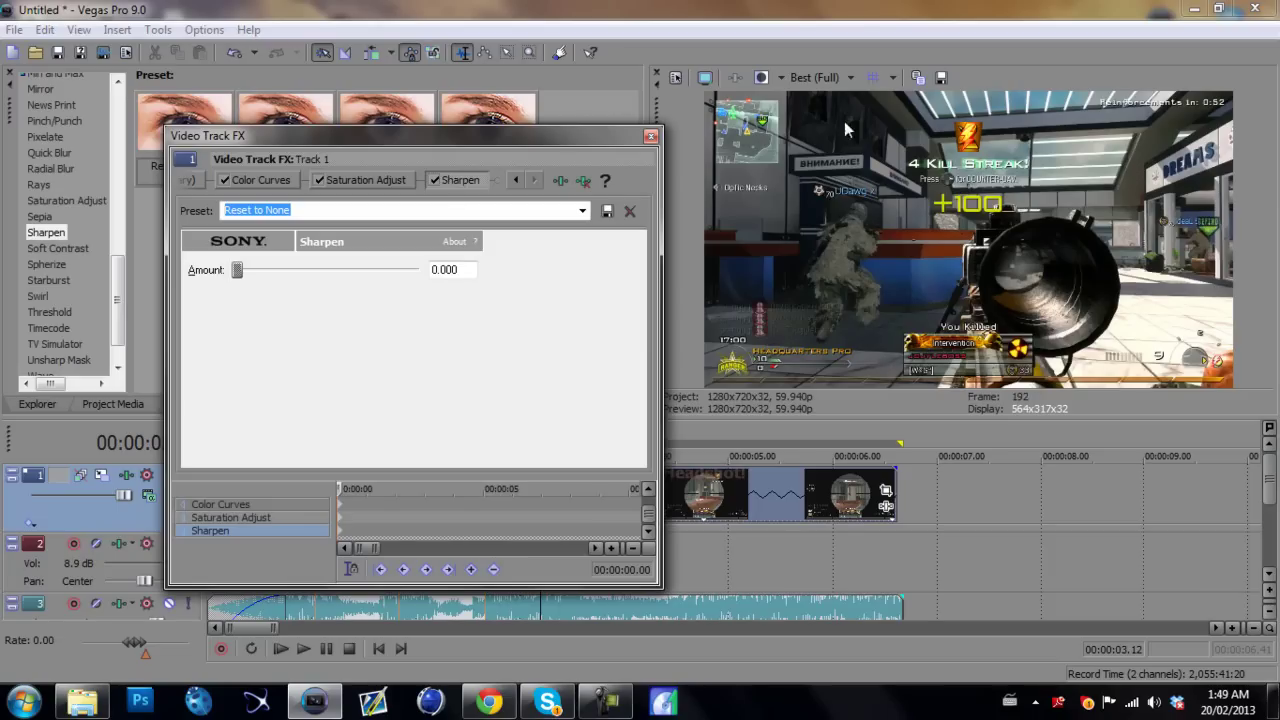
Switch preview quality to Preview (Auto), back to Best (Full), and close the track FX window.
left_click(832, 77)
mouse_move(850, 119)
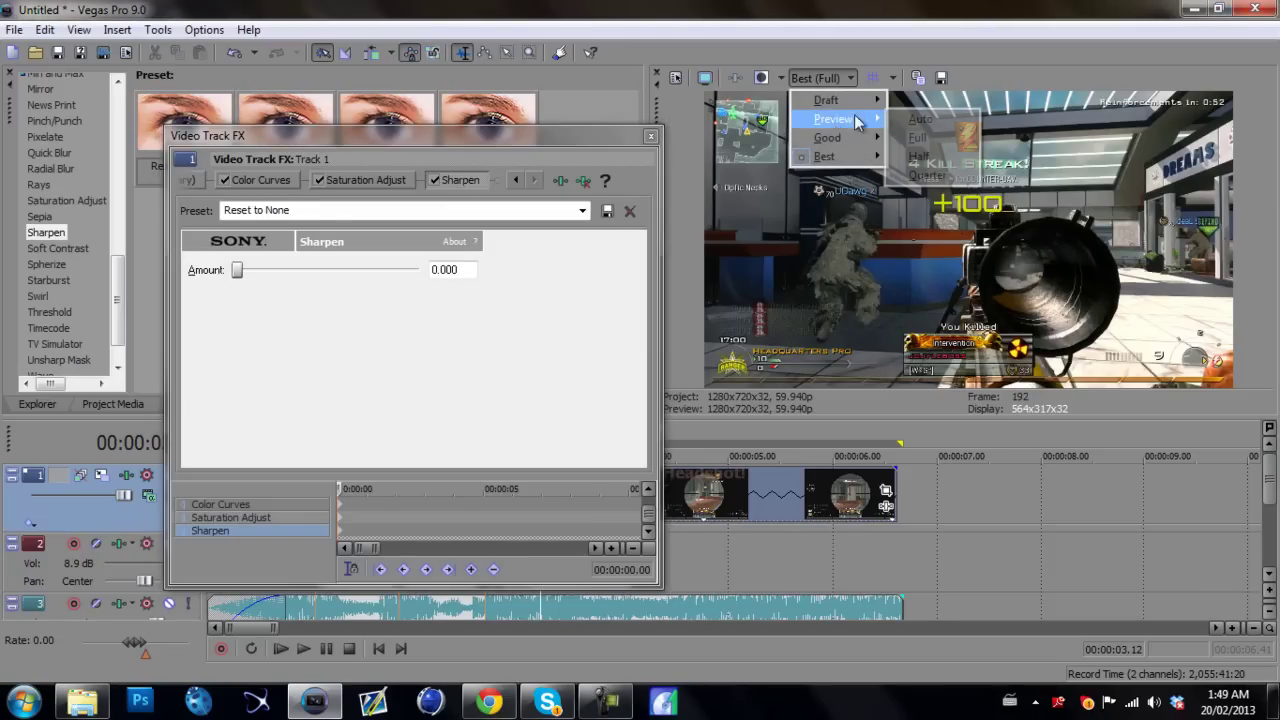
left_click(914, 120)
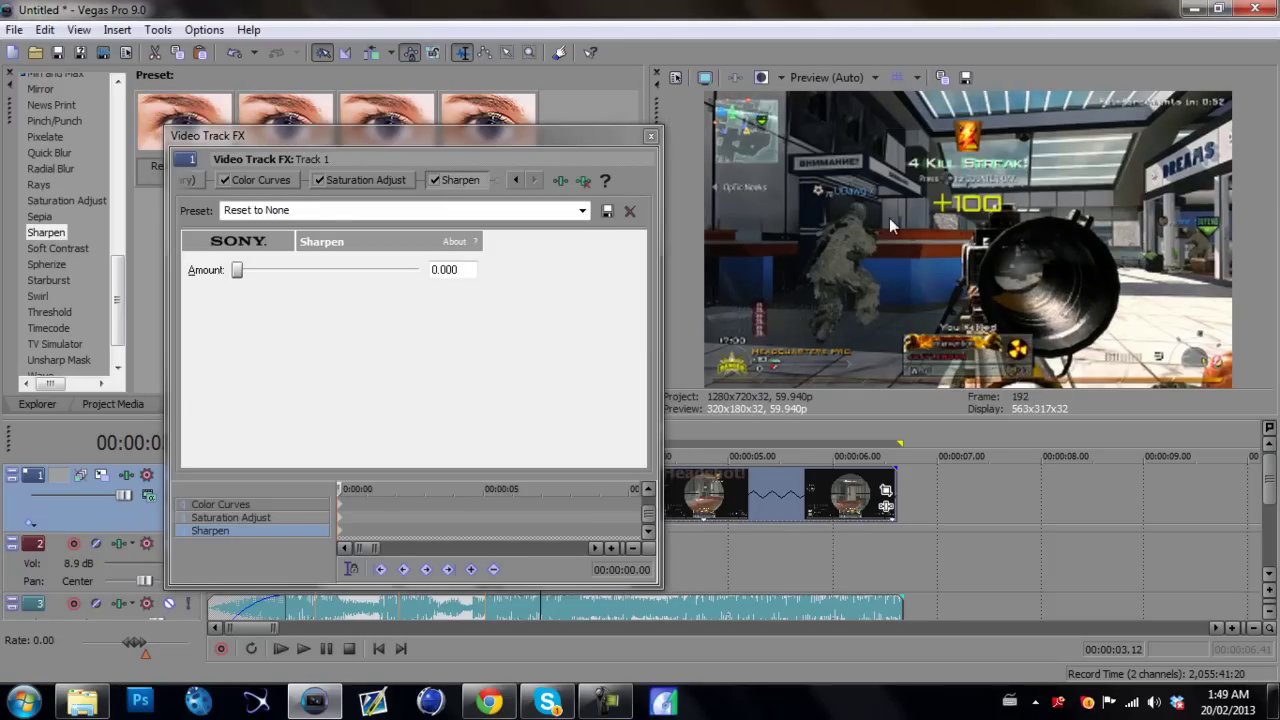
left_click(843, 82)
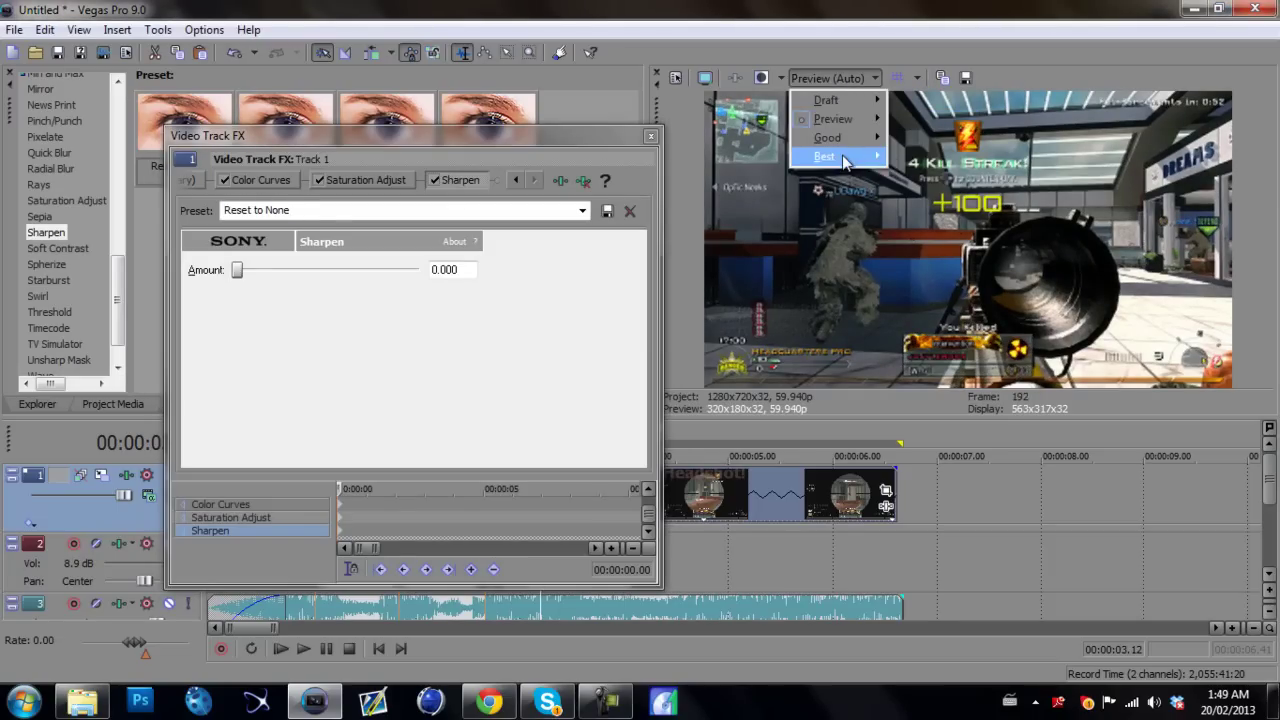
mouse_move(848, 160)
left_click(915, 178)
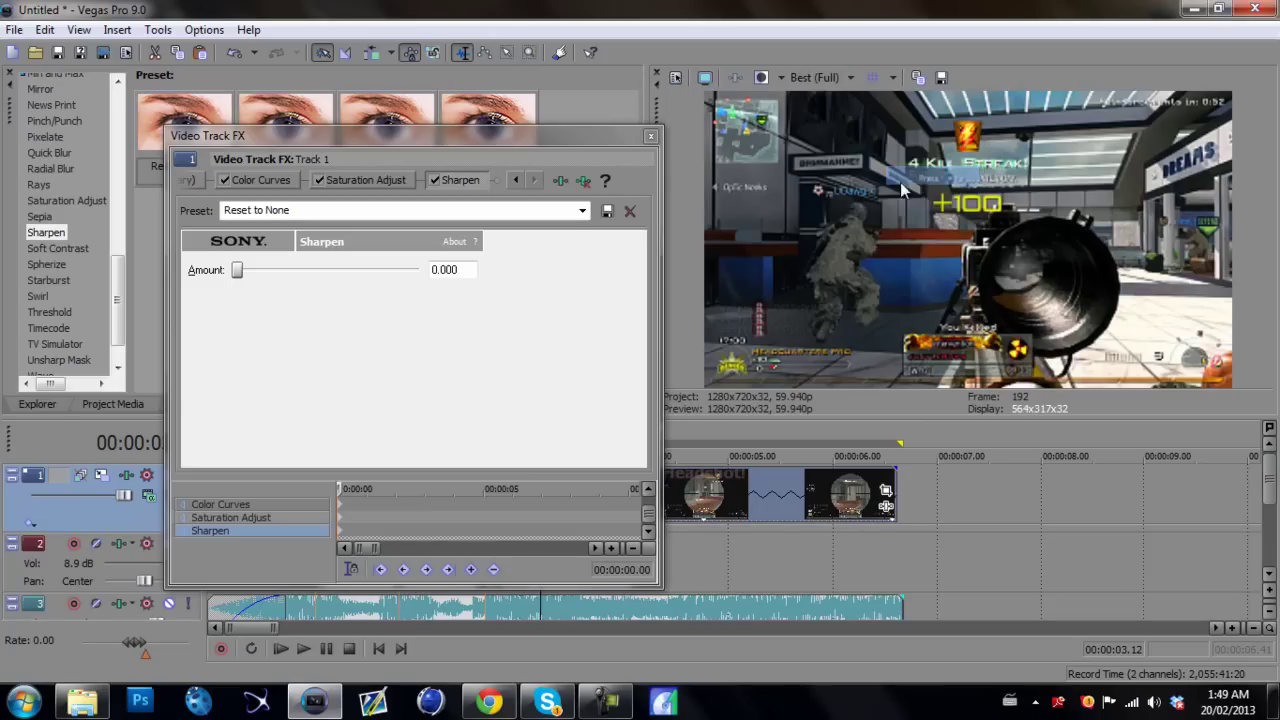
left_click(648, 136)
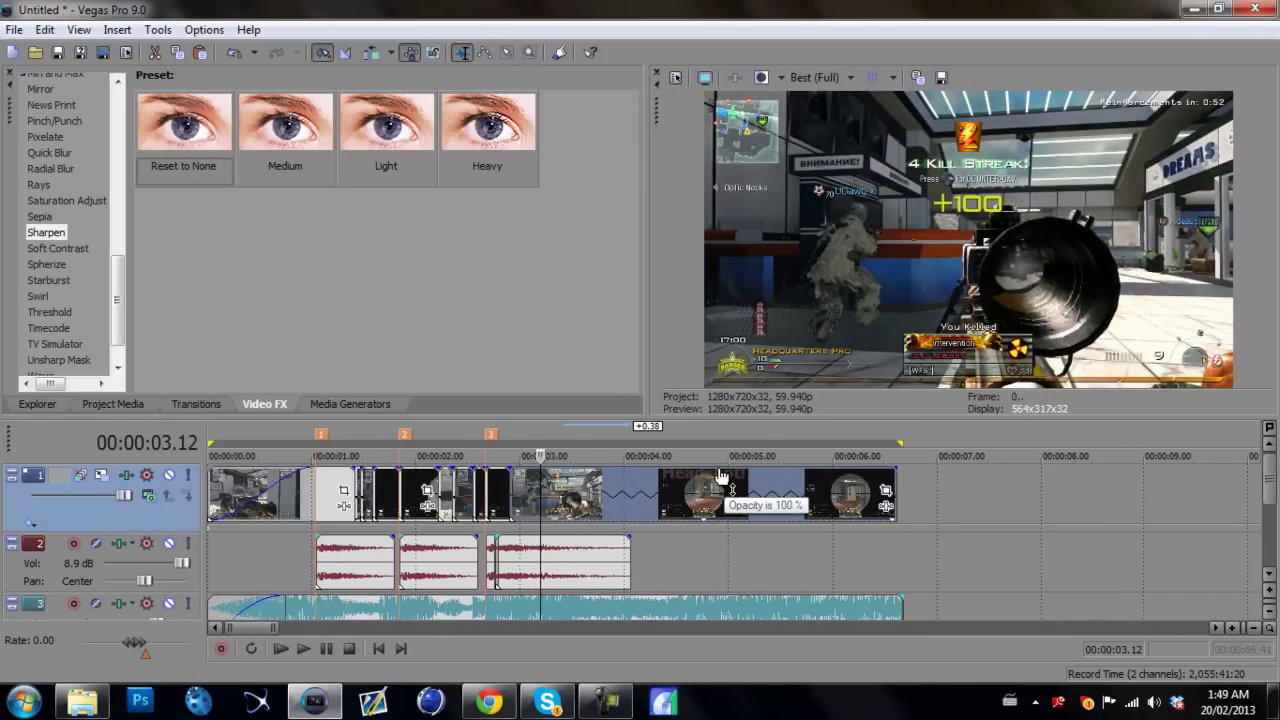
Play the montage from the start, then lower preview quality to Preview (Auto).
key("ctrl+Home")
key("space")
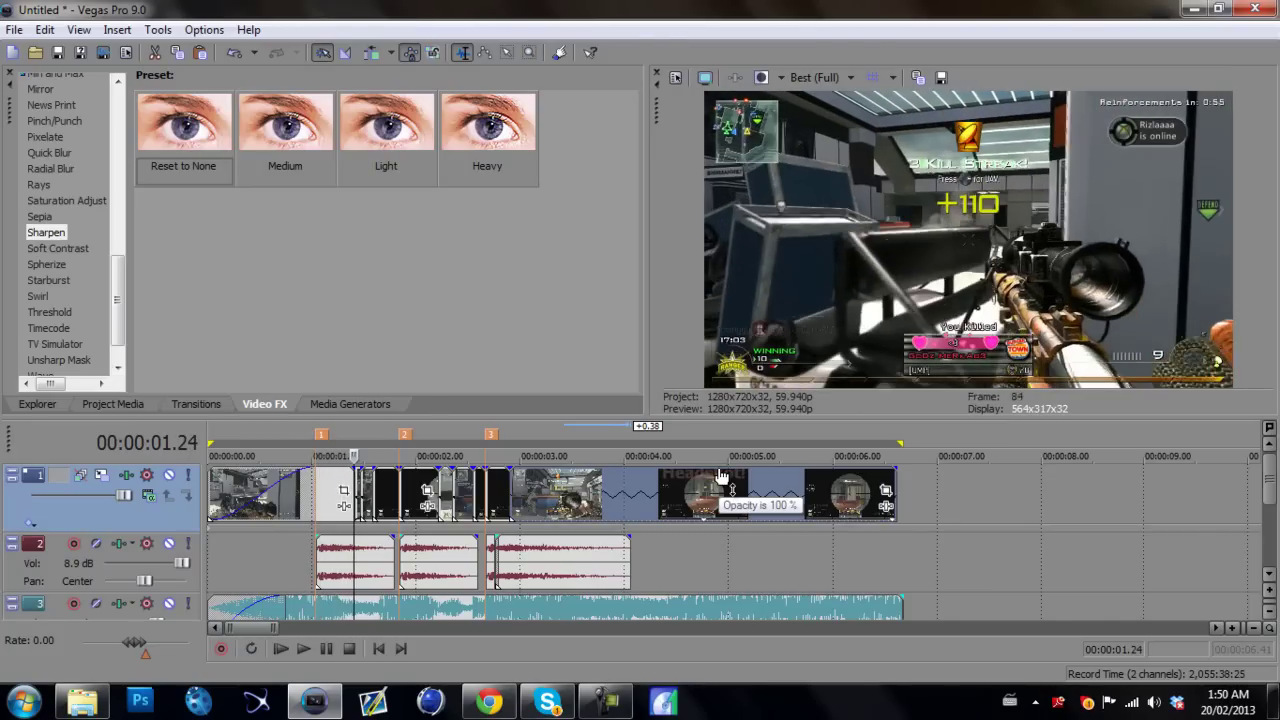
key("space")
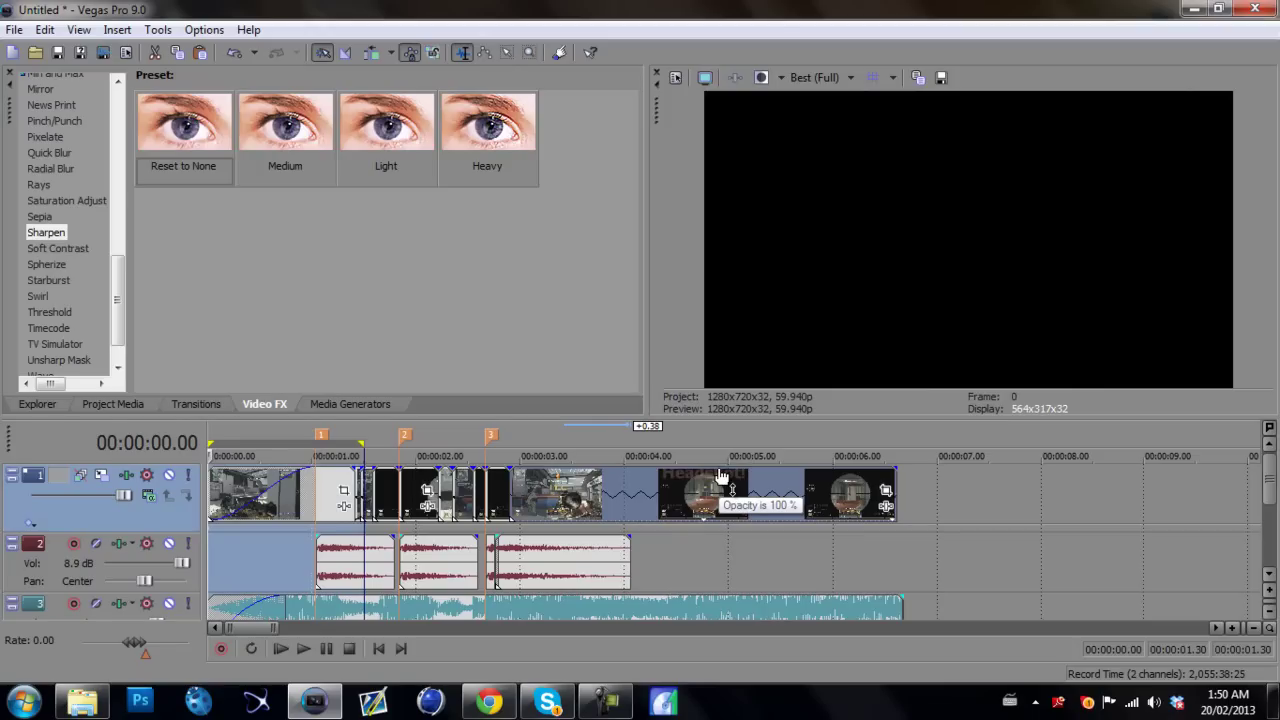
left_click(815, 78)
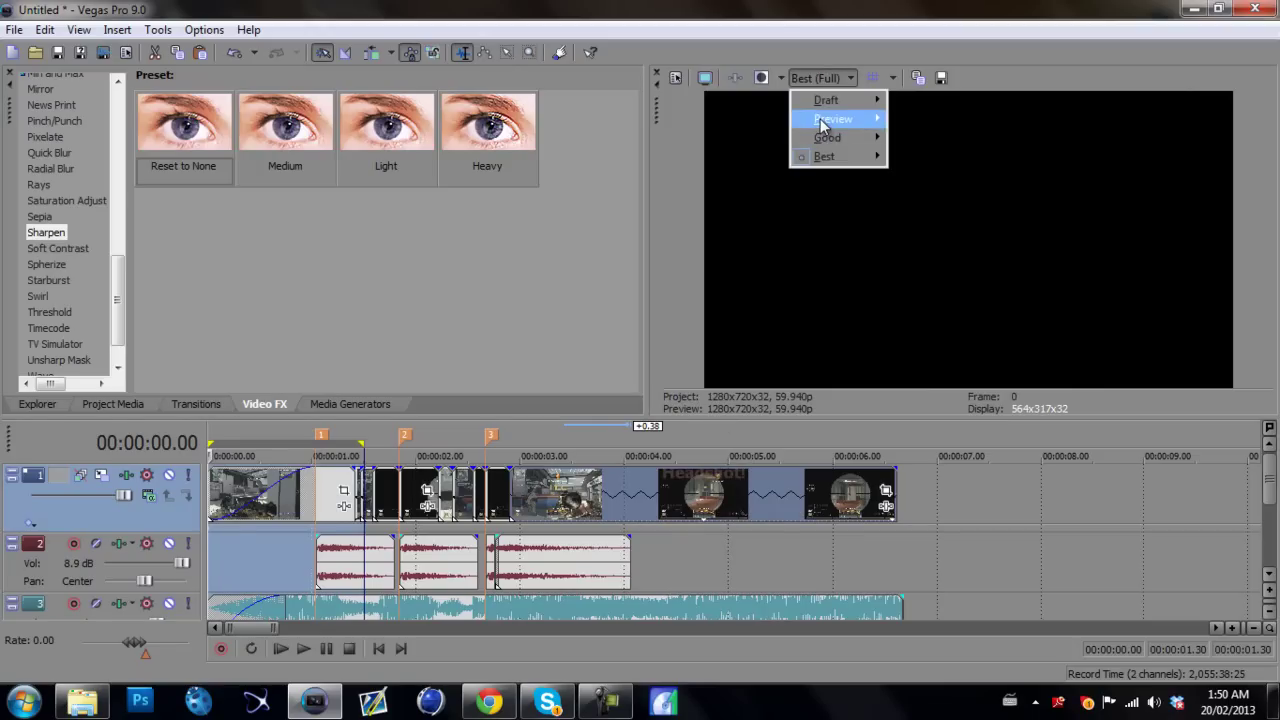
mouse_move(833, 119)
left_click(935, 113)
Select the whole music event's time range and play it back.
double_click(638, 608)
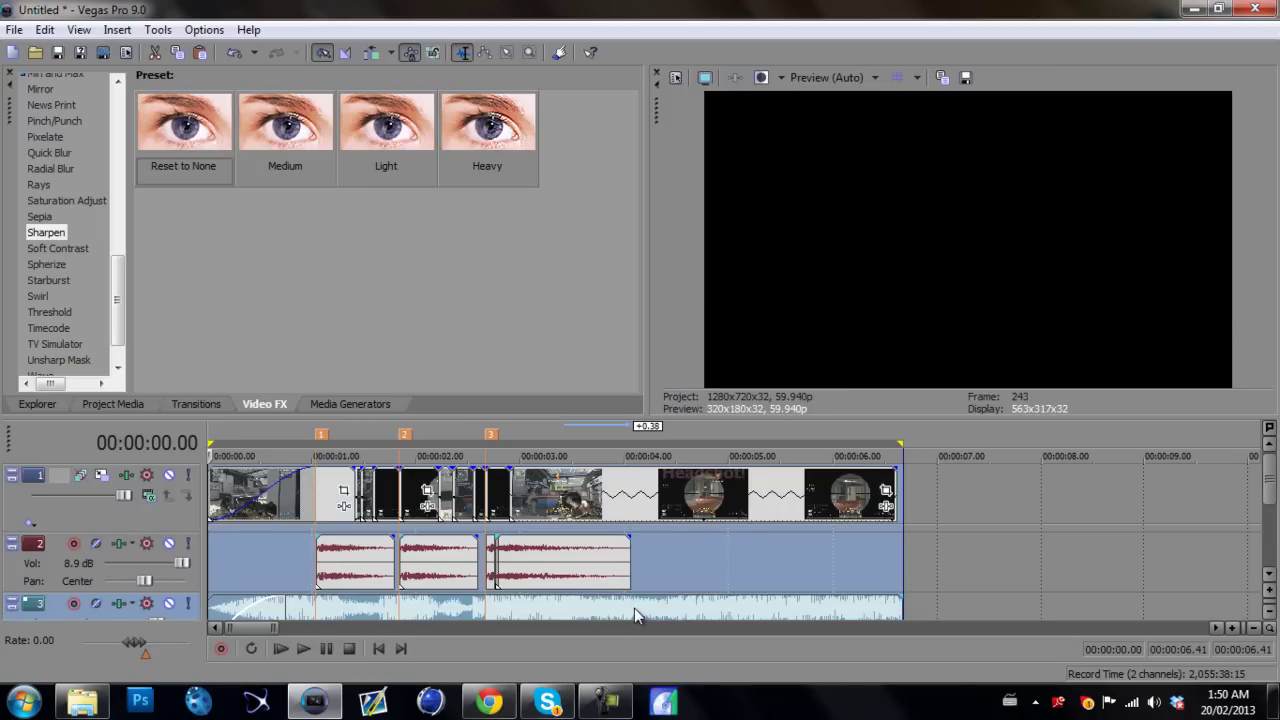
key("space")
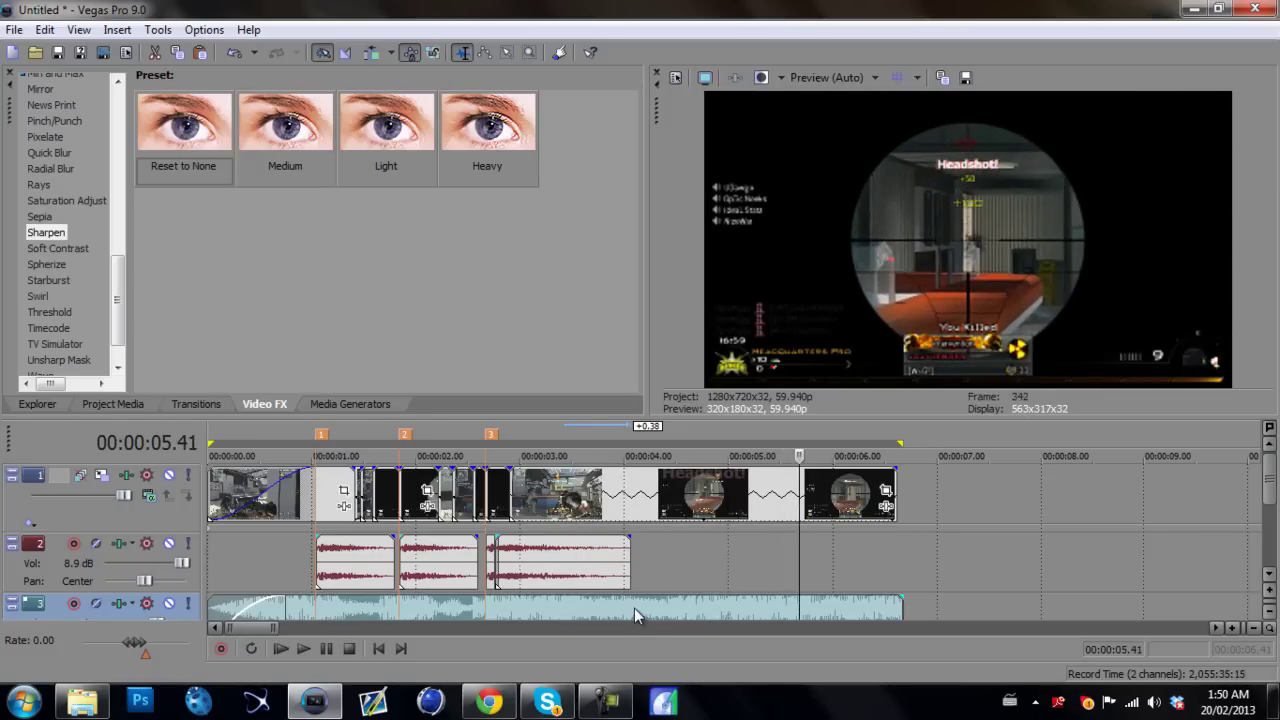
double_click(634, 608)
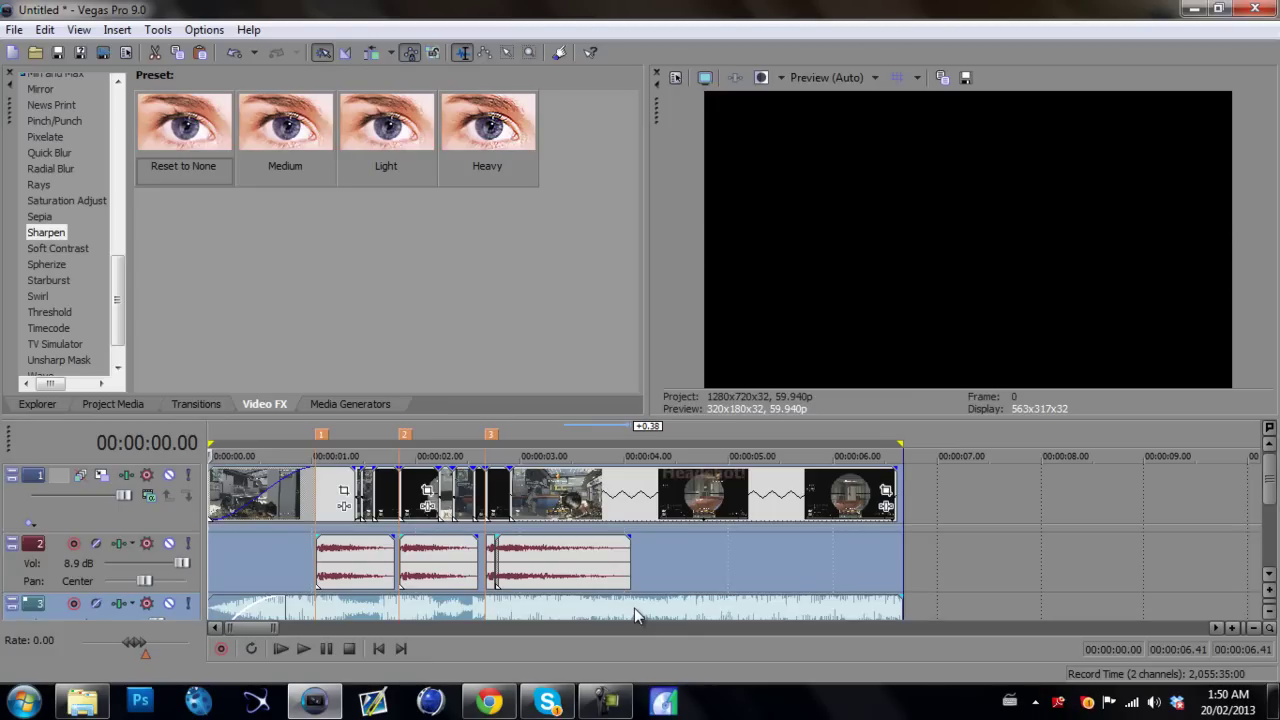
Fade the last video clip and the music out from 00:00:04.34 to the end.
key("space")
left_click(683, 510)
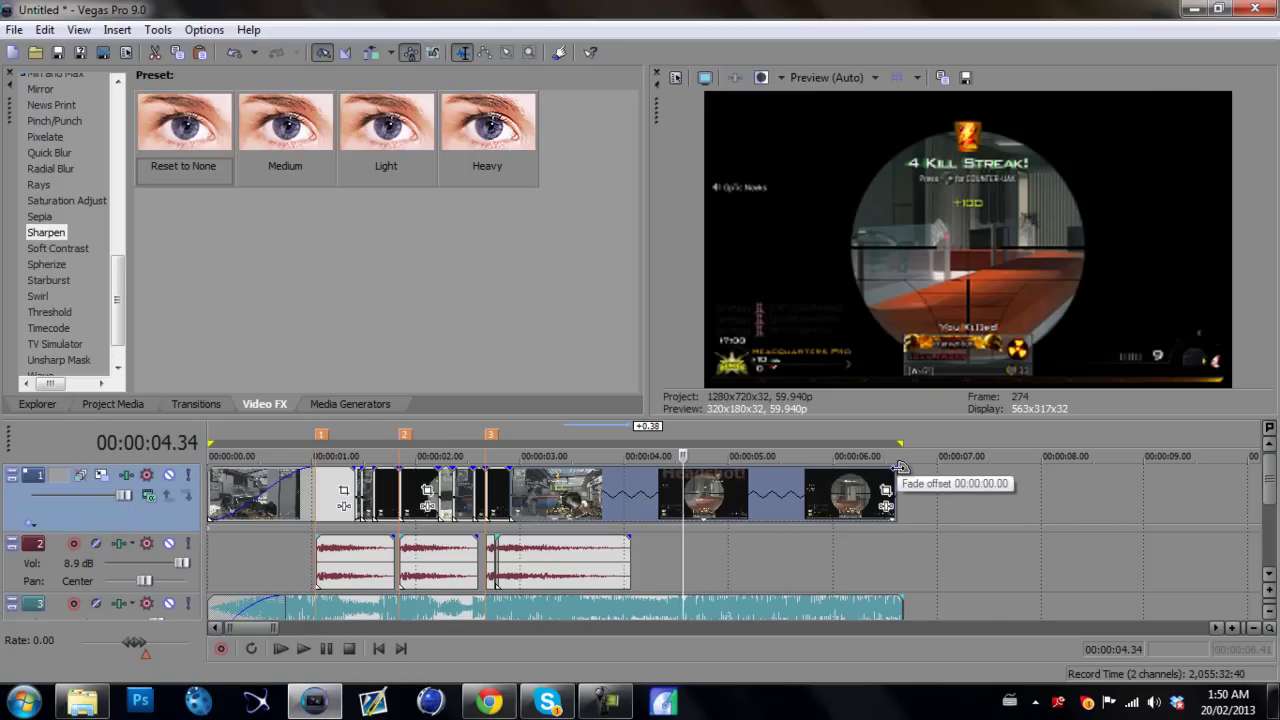
left_click_drag(893, 468, 612, 467)
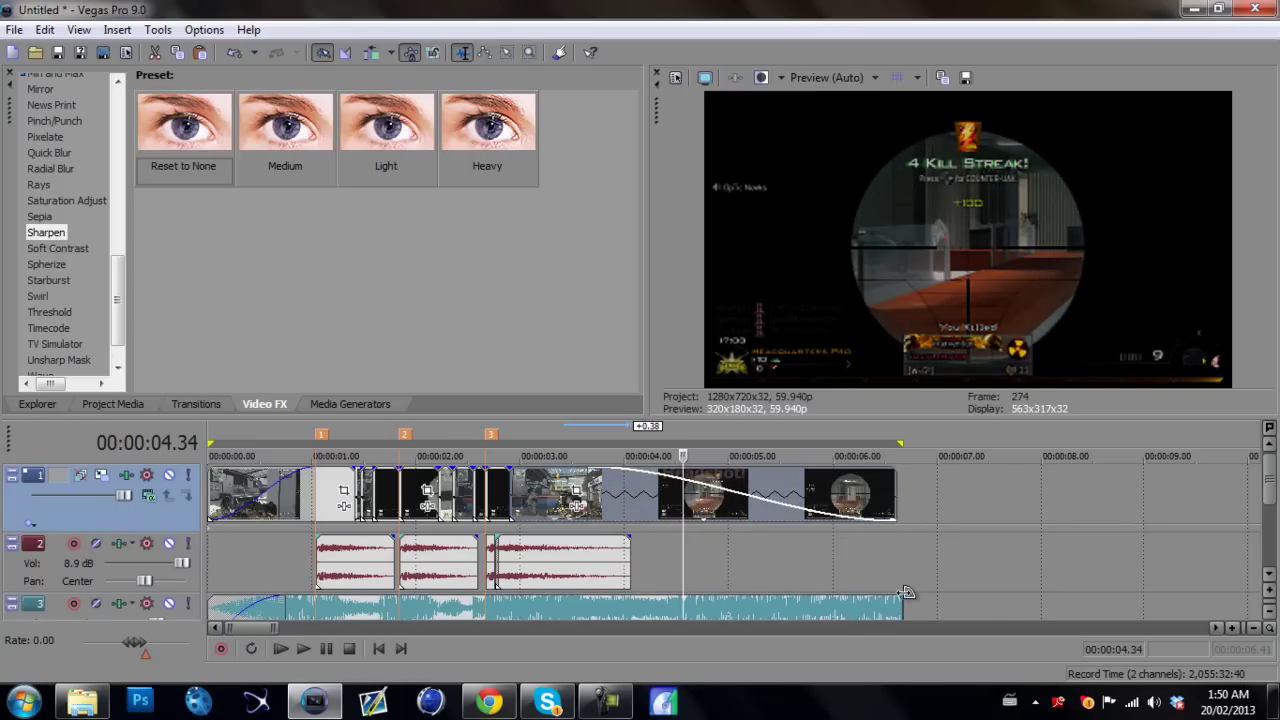
left_click_drag(905, 592, 590, 595)
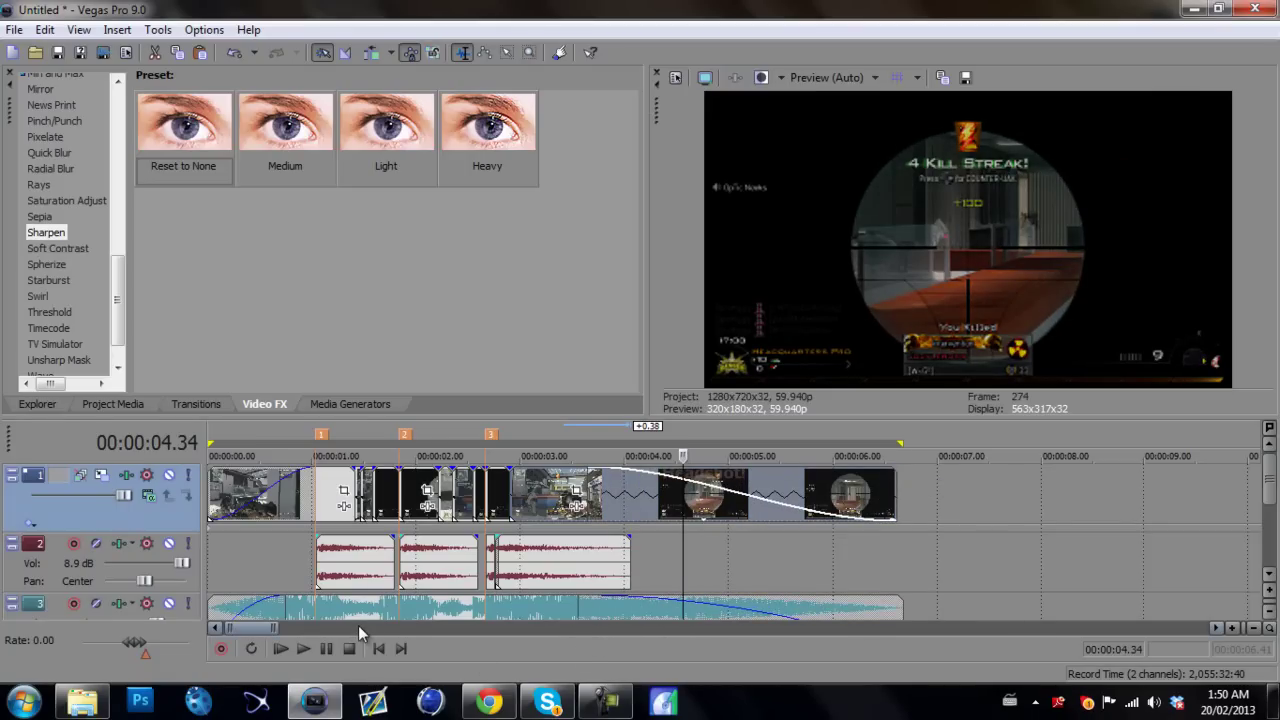
Add marker 4 at 00:00:04.34 and play the project from the start to review.
key("b")
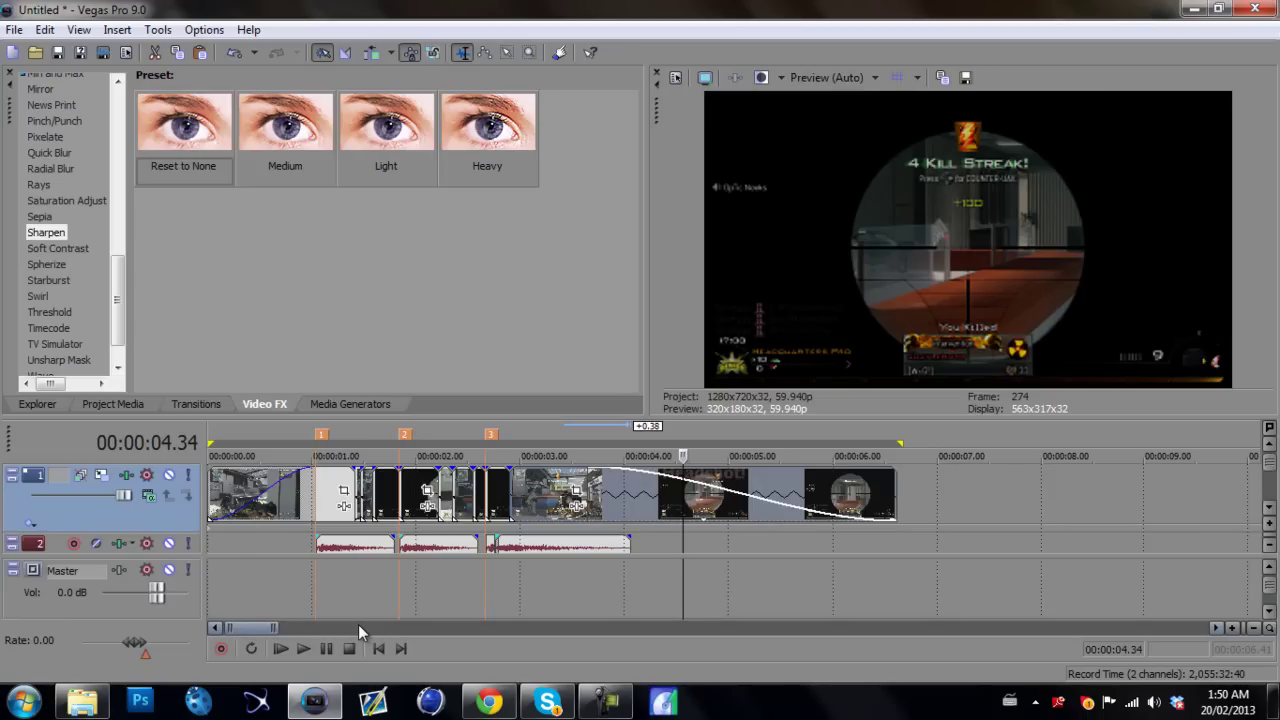
key("n")
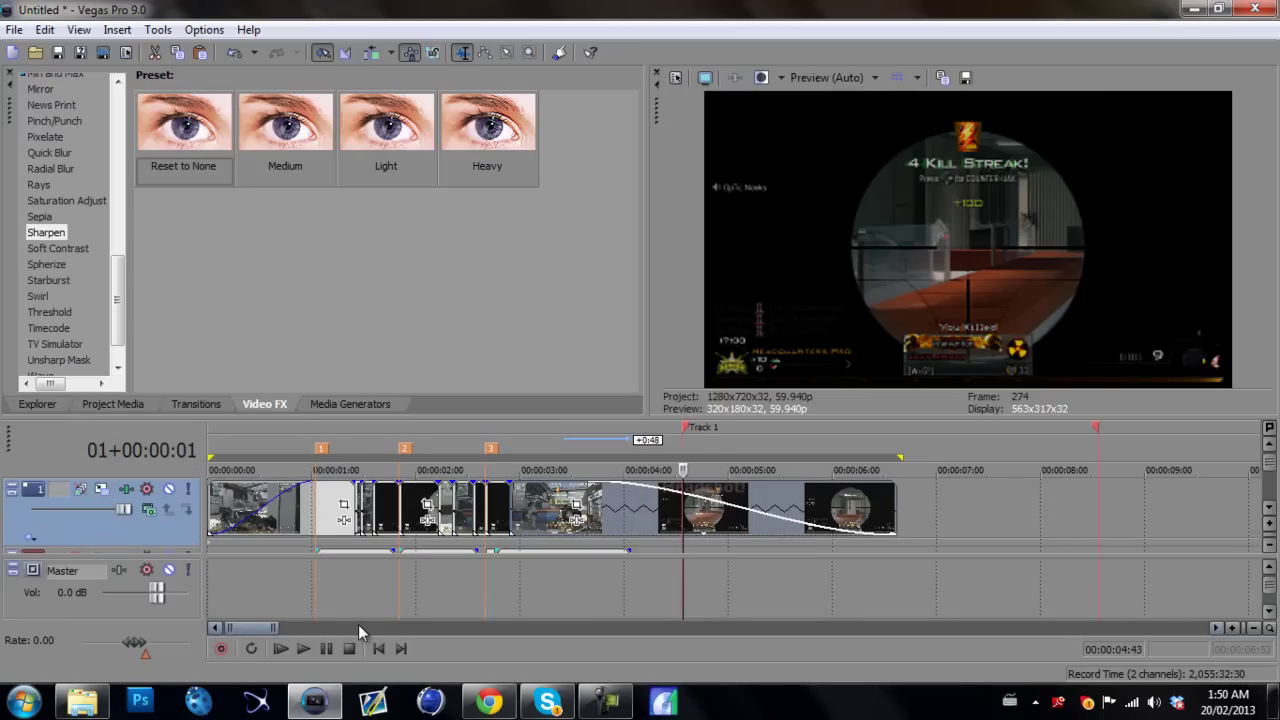
key("m")
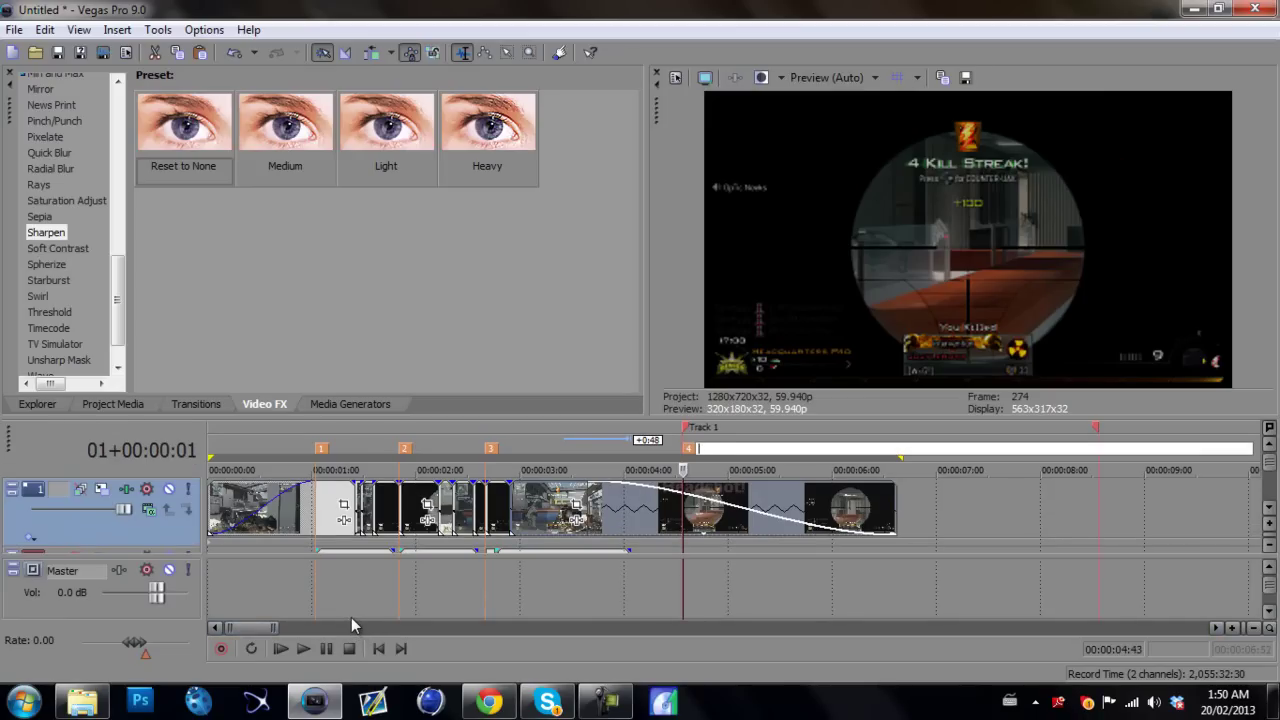
left_click(41, 601)
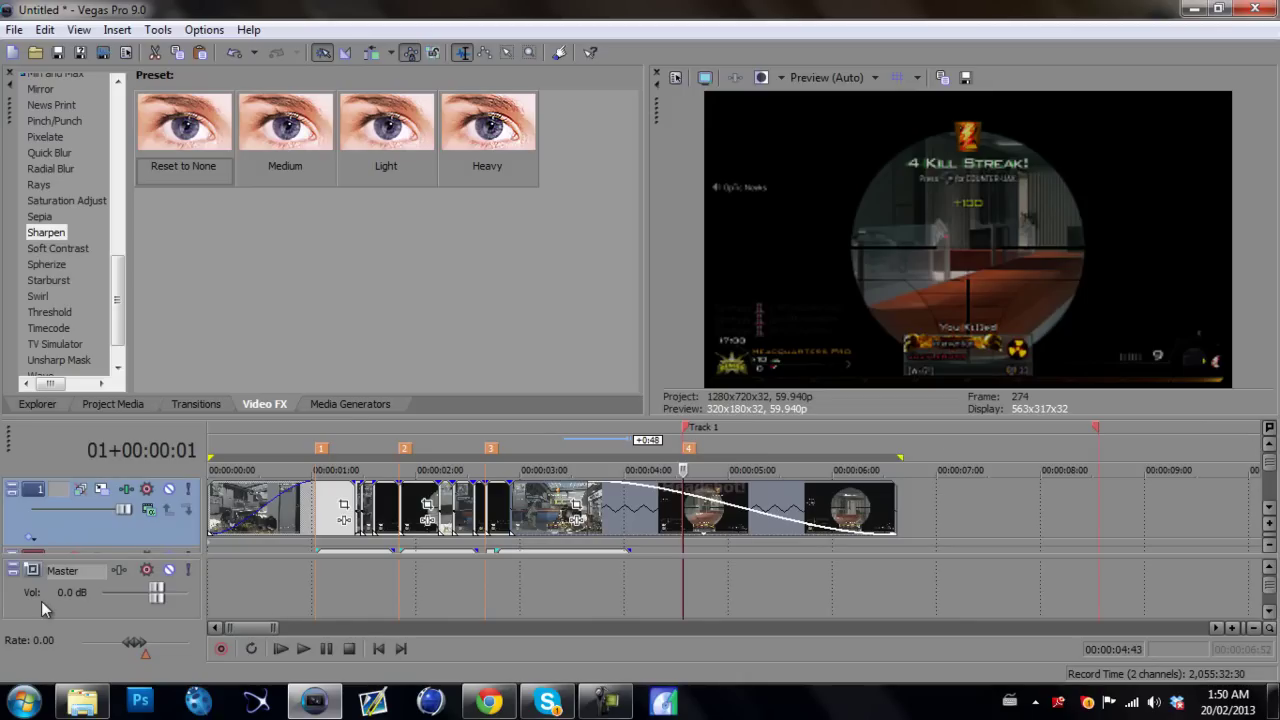
right_click(41, 601)
left_click(21, 608)
left_click(281, 648)
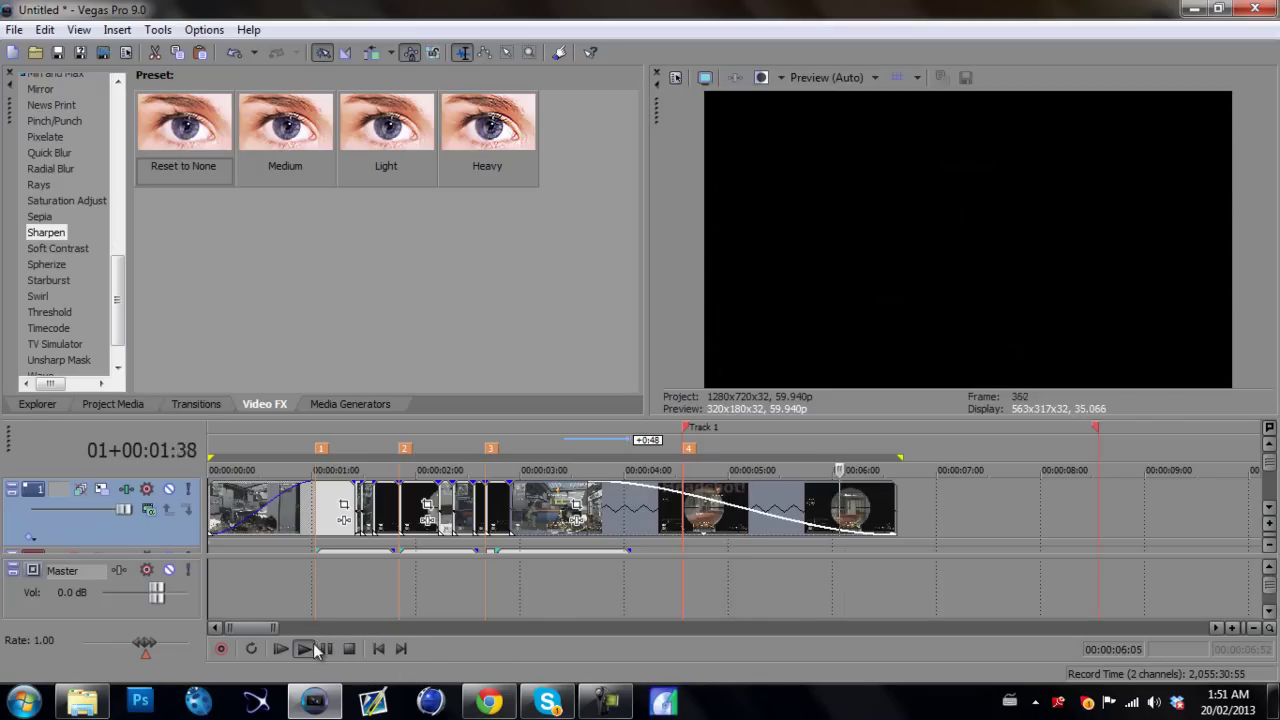
left_click(349, 650)
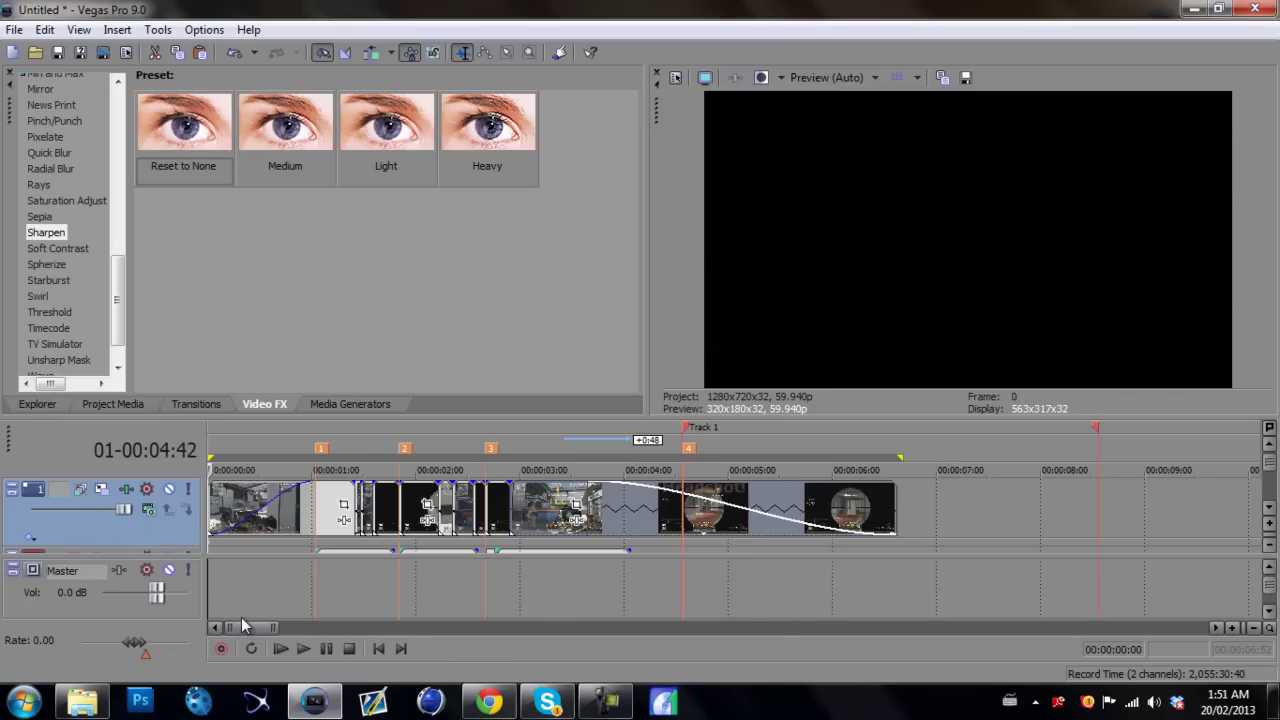